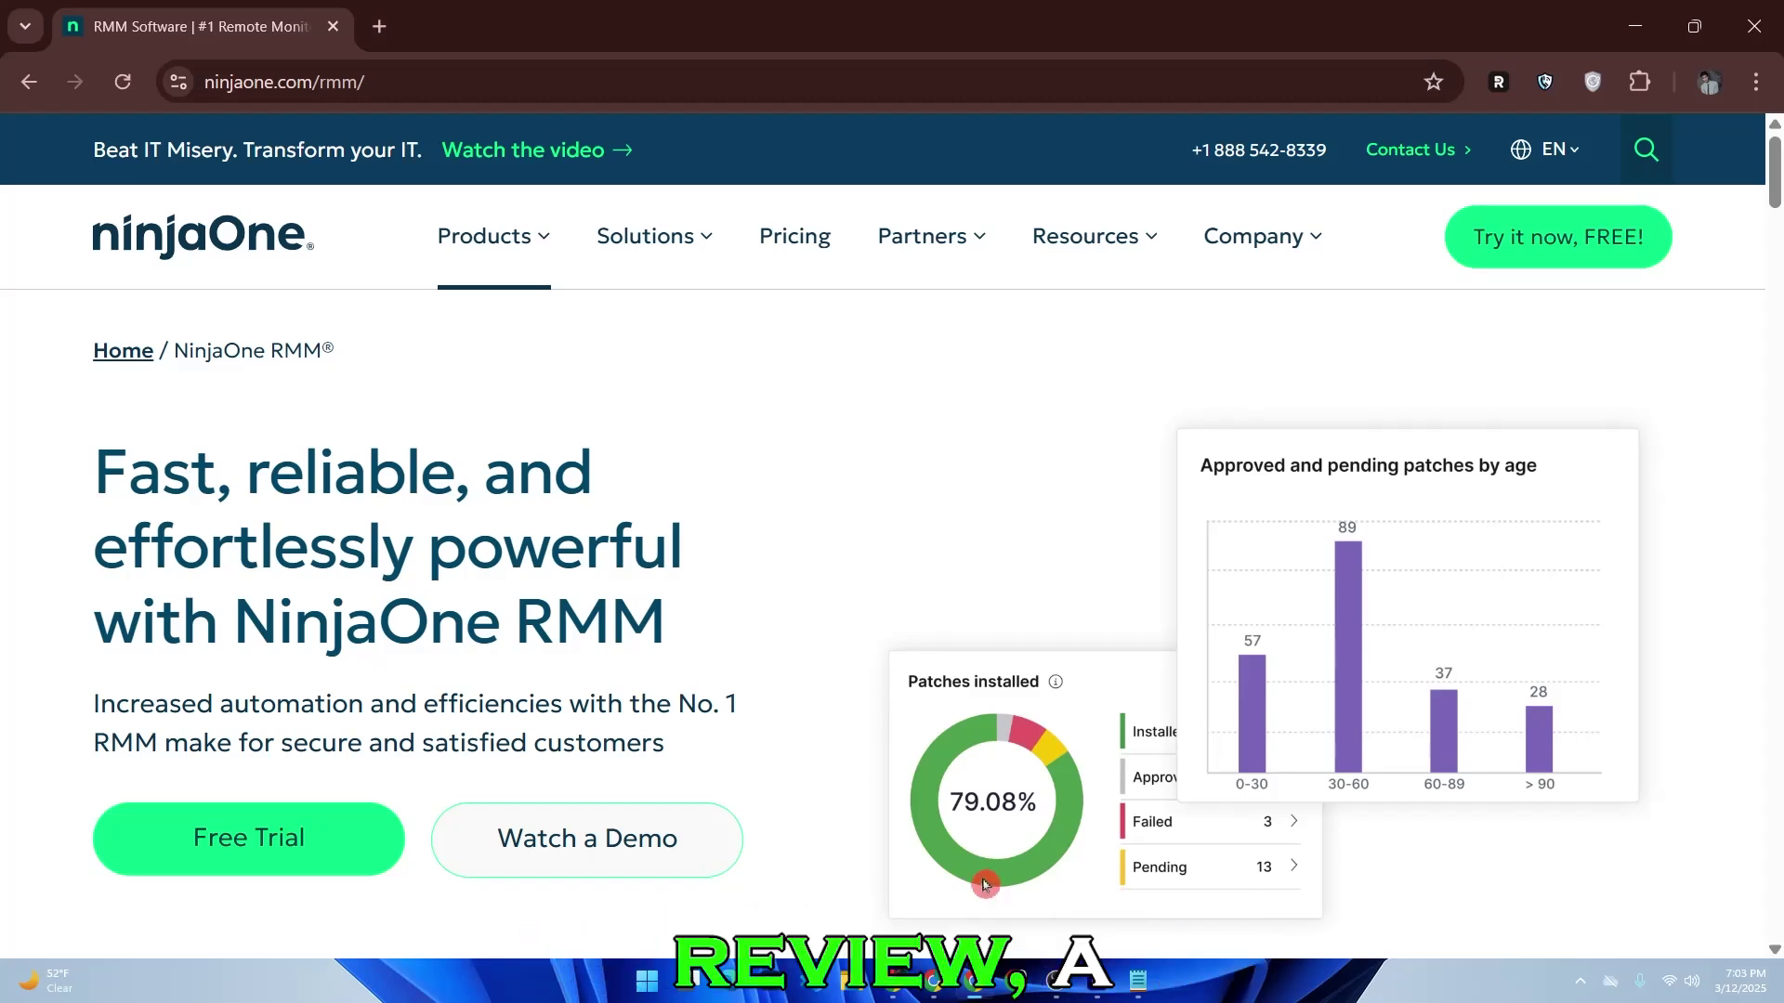
scroll(985, 883, down, 3)
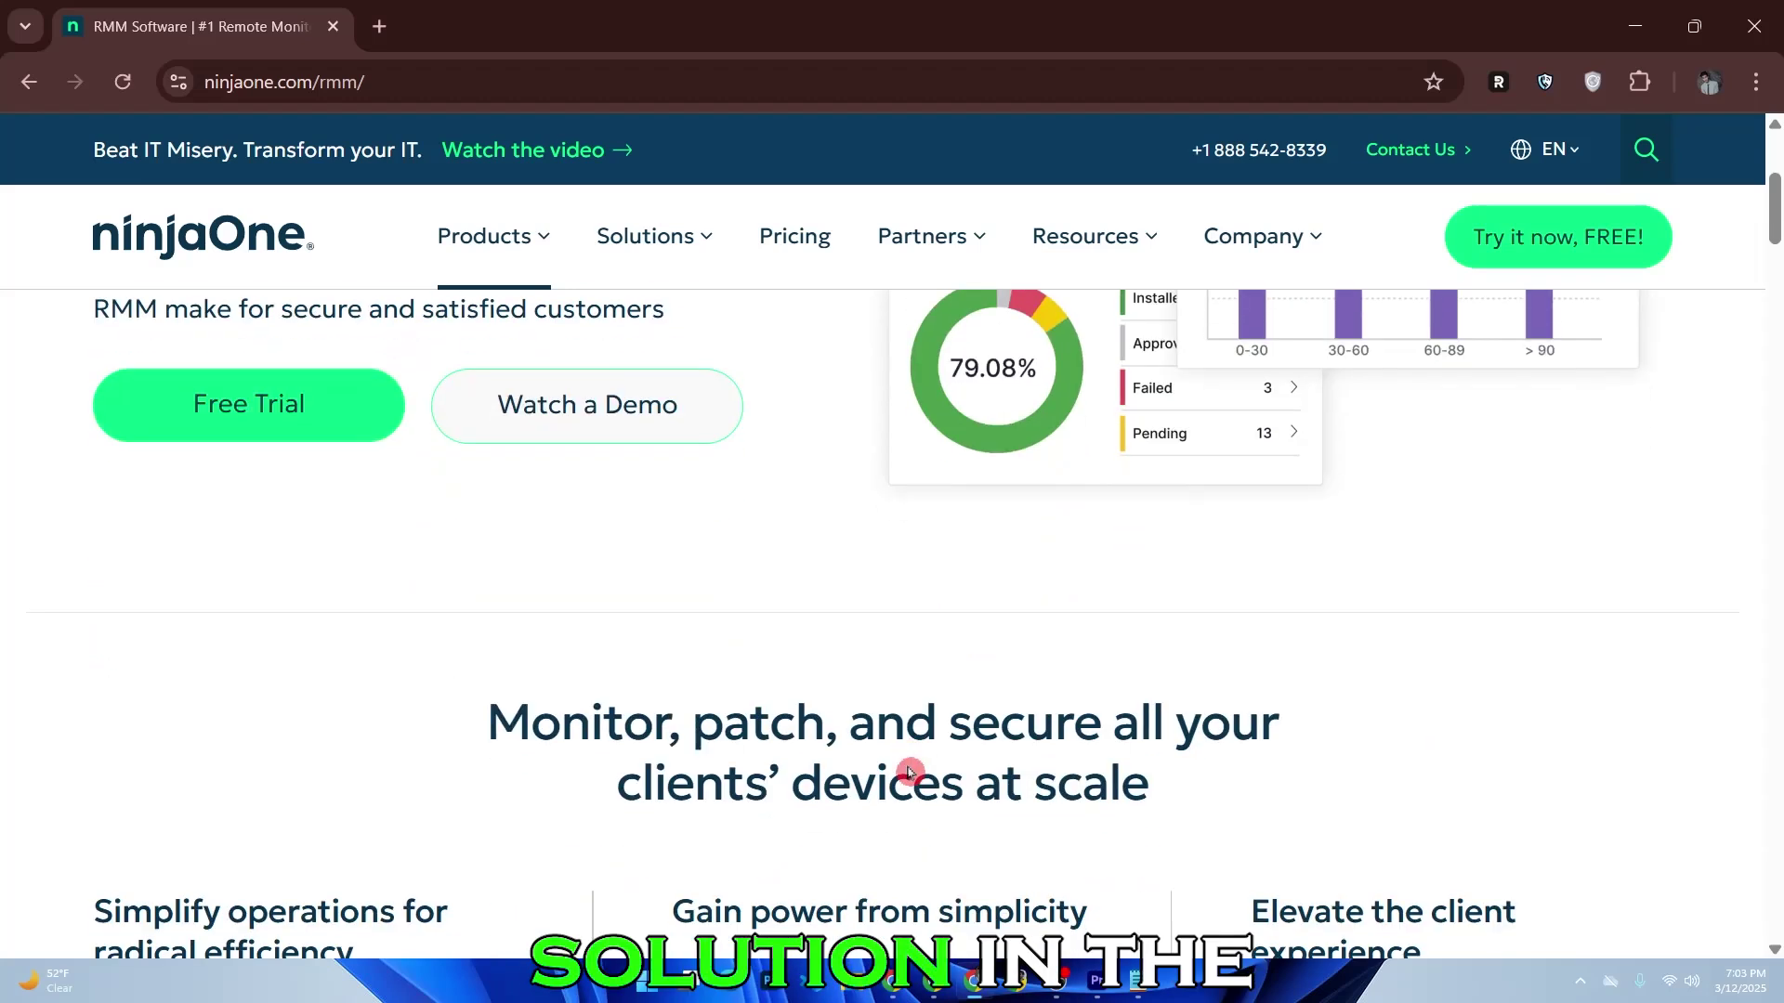
scroll(948, 809, down, 3)
scroll(906, 766, down, 2)
scroll(908, 767, down, 3)
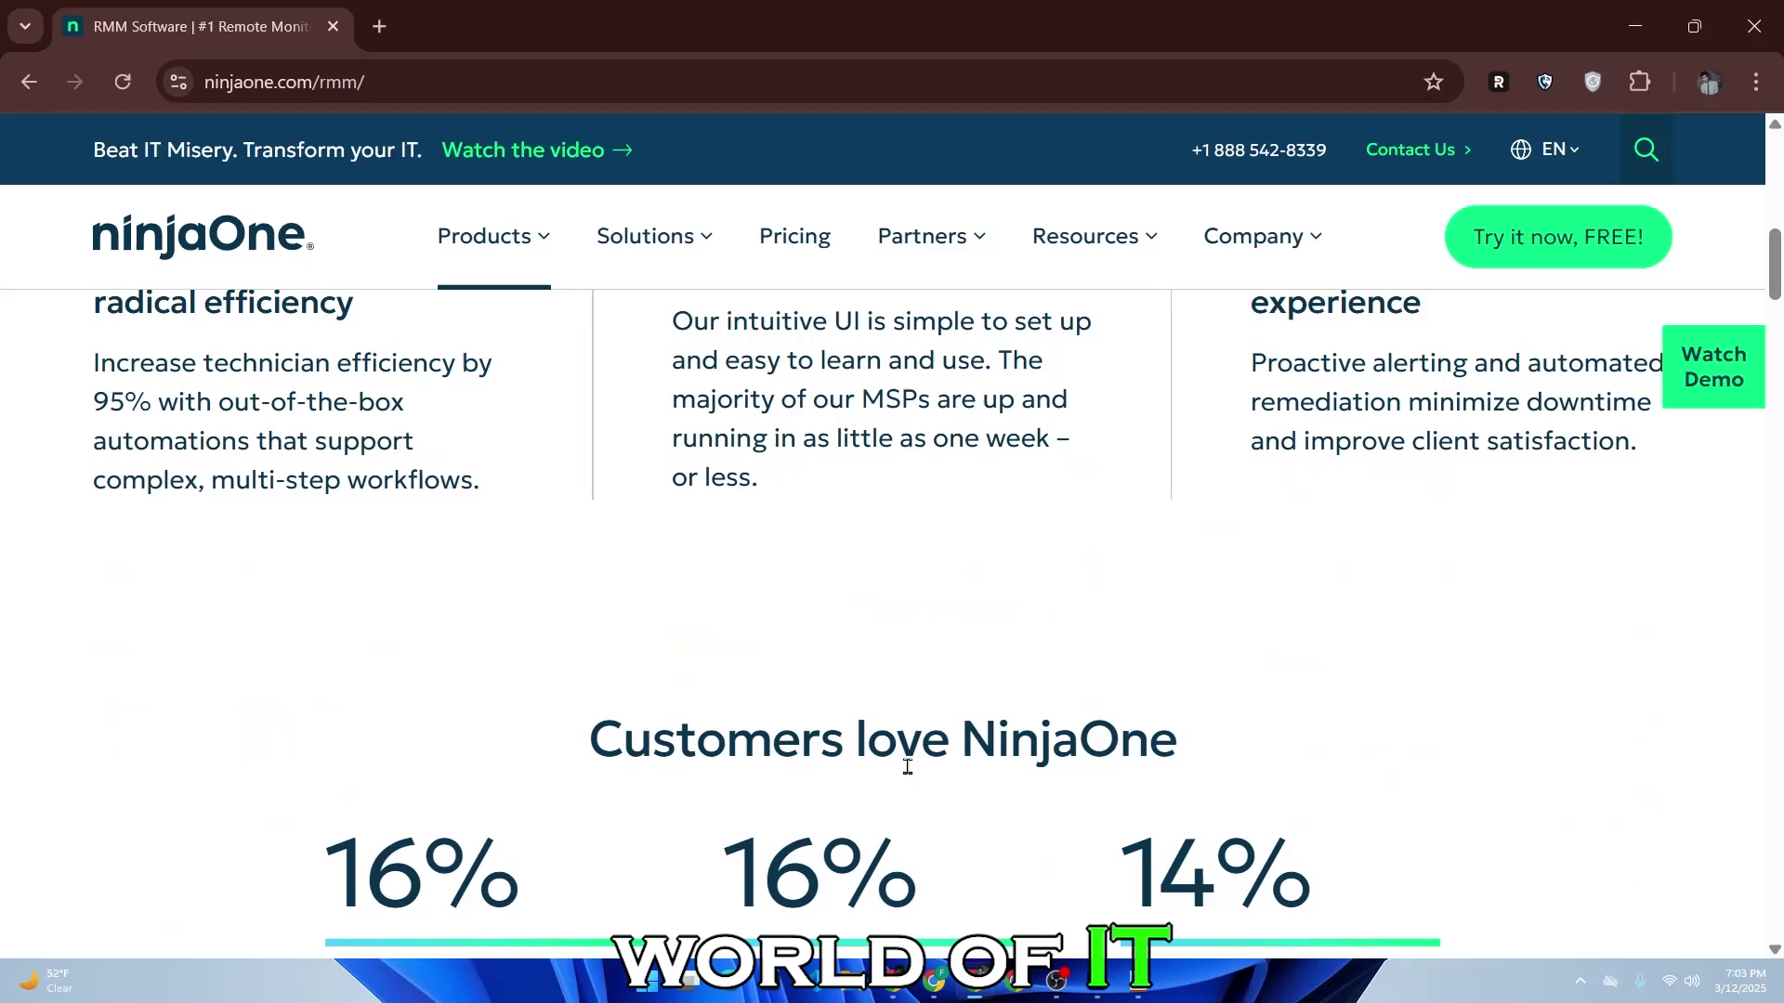
scroll(907, 767, down, 3)
scroll(908, 771, down, 2)
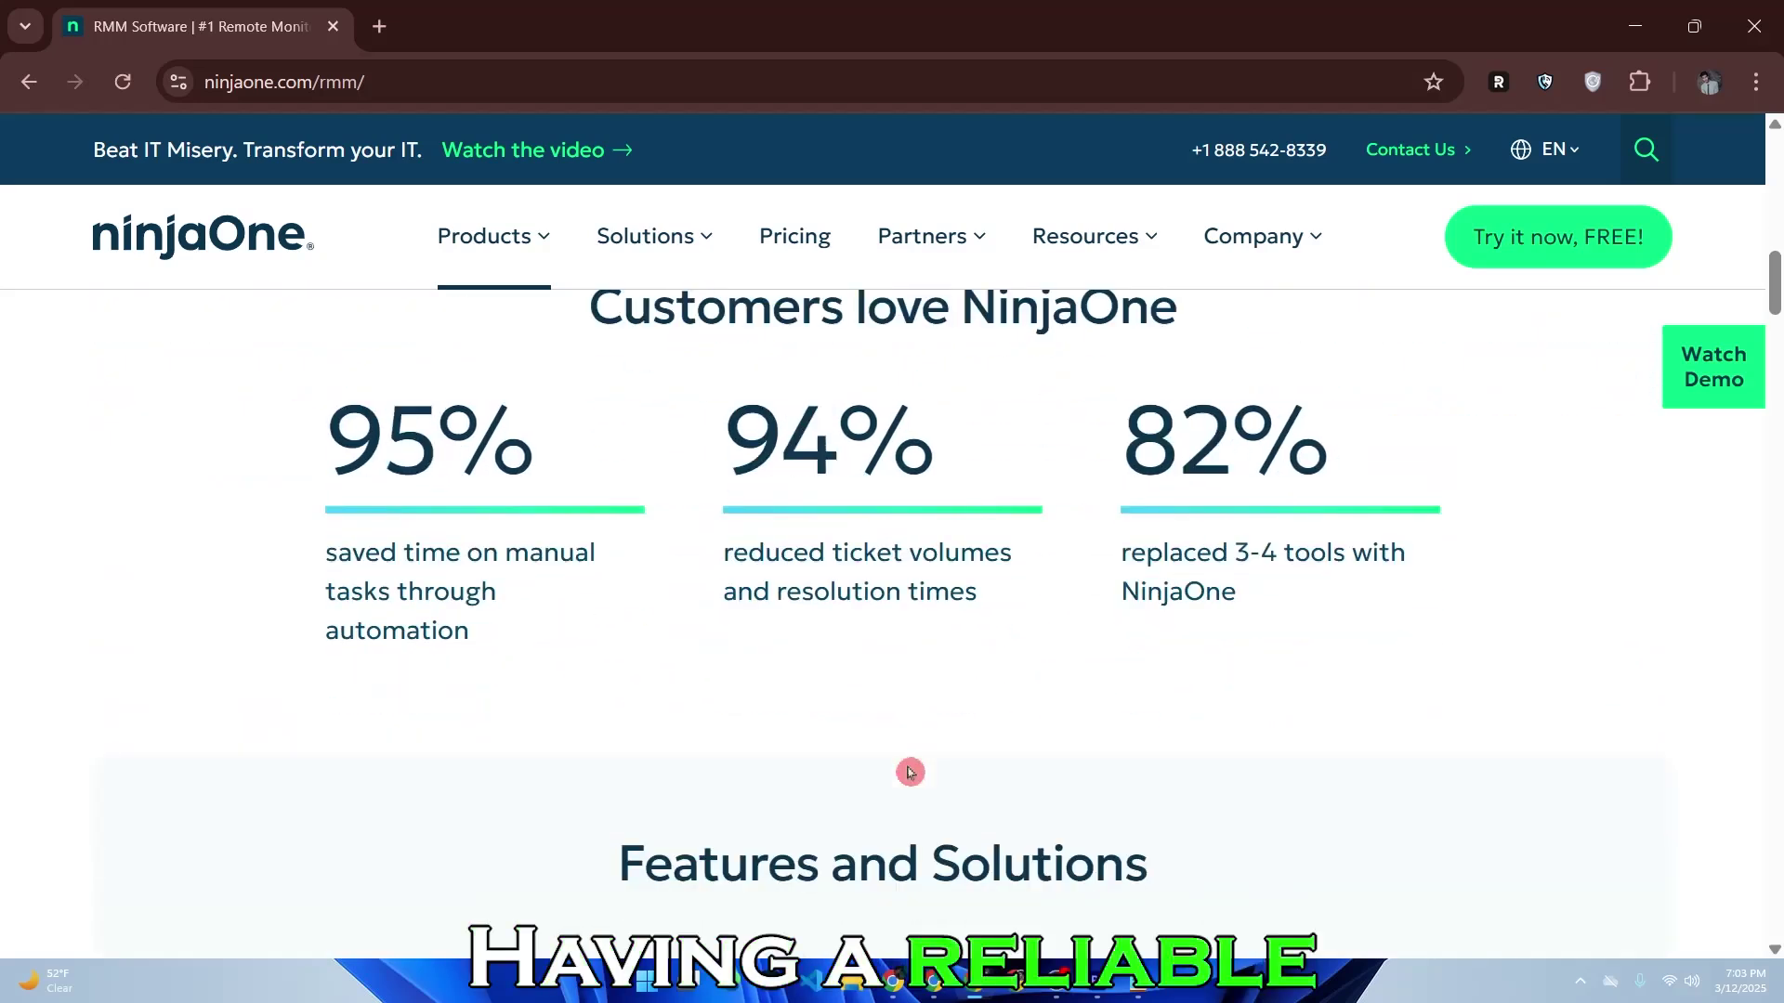
scroll(909, 770, down, 3)
scroll(909, 773, down, 2)
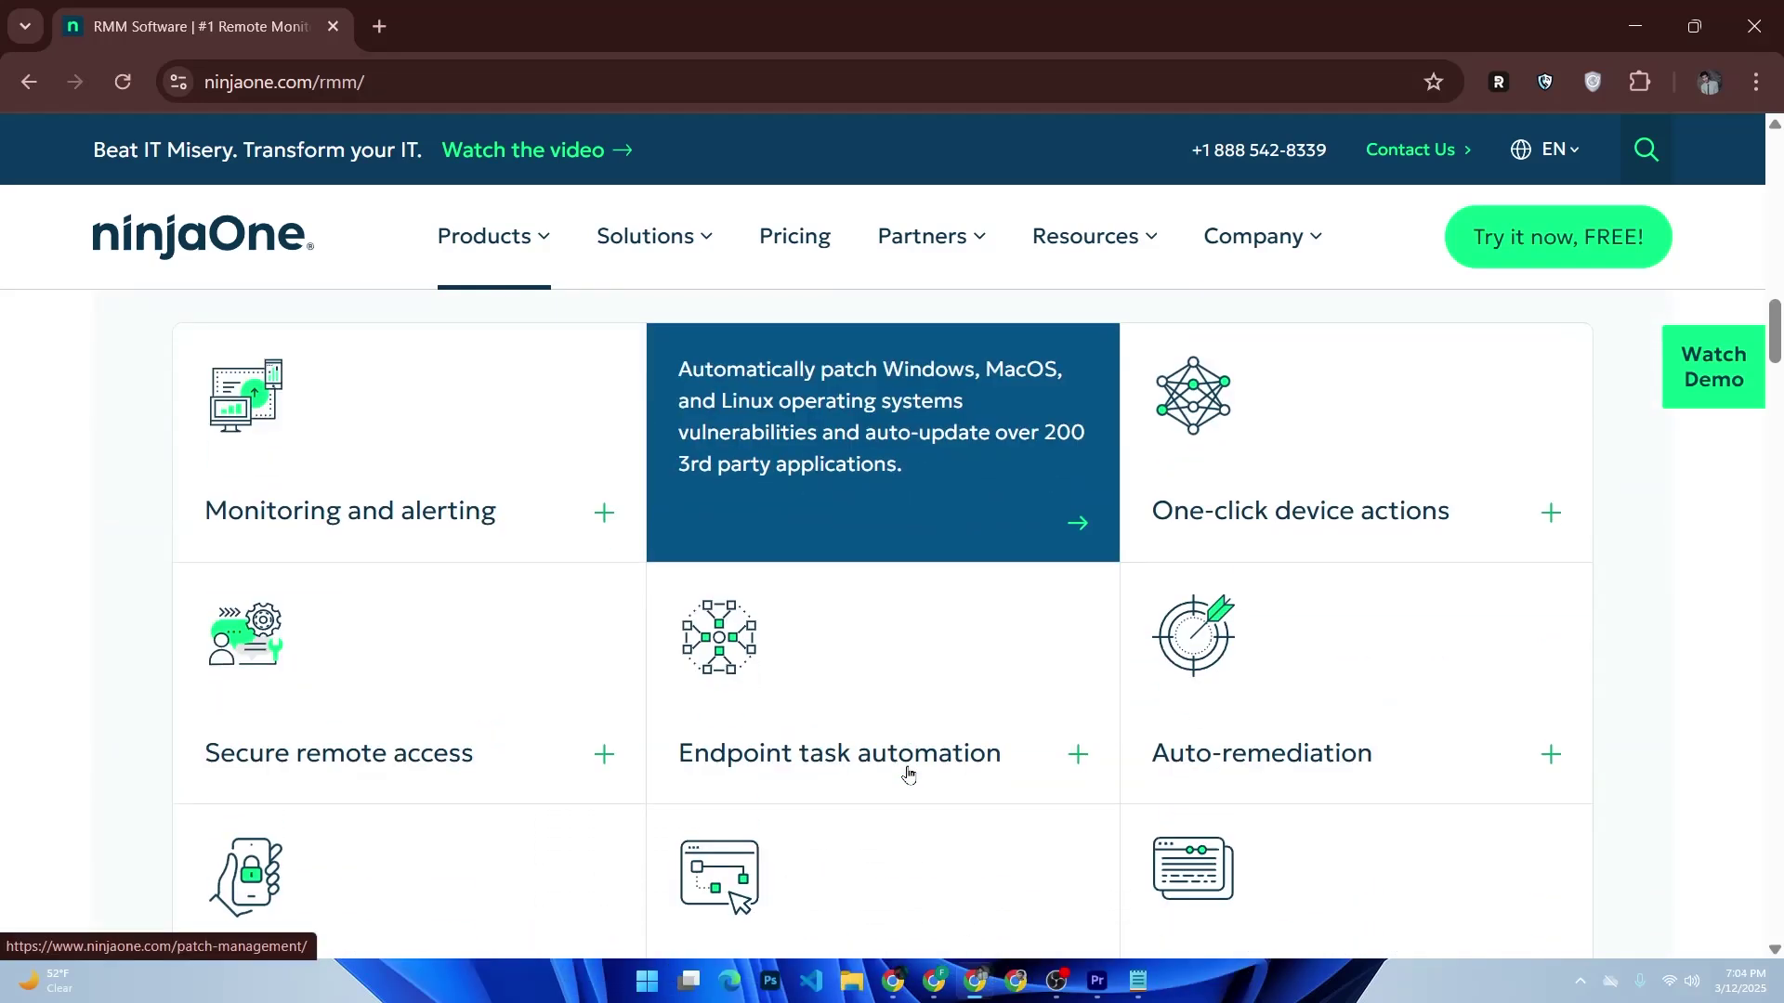
scroll(908, 774, down, 1)
scroll(908, 773, down, 1)
scroll(908, 773, down, 2)
scroll(909, 771, down, 2)
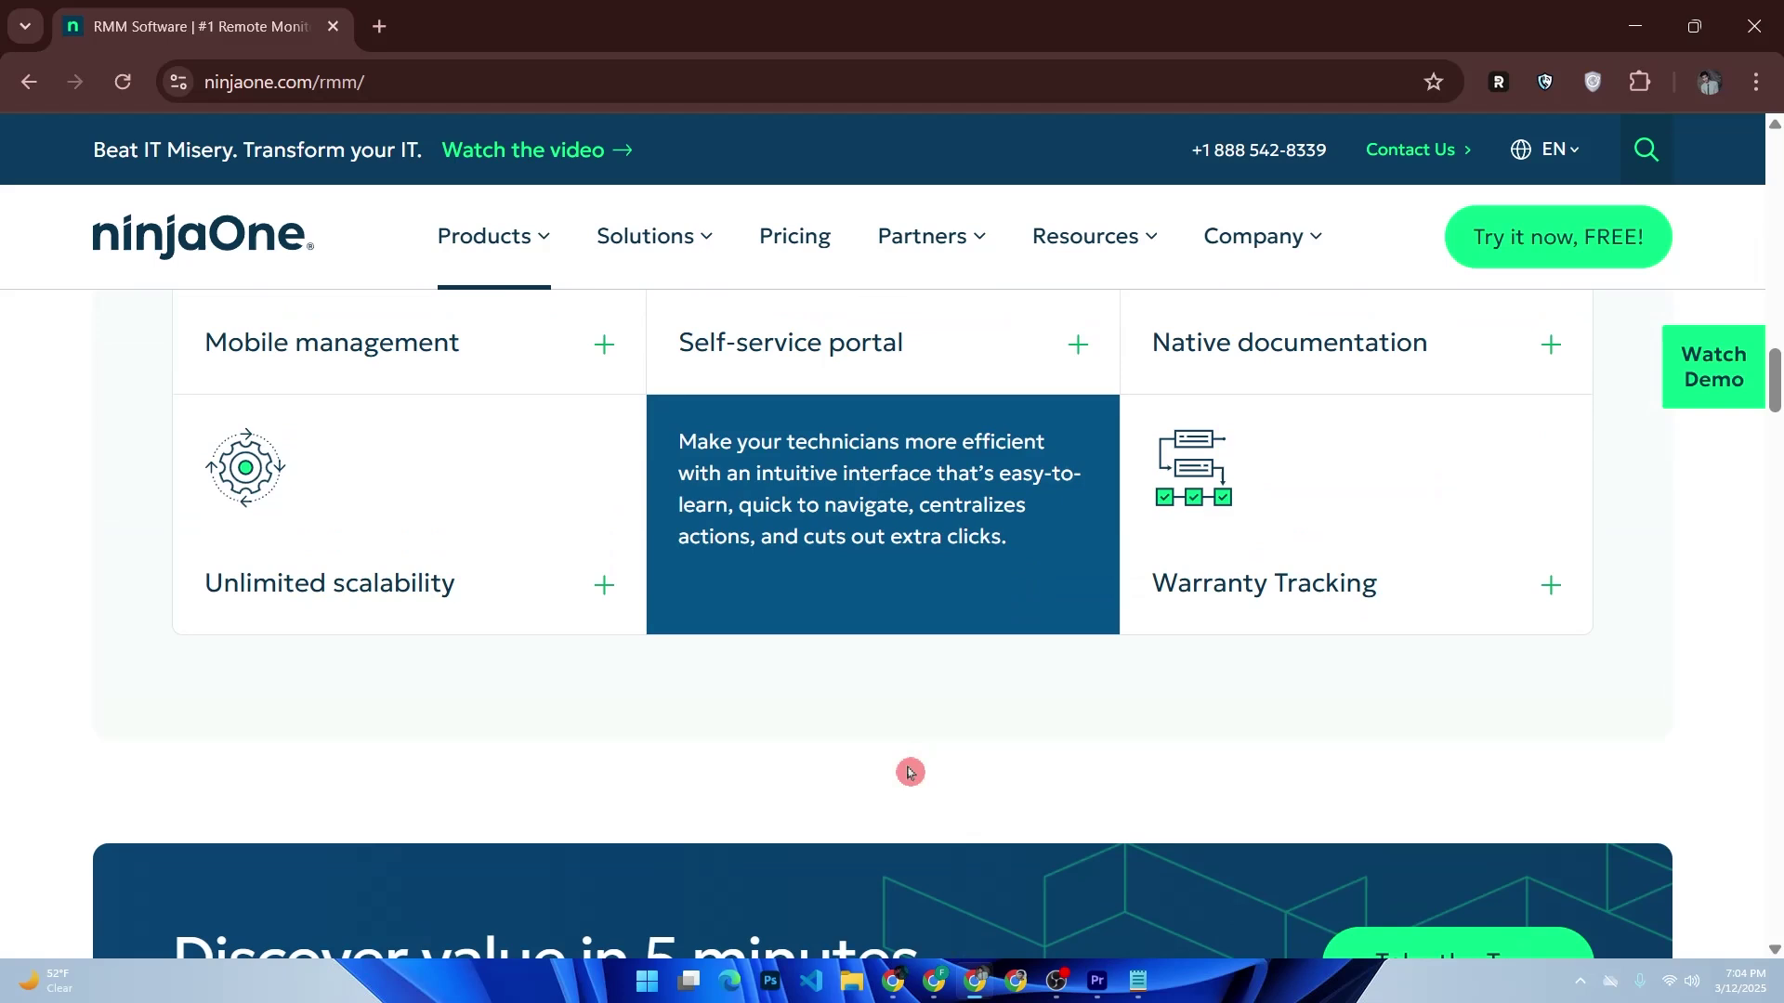
scroll(908, 771, down, 1)
scroll(908, 770, down, 2)
scroll(909, 770, down, 1)
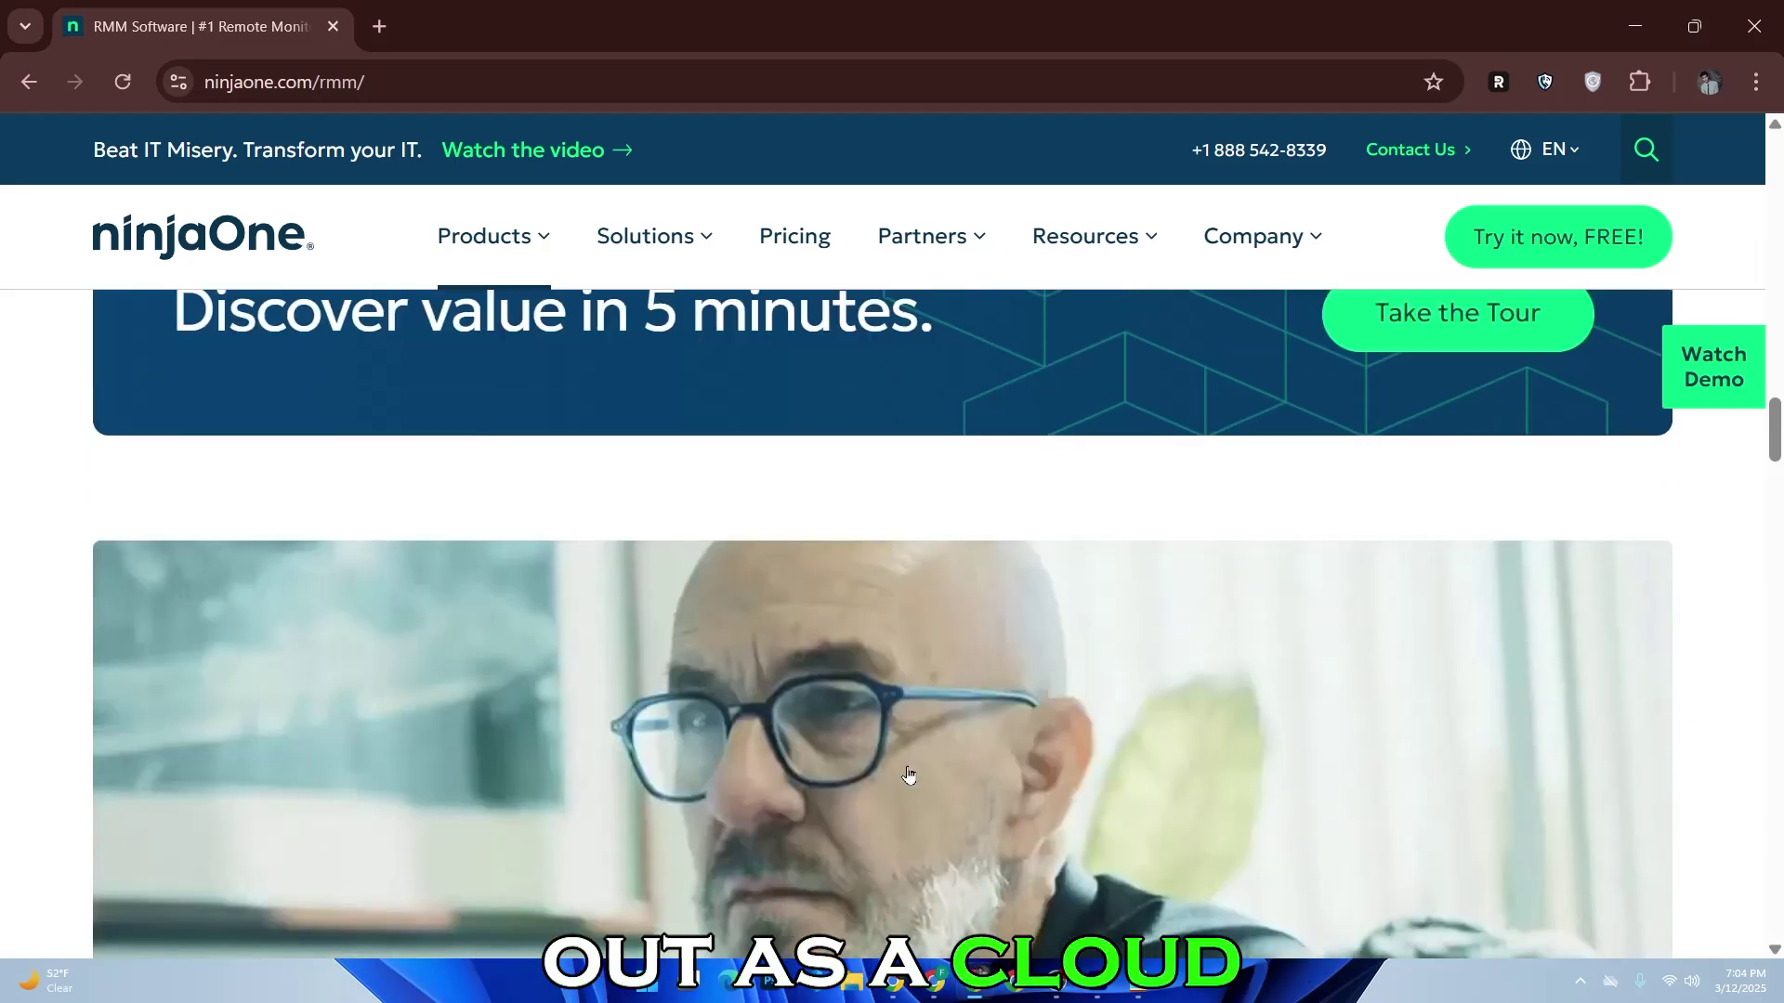
scroll(909, 770, down, 2)
scroll(909, 770, down, 2)
scroll(908, 773, down, 3)
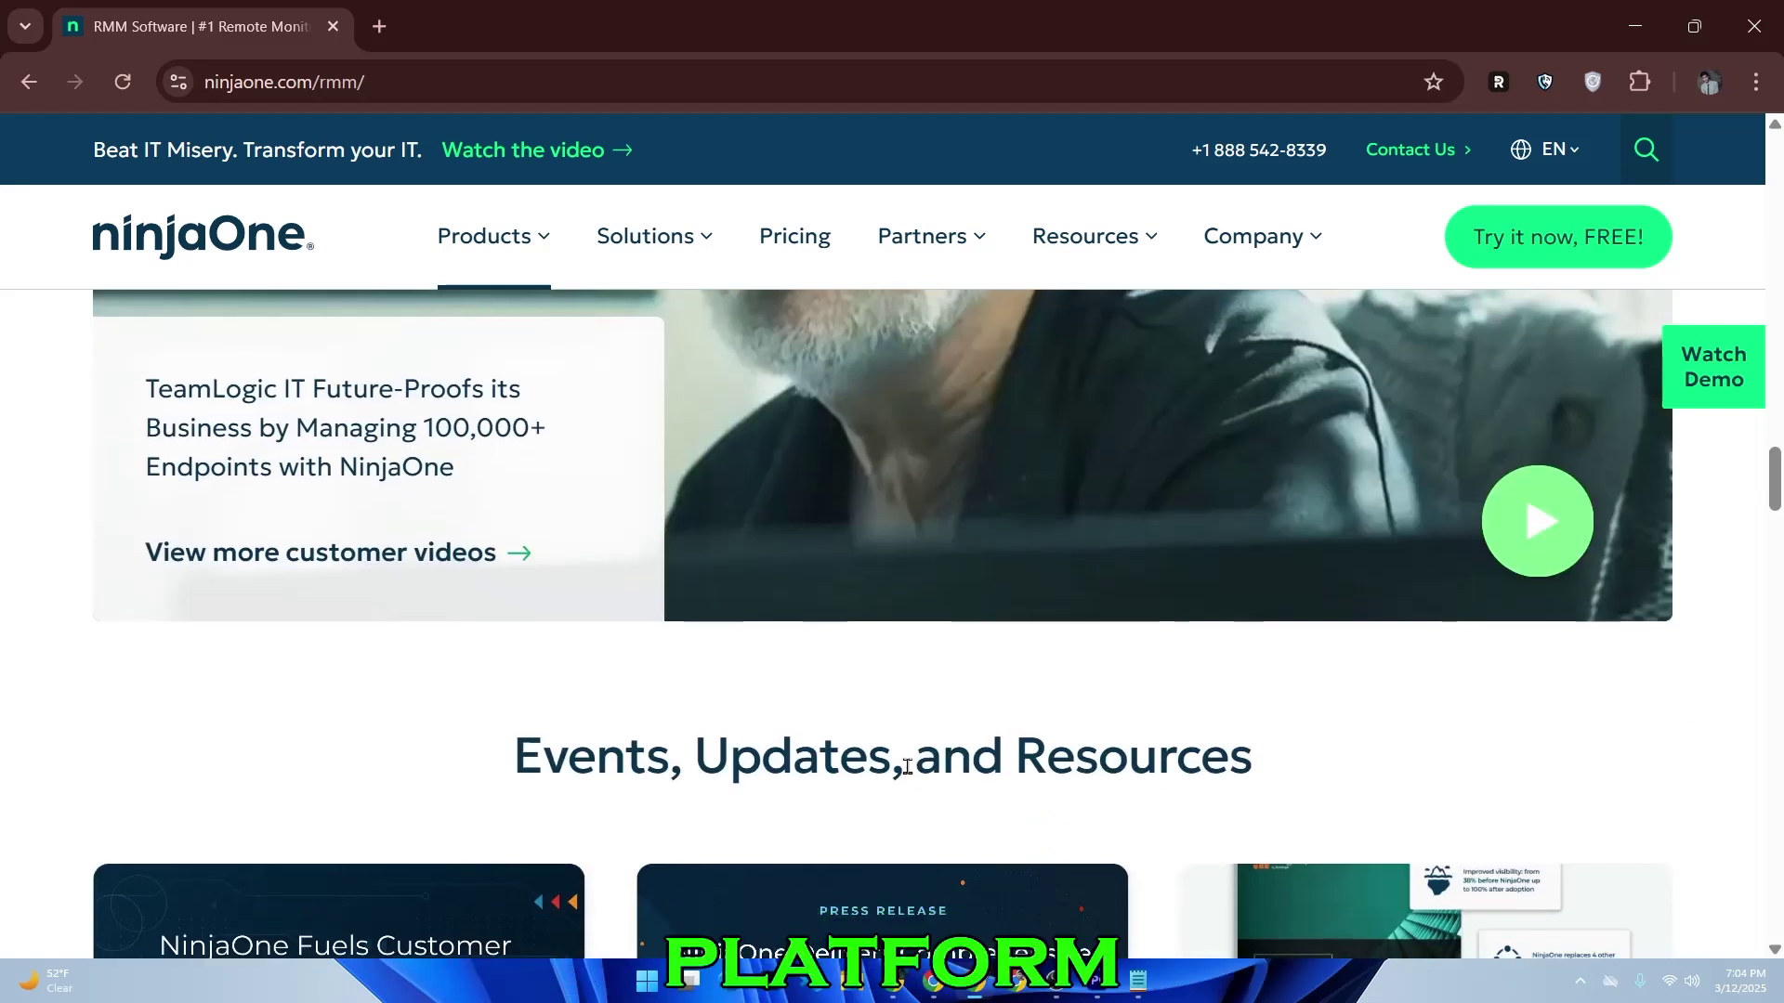
scroll(909, 774, down, 1)
scroll(909, 774, down, 2)
scroll(909, 774, down, 1)
scroll(910, 774, down, 2)
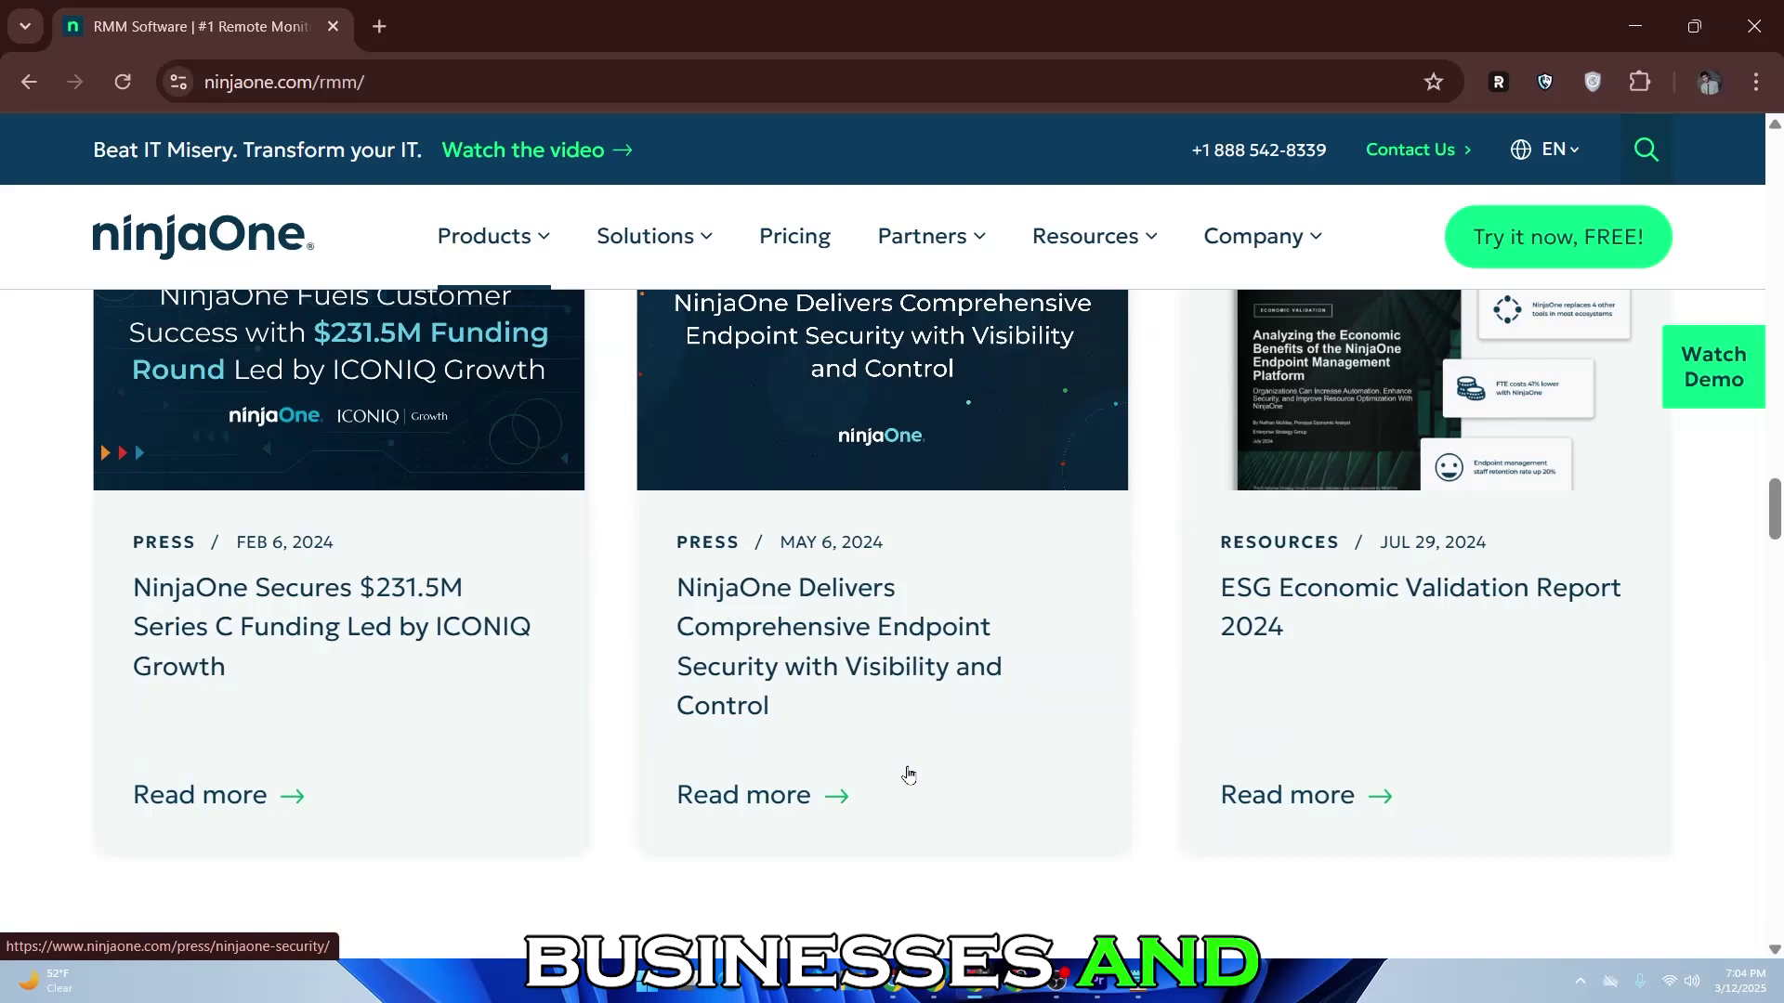
scroll(909, 774, down, 1)
scroll(908, 773, down, 2)
scroll(909, 773, down, 2)
scroll(910, 773, down, 3)
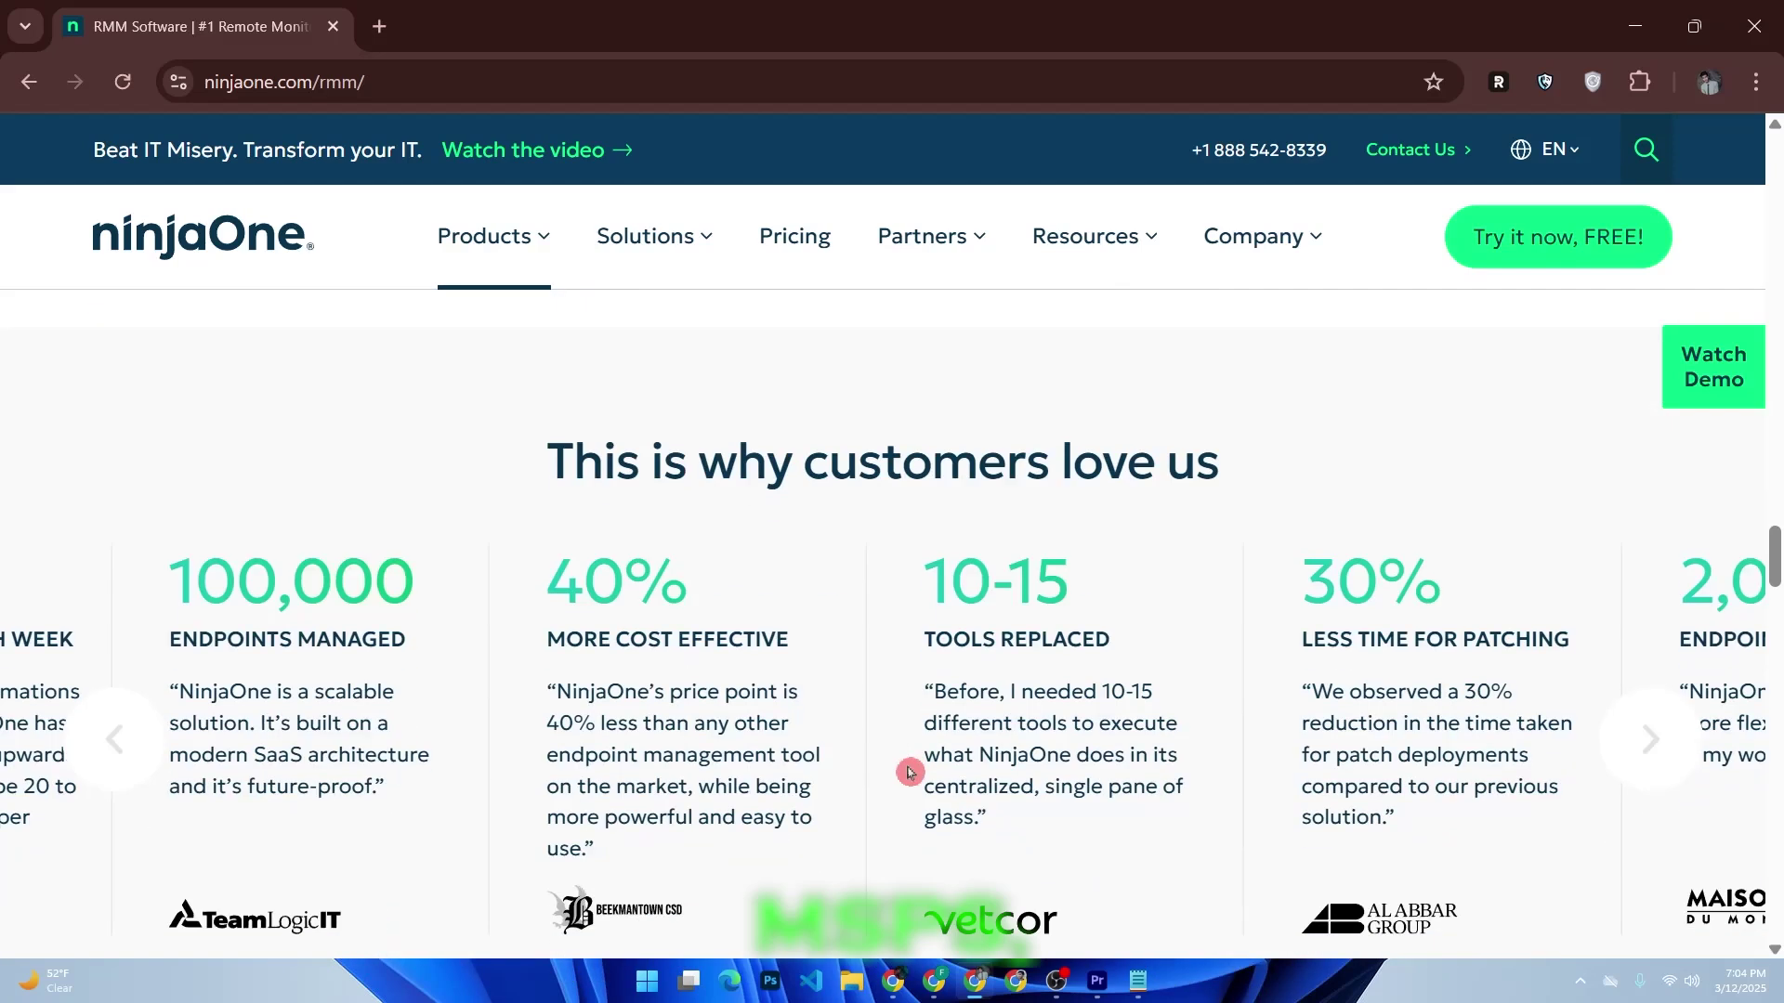
scroll(910, 772, down, 1)
scroll(910, 773, down, 1)
scroll(908, 772, down, 3)
scroll(908, 772, down, 2)
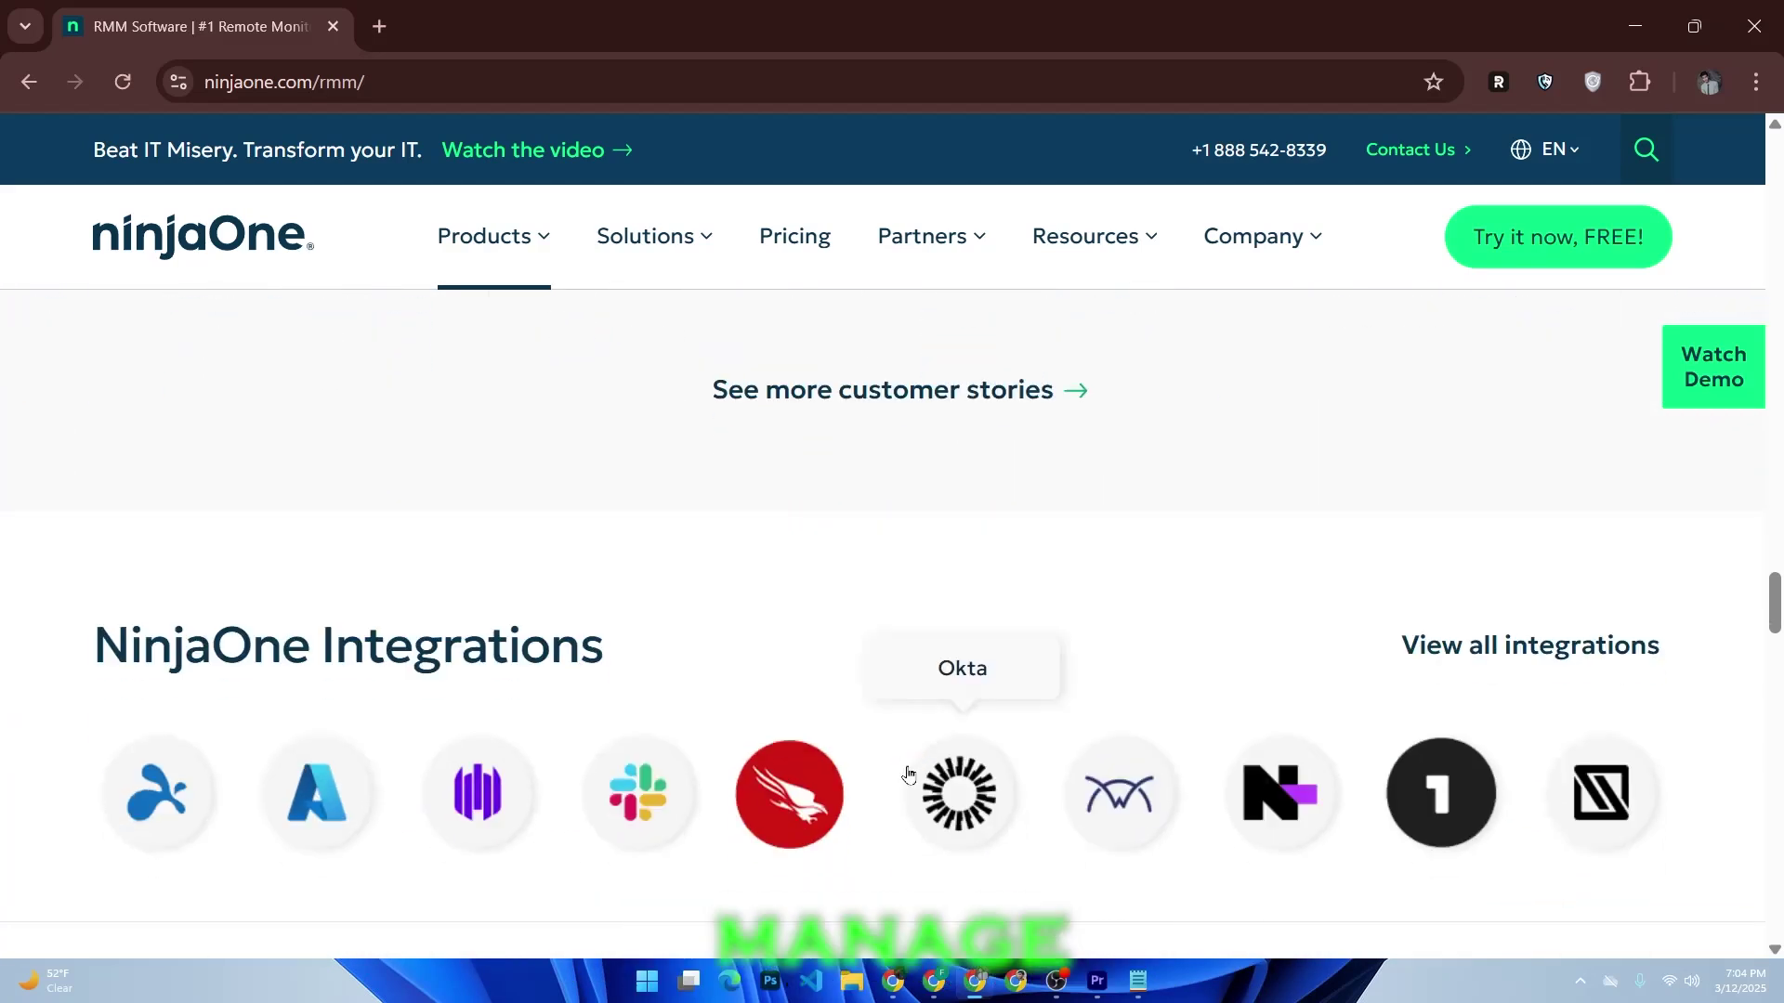
scroll(910, 773, down, 3)
scroll(910, 772, down, 2)
scroll(908, 774, down, 2)
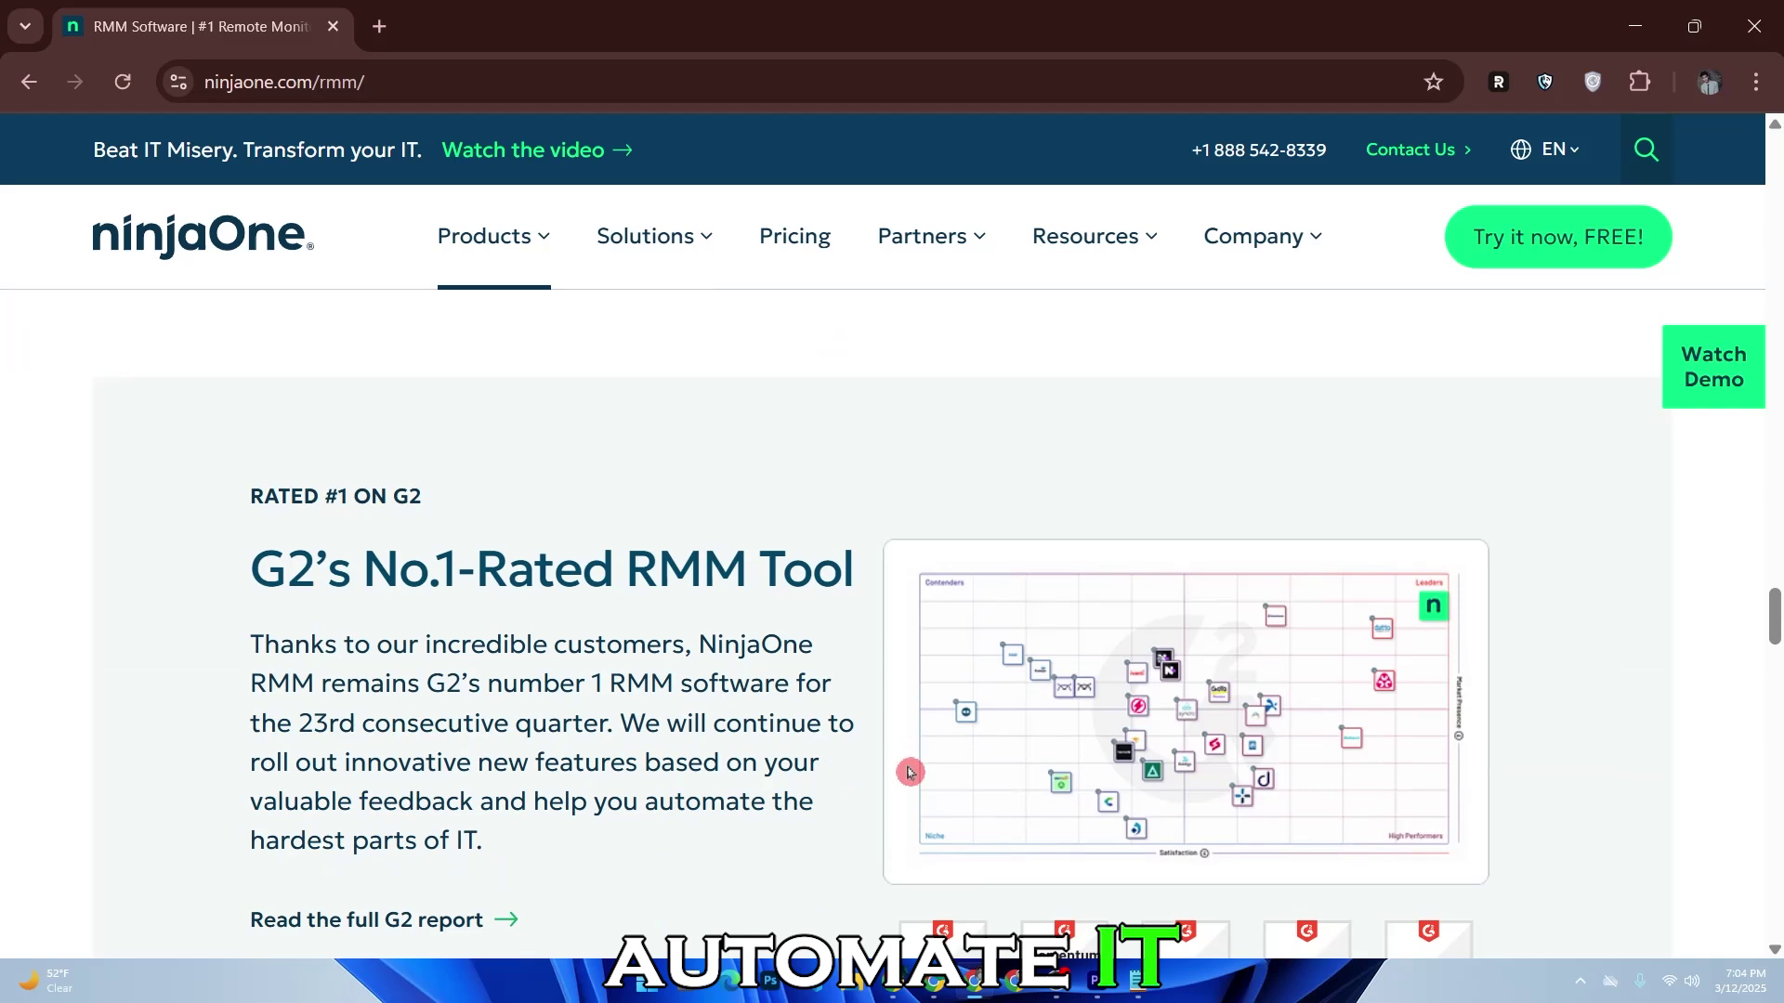
scroll(908, 773, down, 1)
scroll(909, 771, down, 2)
scroll(910, 772, down, 1)
scroll(909, 773, down, 2)
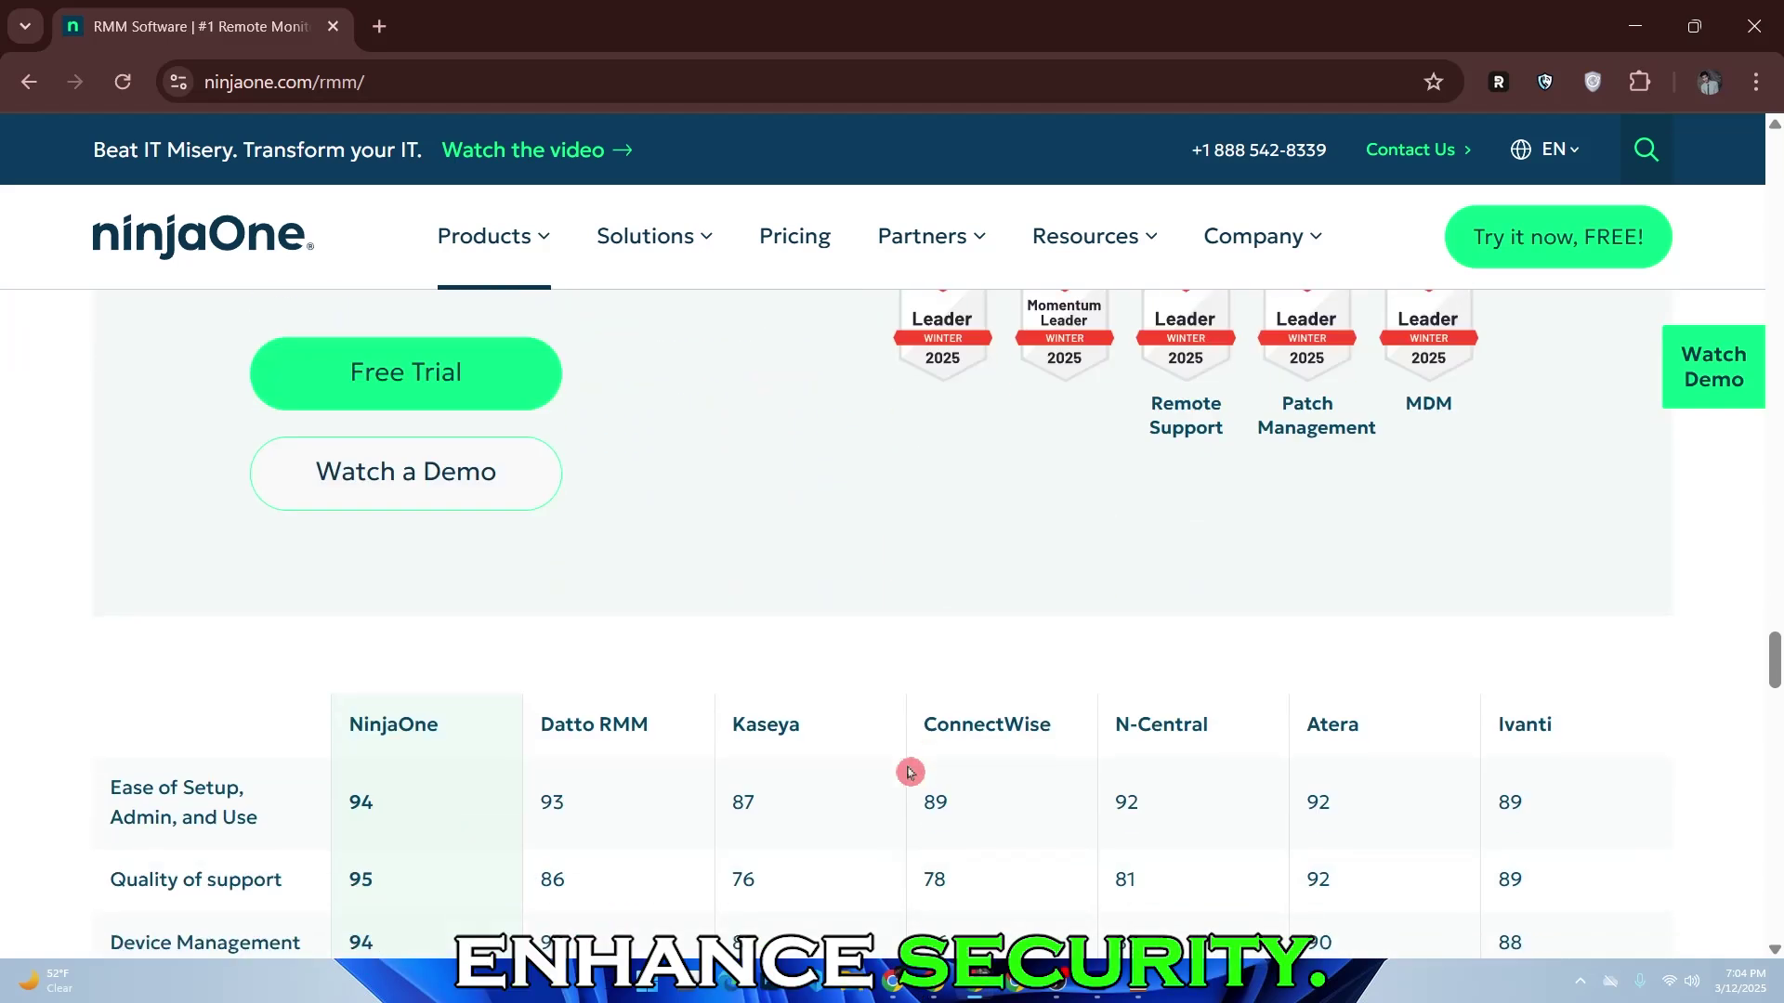
scroll(910, 772, down, 2)
scroll(908, 772, down, 1)
scroll(909, 773, down, 1)
scroll(908, 773, down, 2)
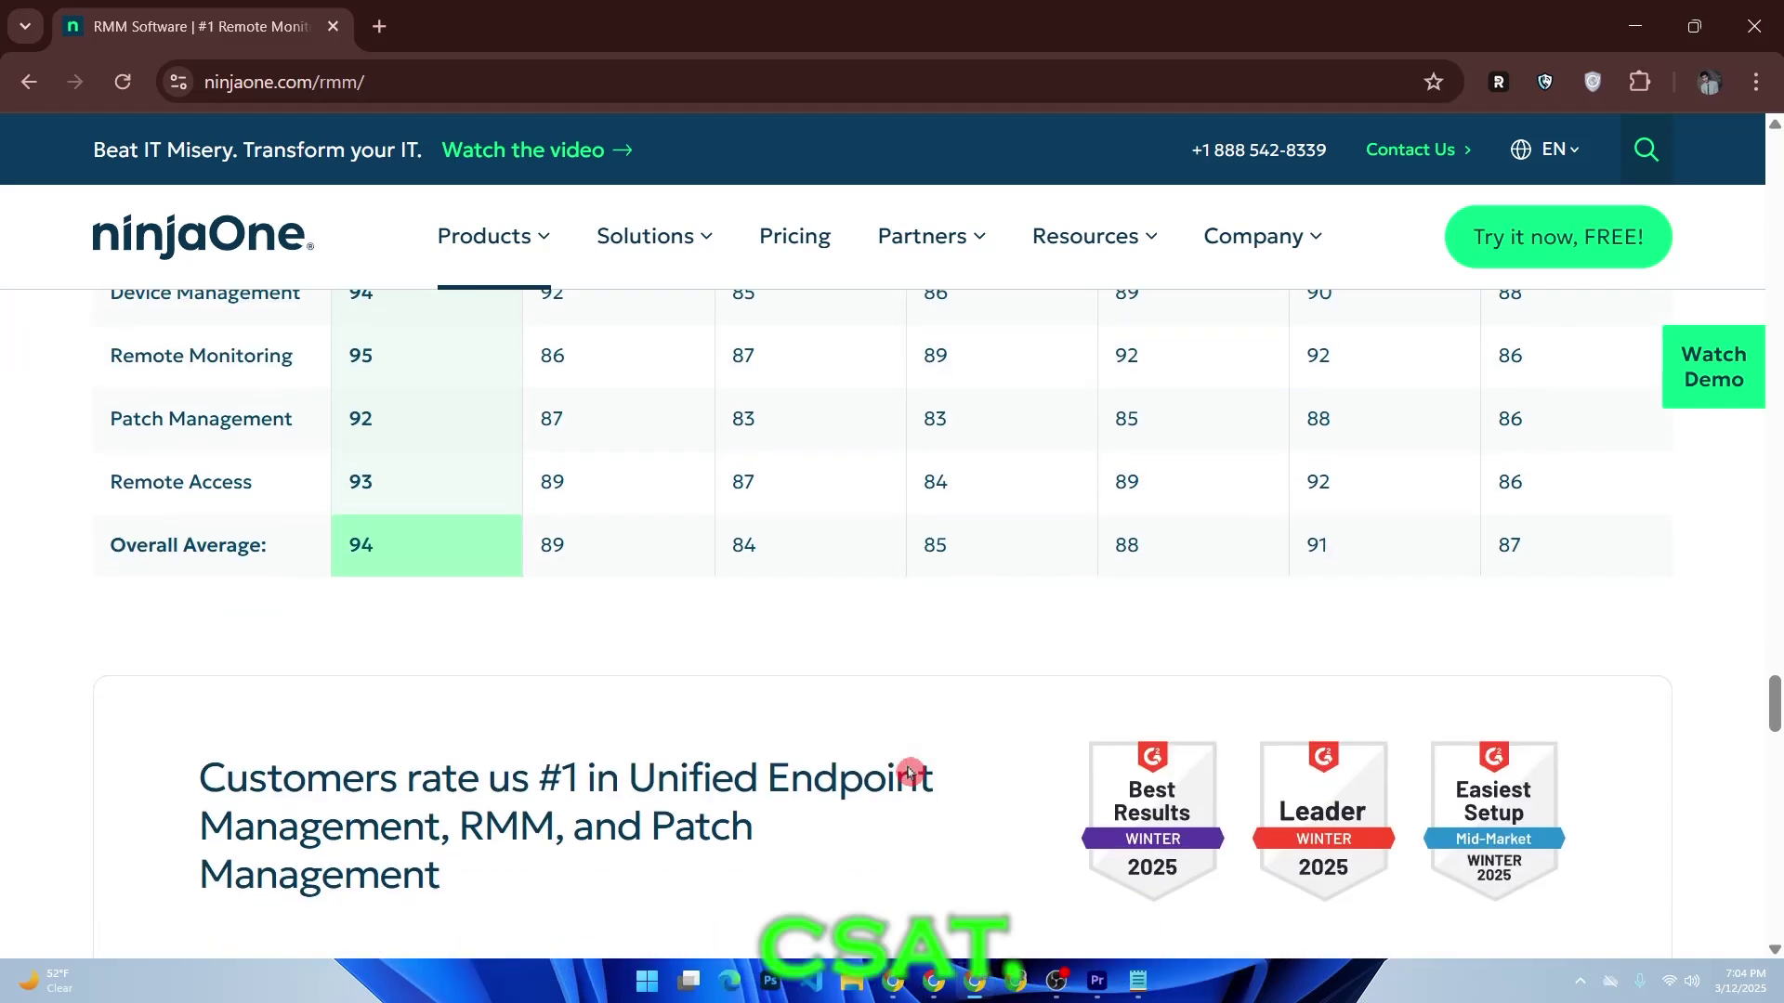
scroll(908, 772, down, 2)
scroll(910, 774, down, 2)
scroll(909, 772, down, 2)
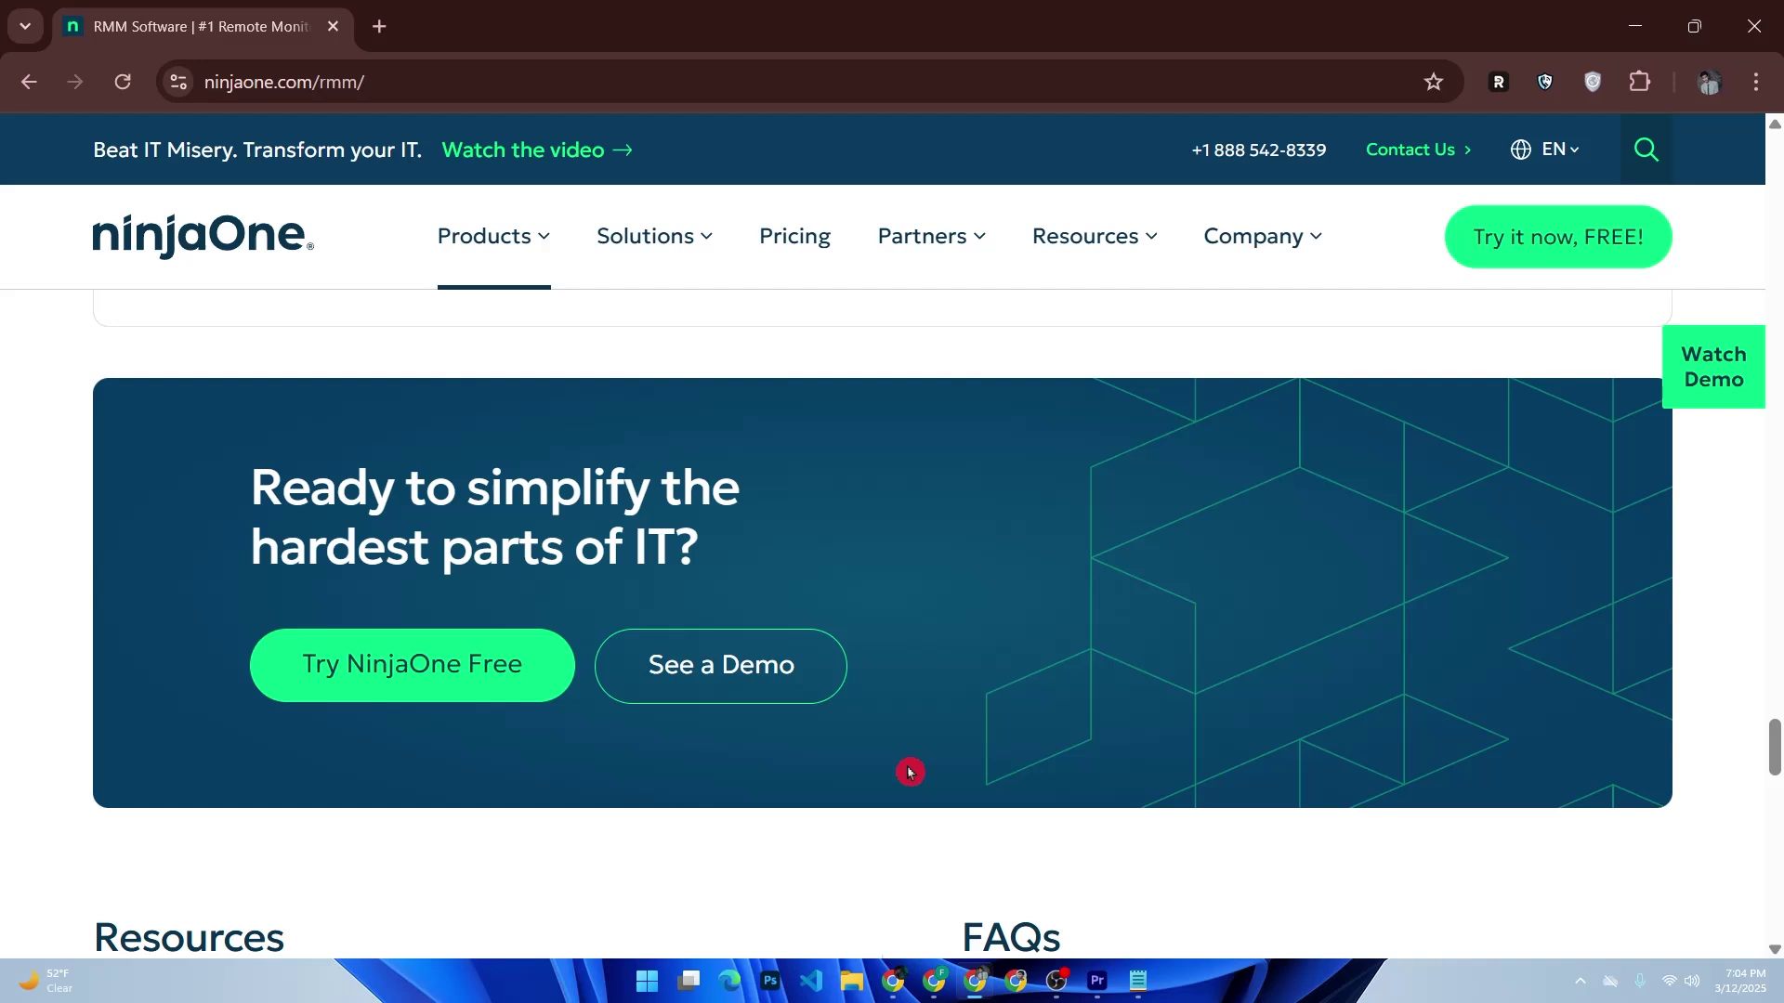
scroll(909, 772, down, 3)
scroll(910, 772, down, 1)
scroll(908, 772, down, 2)
scroll(909, 772, down, 2)
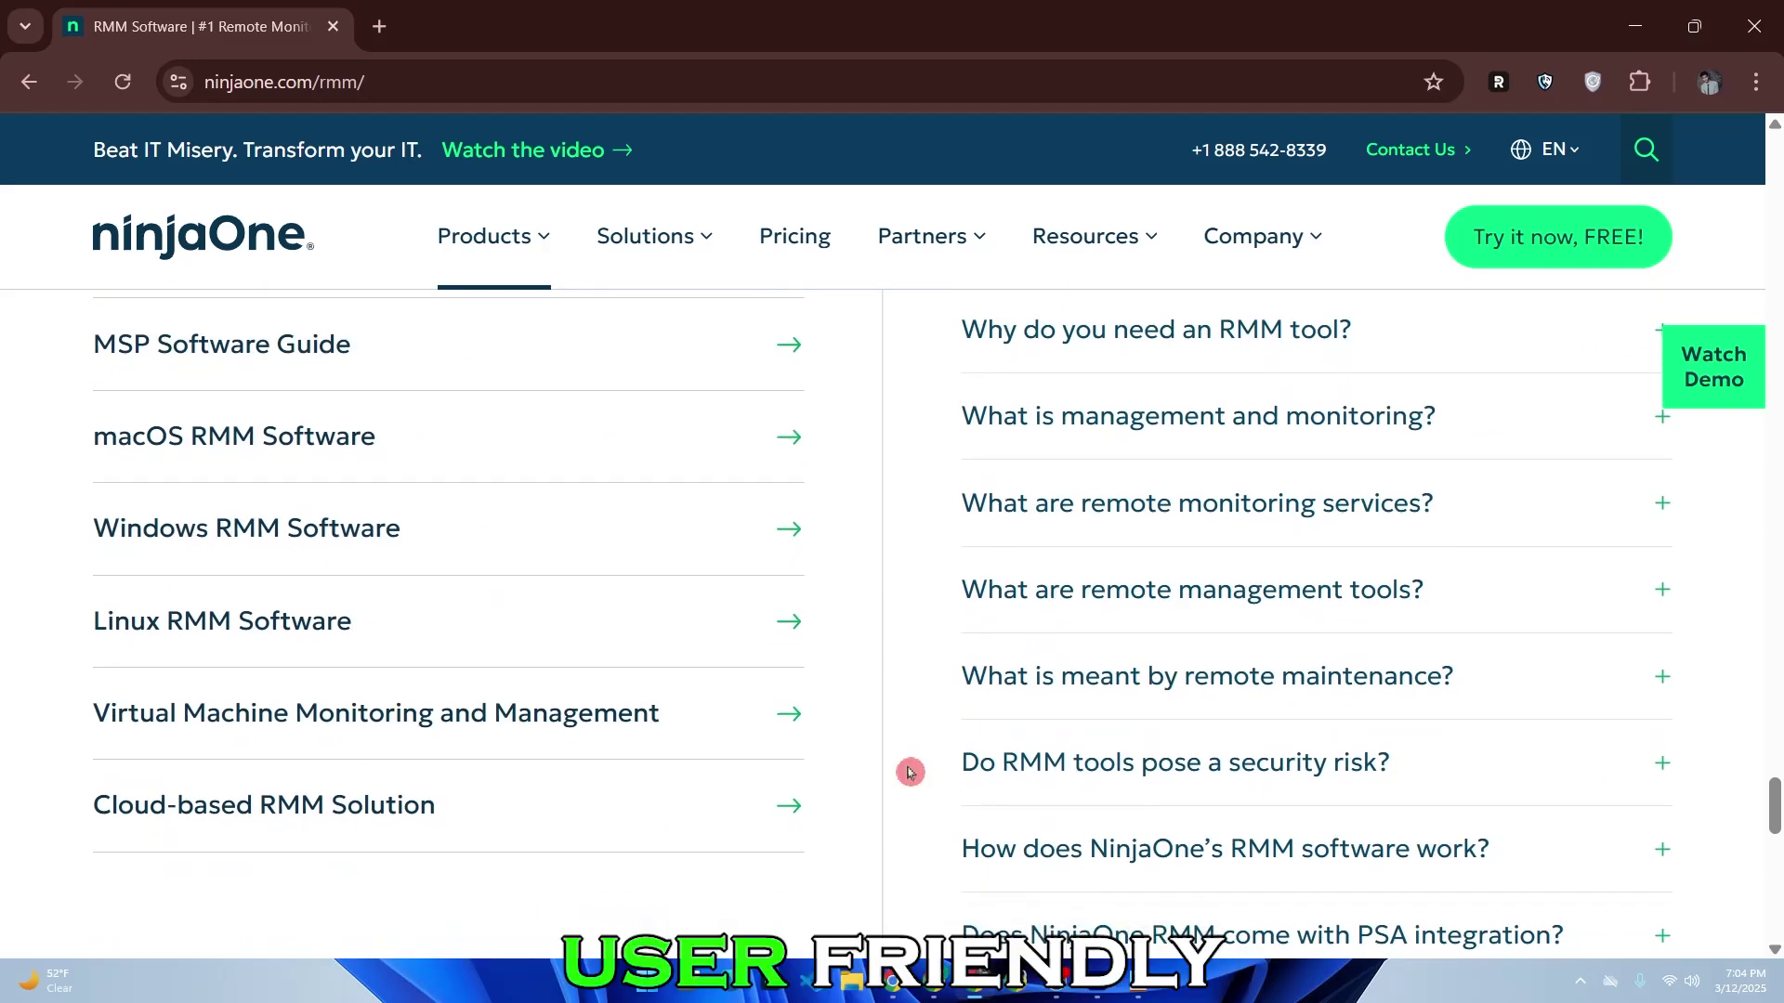
scroll(909, 772, down, 1)
scroll(909, 772, down, 1)
scroll(909, 772, down, 1)
scroll(909, 773, down, 3)
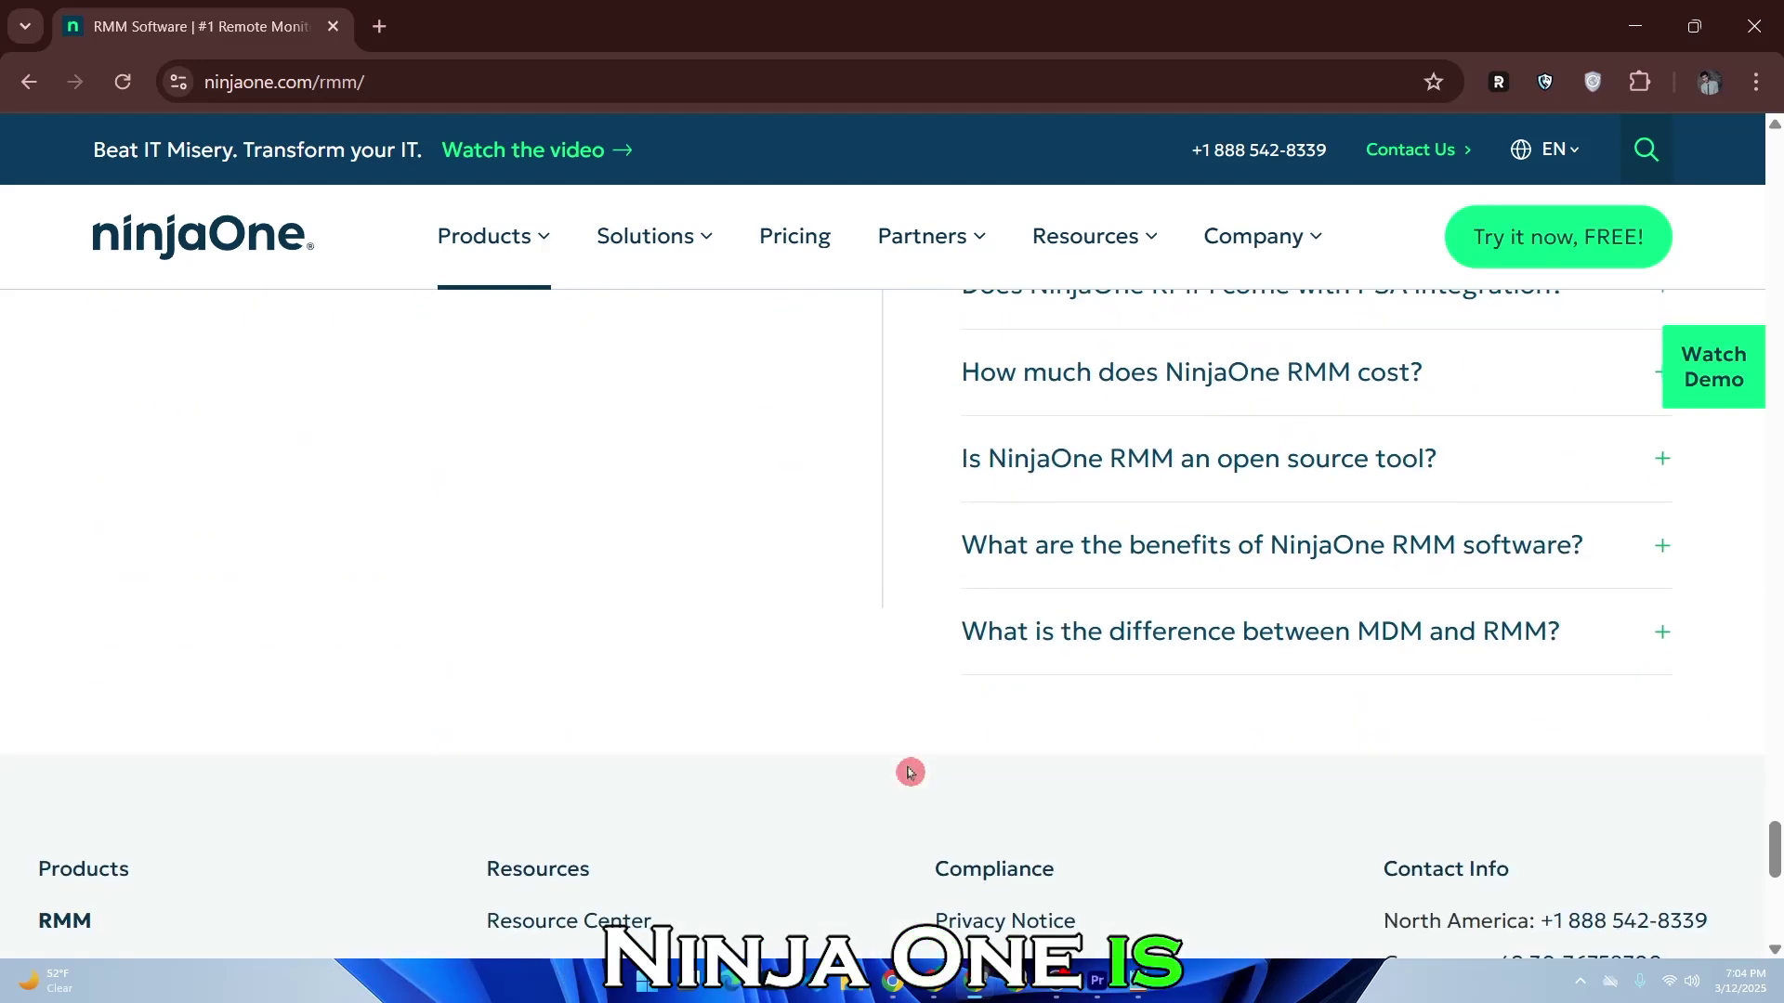
scroll(908, 772, down, 3)
scroll(909, 772, down, 3)
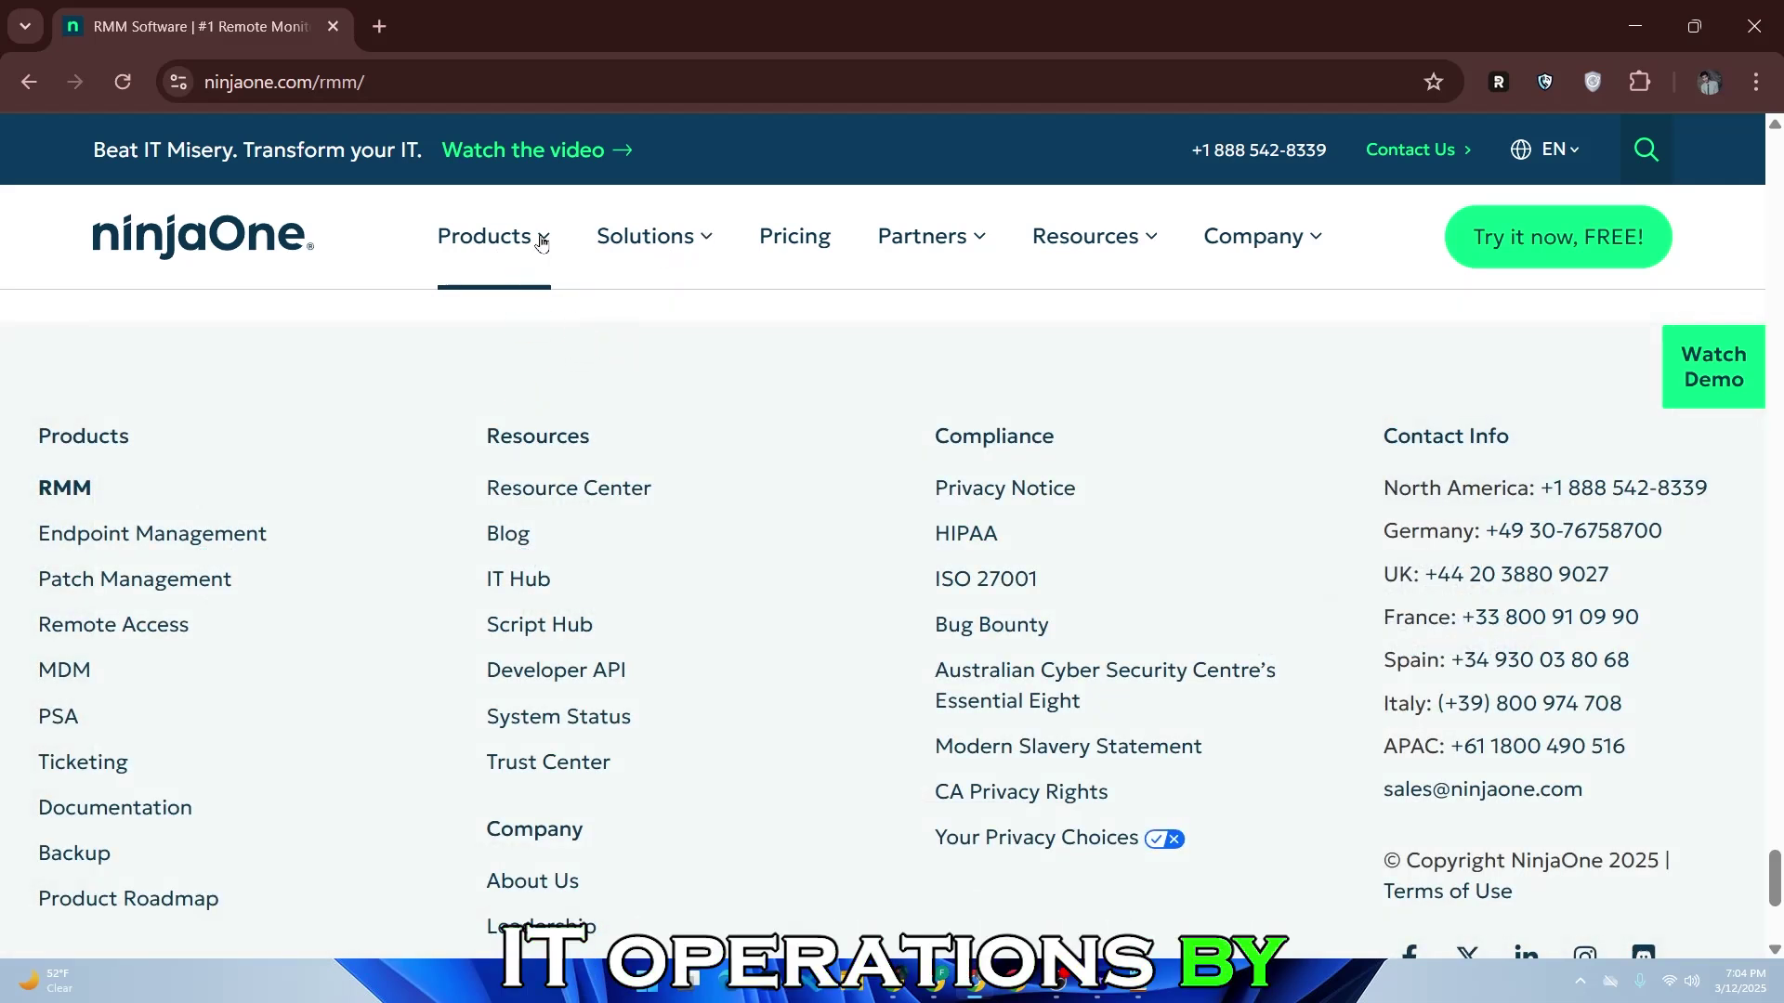
mouse_move(654, 235)
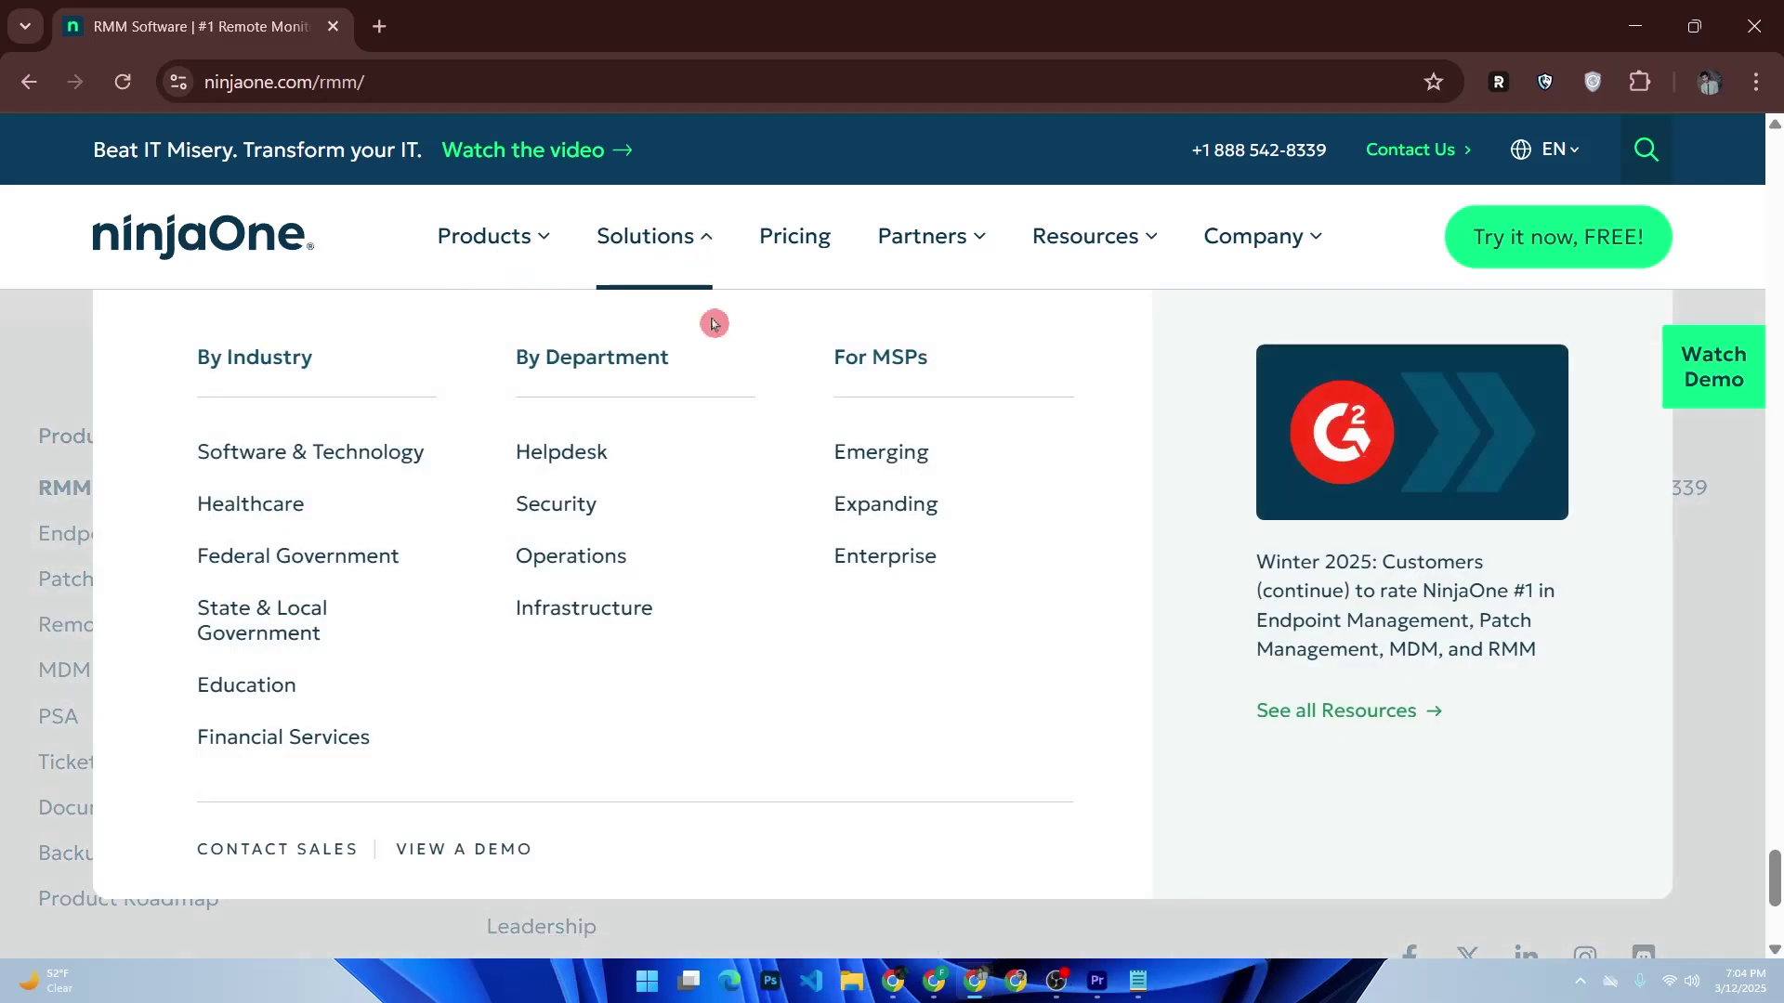
Step: Open the Software & Technology companies solutions page
click(380, 451)
scroll(539, 492, down, 3)
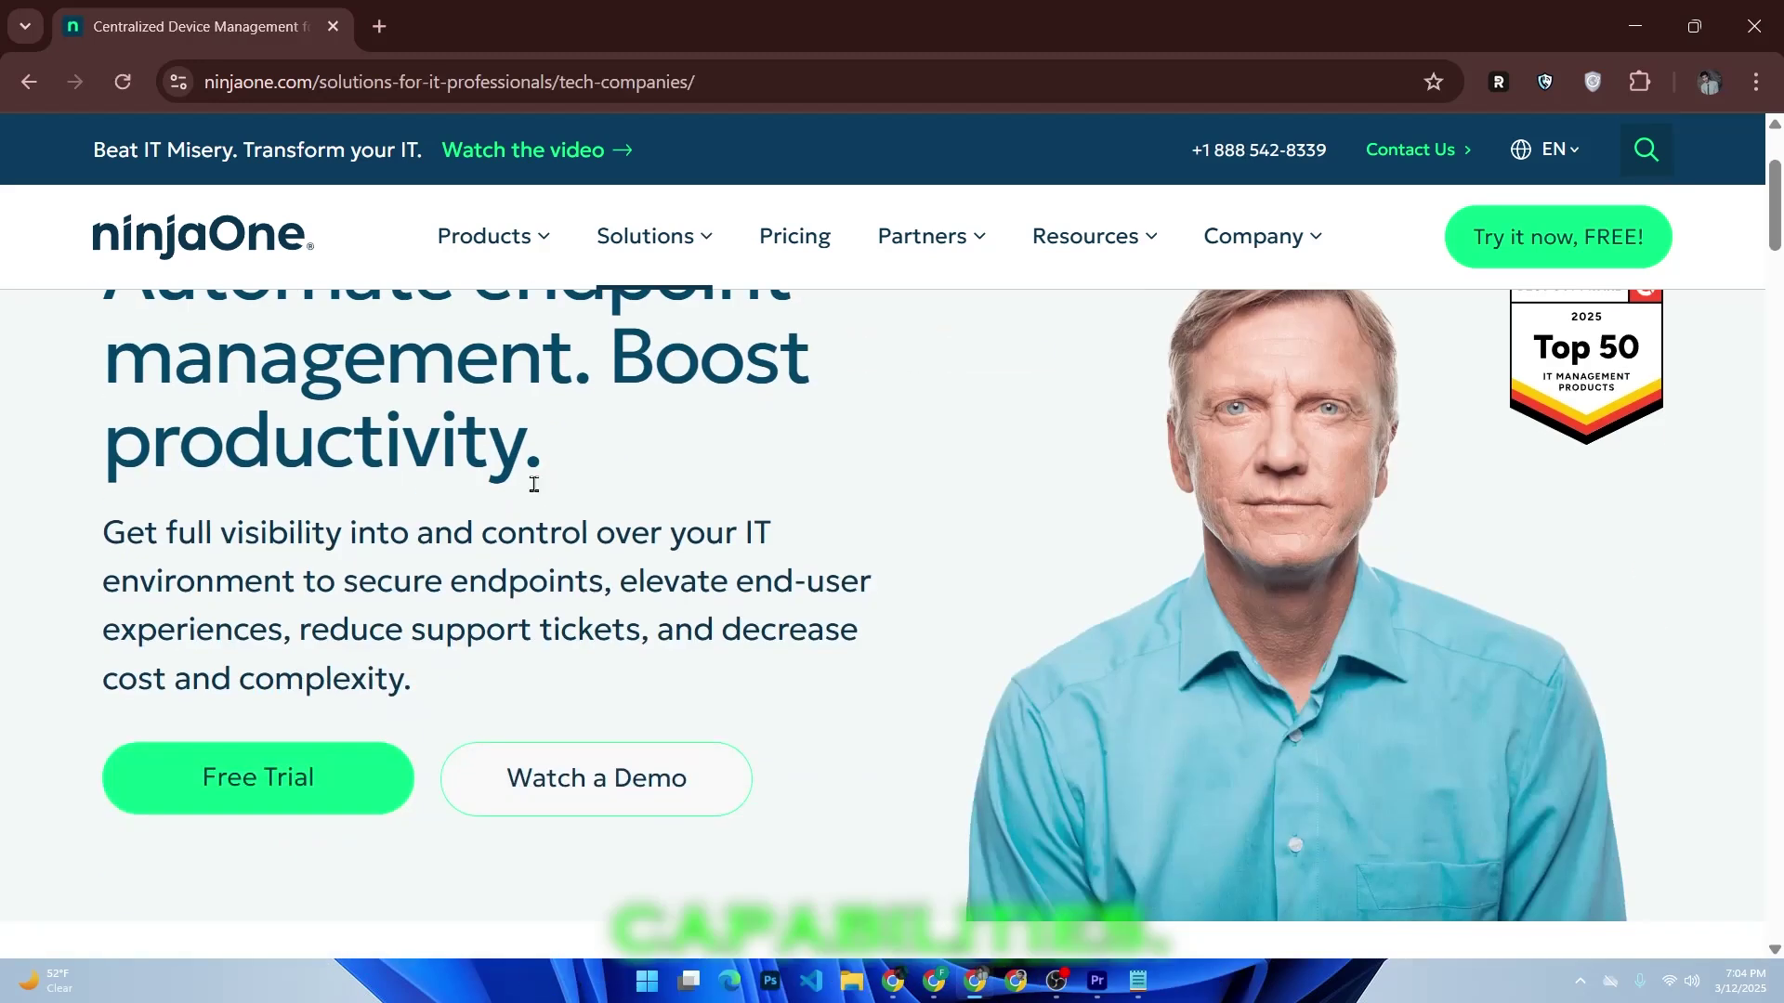
scroll(540, 492, down, 3)
scroll(539, 492, down, 4)
scroll(539, 491, down, 5)
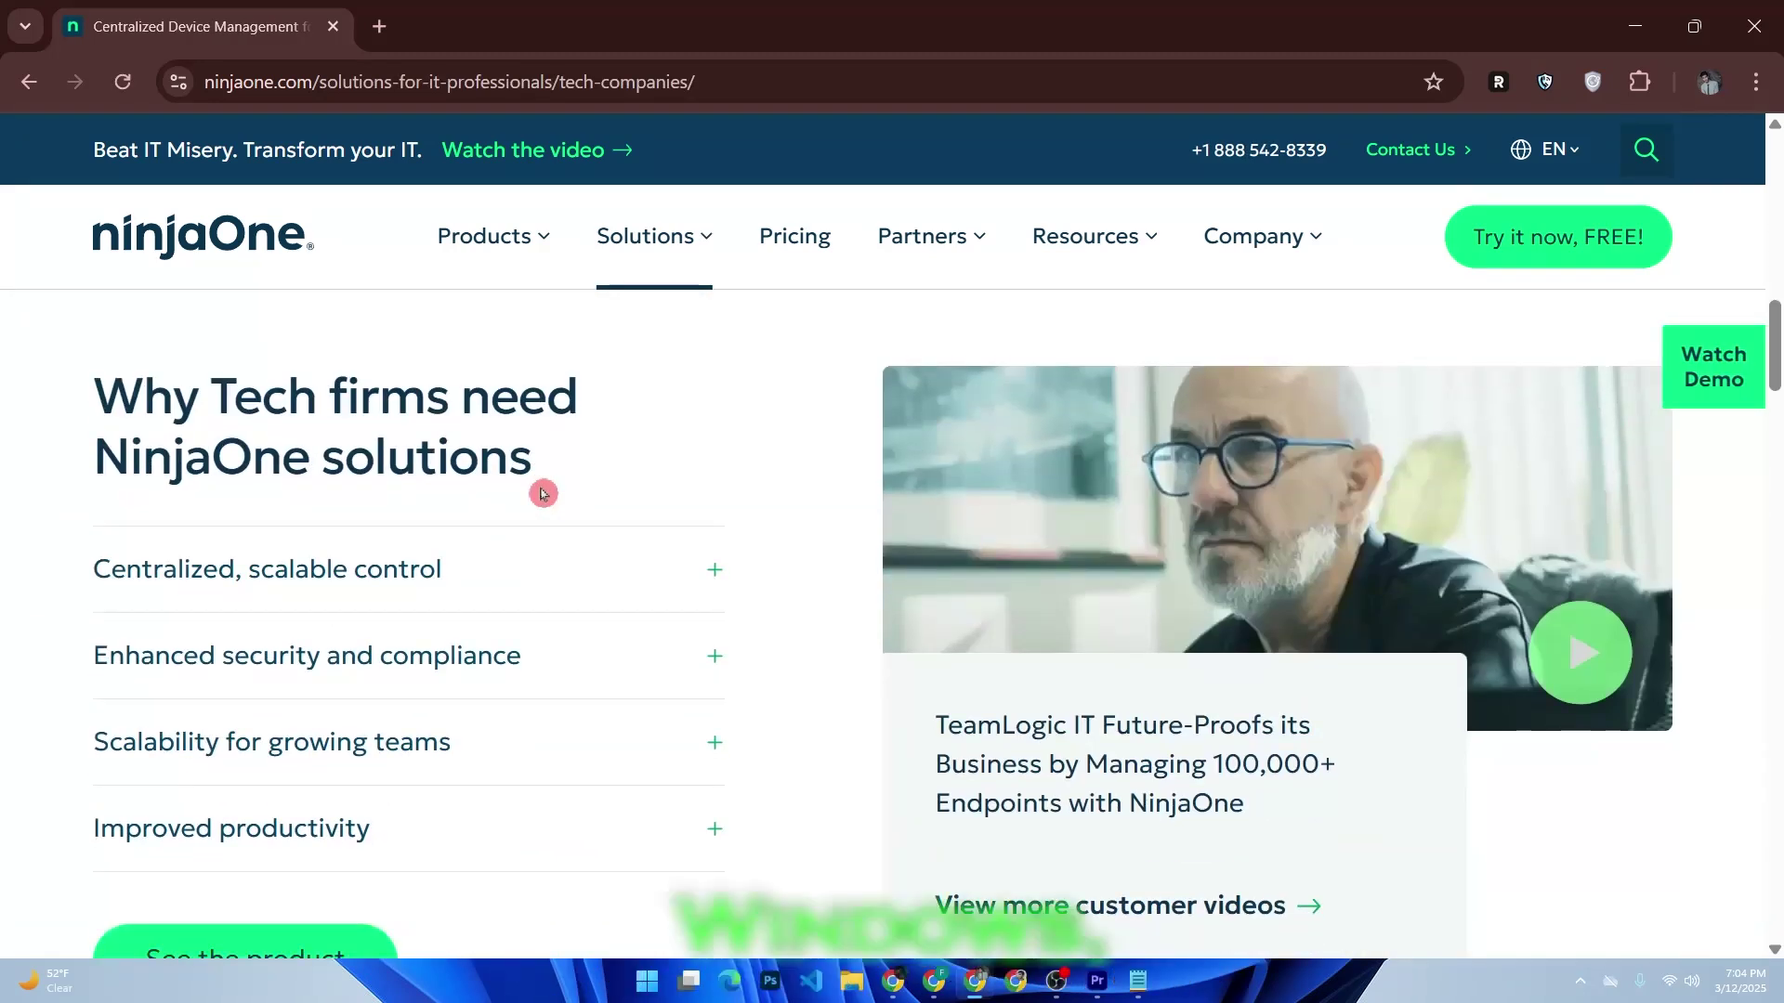
scroll(543, 493, down, 5)
scroll(543, 495, down, 4)
scroll(544, 493, down, 3)
scroll(543, 494, down, 3)
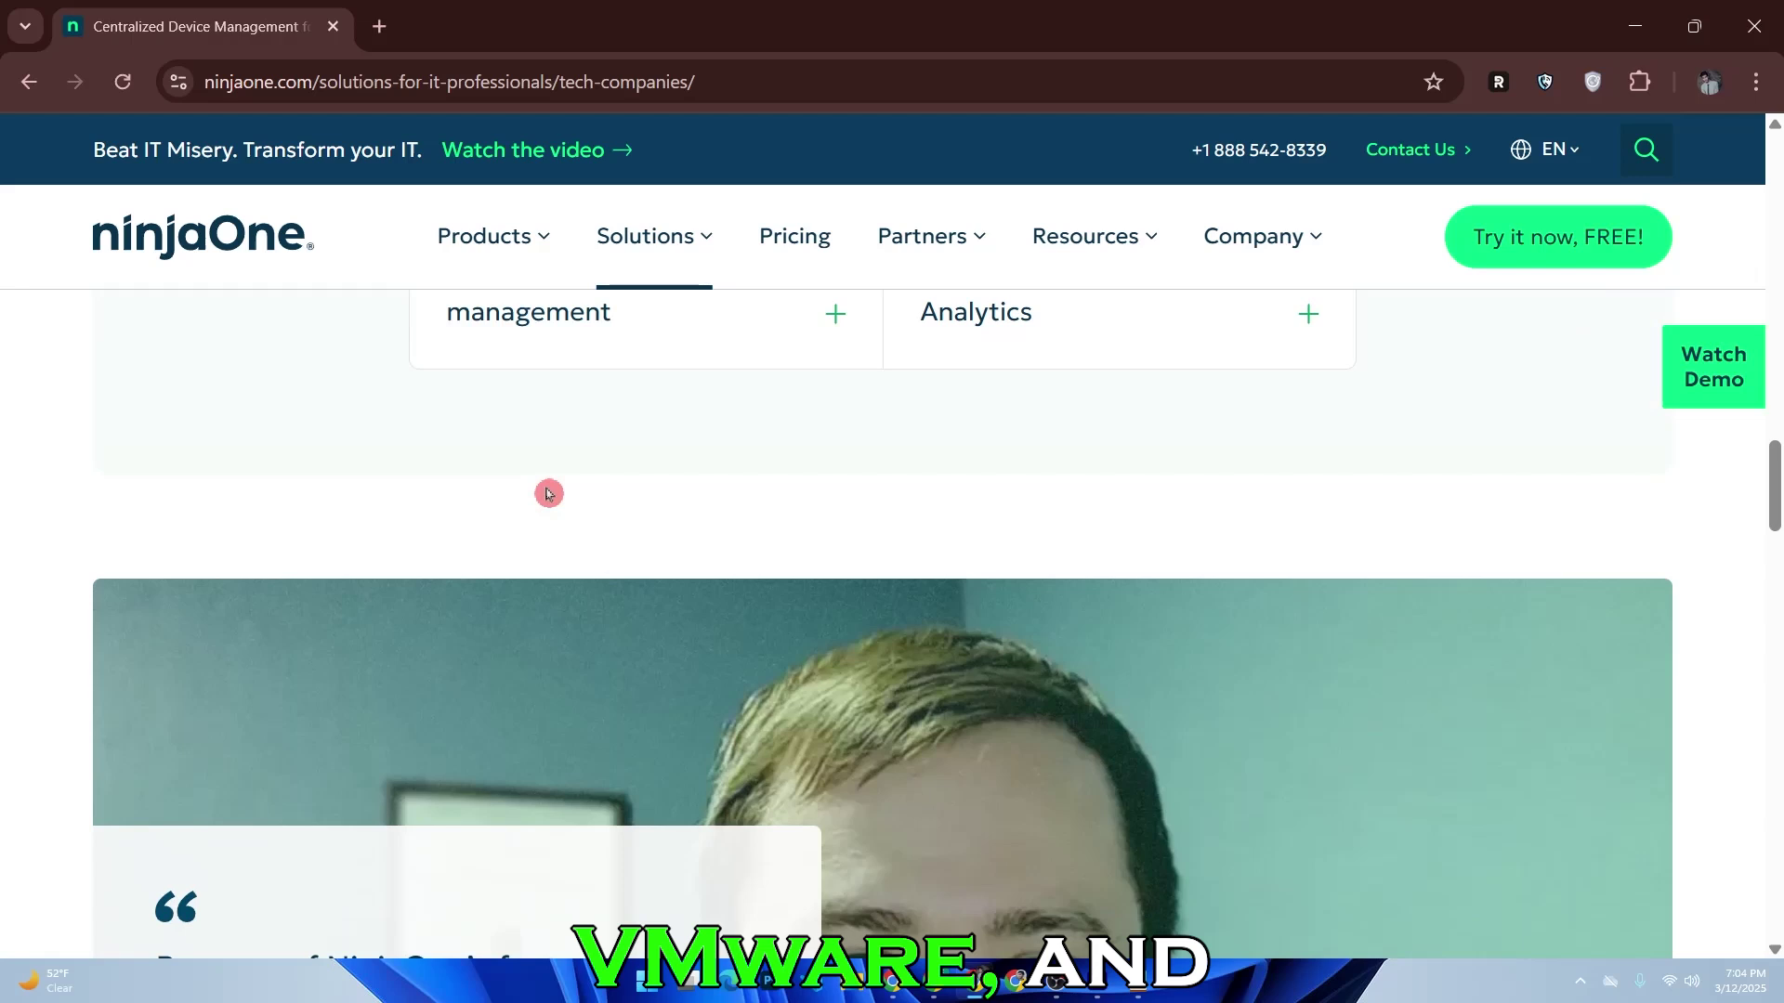
scroll(547, 494, down, 4)
scroll(548, 494, down, 3)
scroll(547, 494, down, 3)
scroll(547, 494, down, 3)
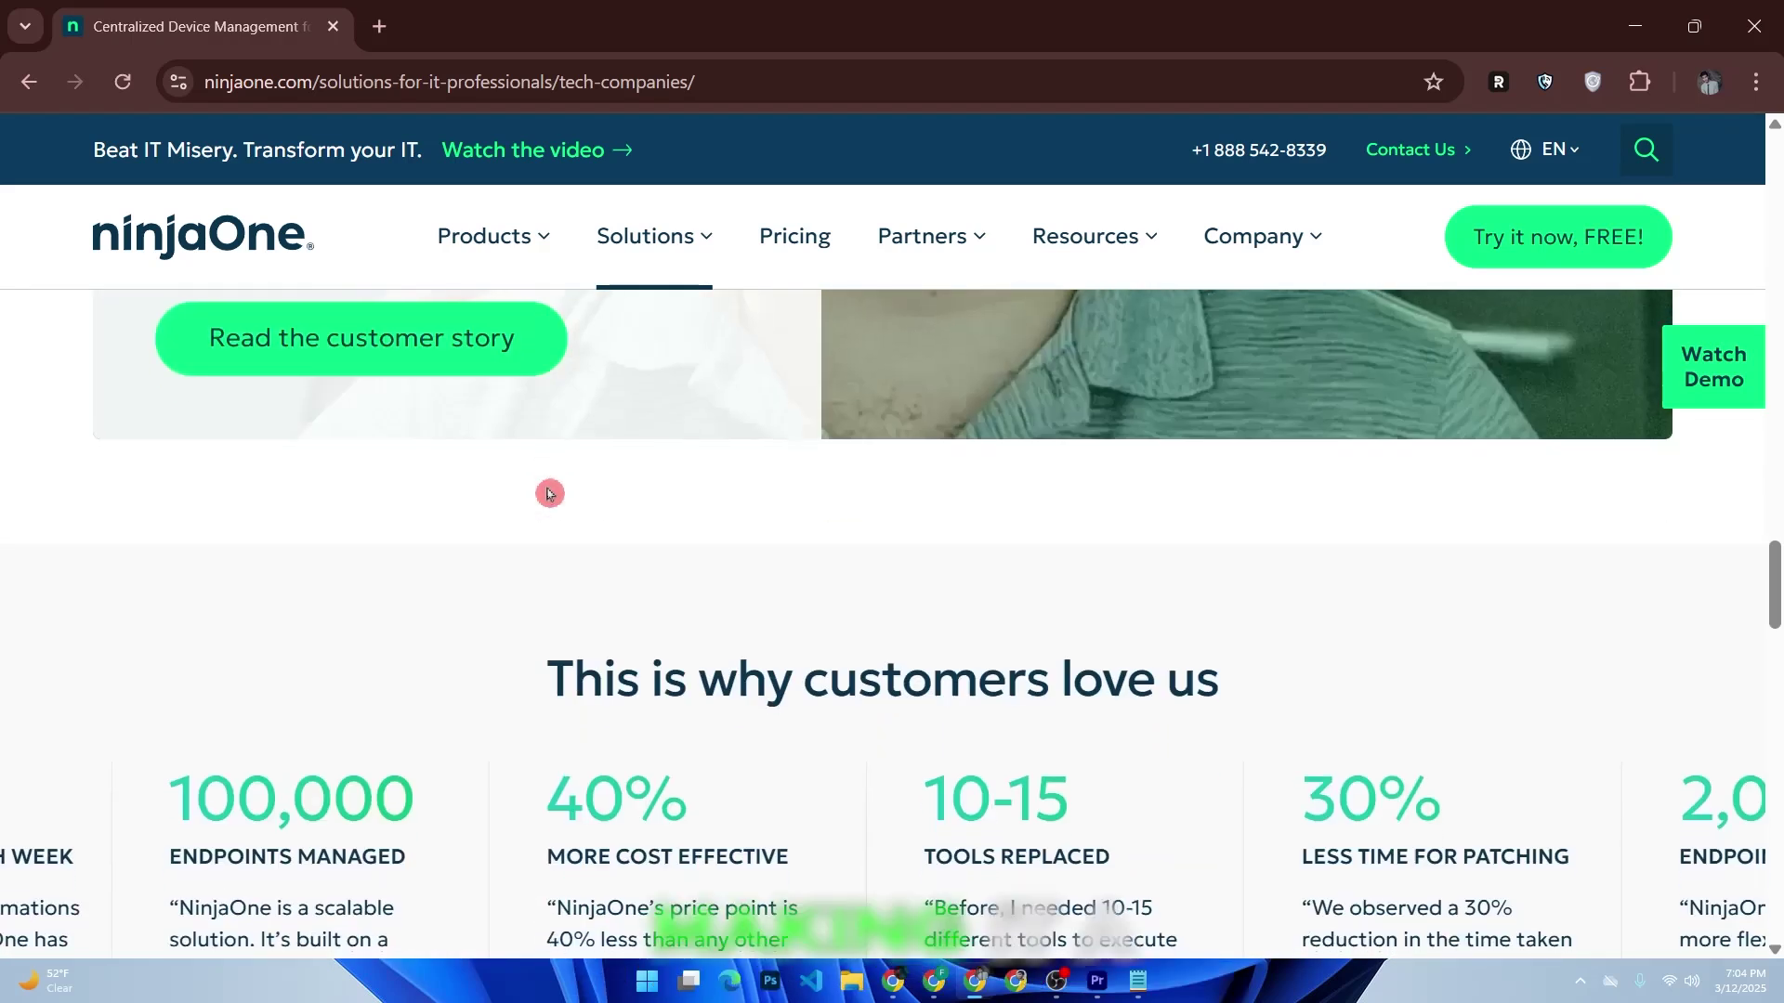
scroll(550, 494, down, 4)
scroll(549, 493, down, 3)
scroll(552, 494, down, 3)
scroll(555, 494, down, 3)
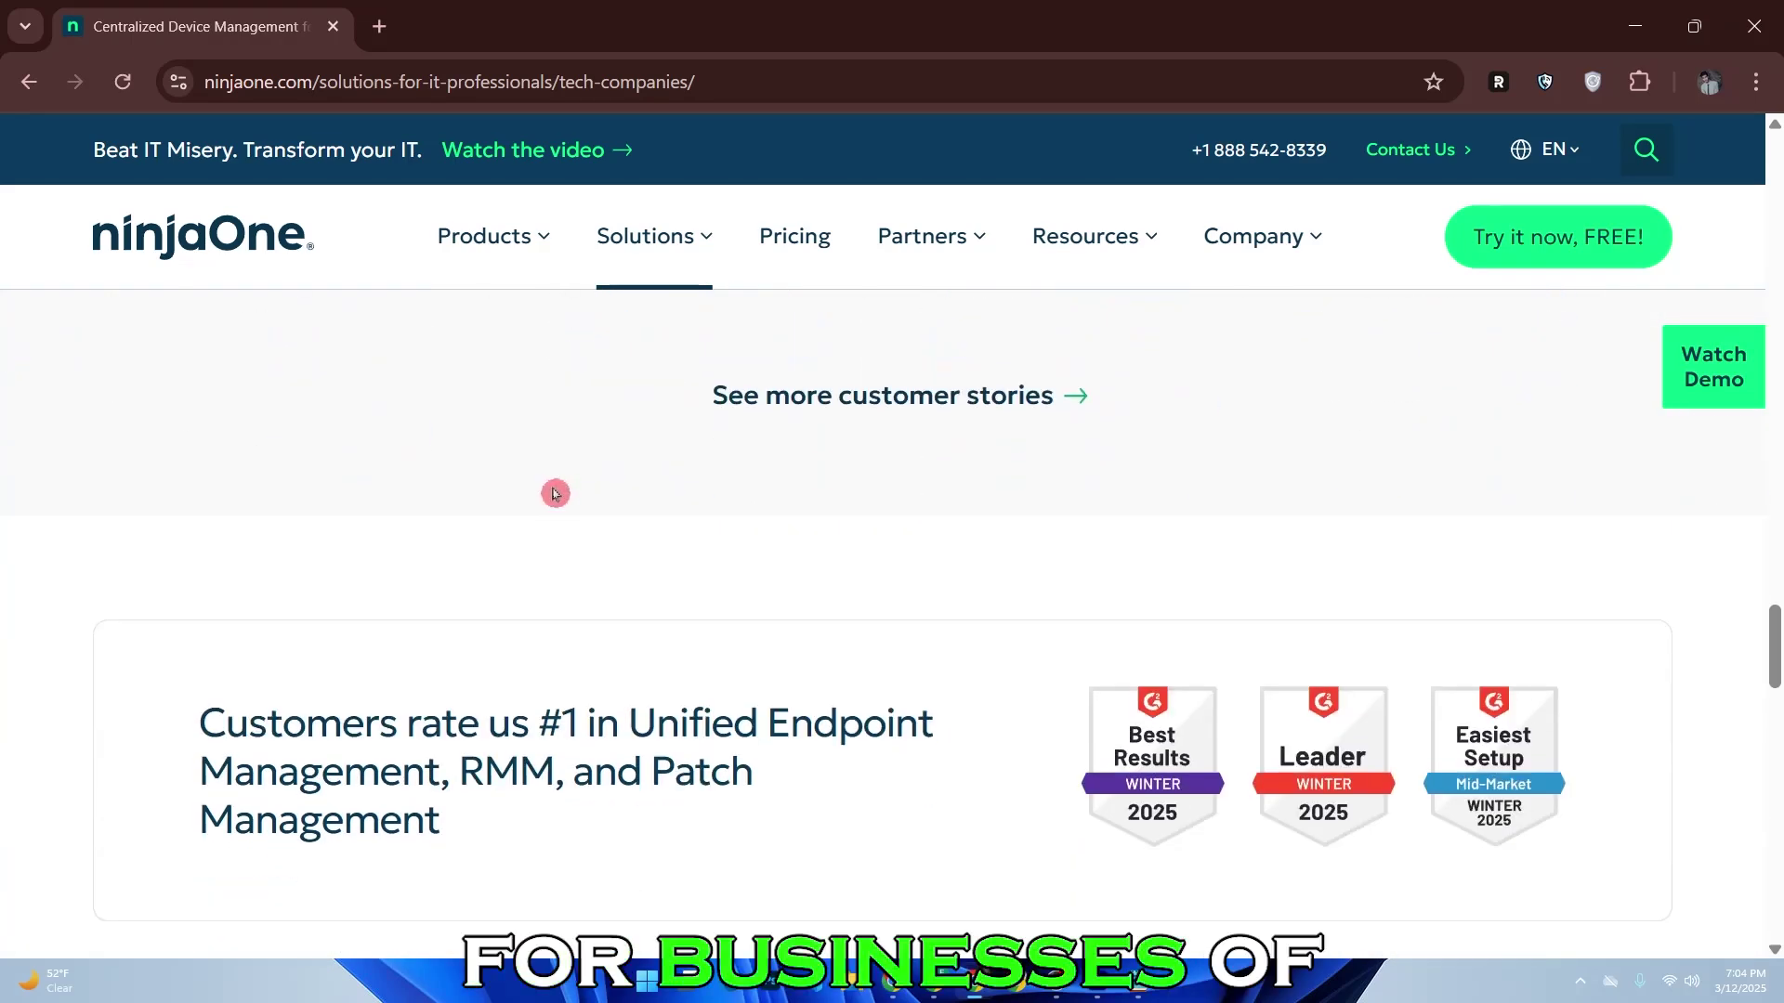
scroll(555, 494, down, 5)
scroll(555, 493, down, 4)
scroll(555, 493, down, 1)
scroll(554, 494, down, 5)
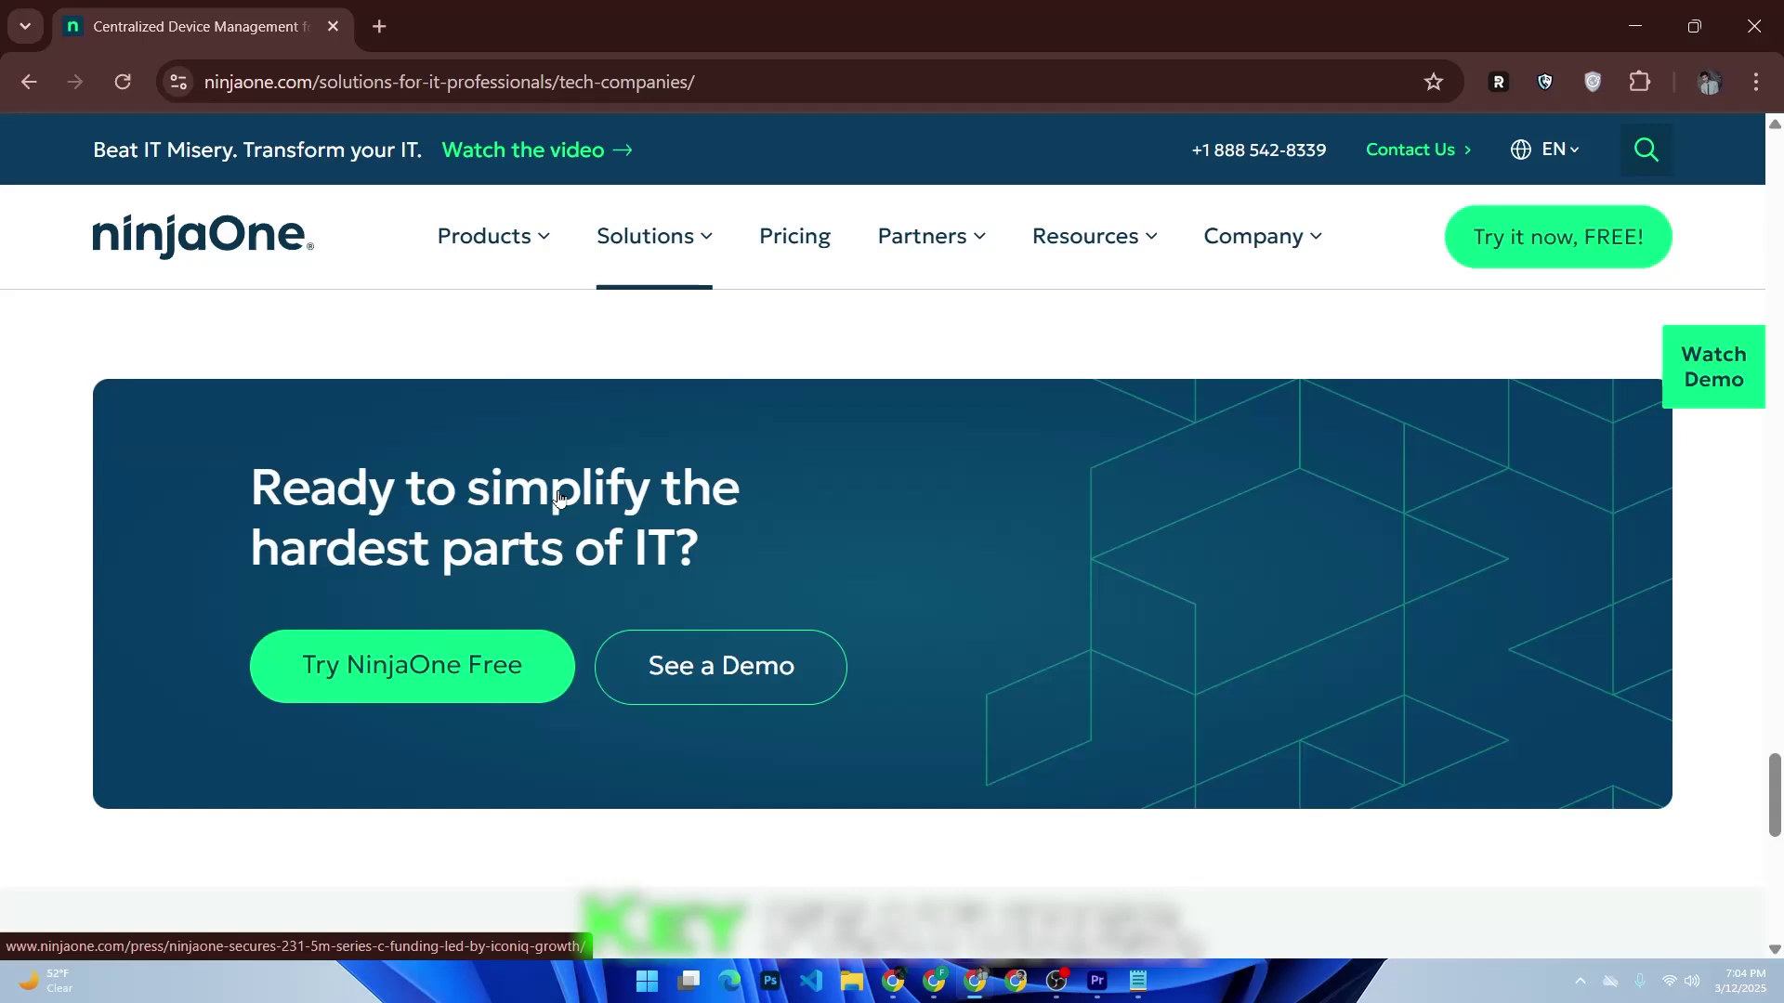
scroll(558, 500, down, 4)
scroll(557, 499, down, 4)
scroll(558, 499, down, 2)
scroll(558, 499, down, 4)
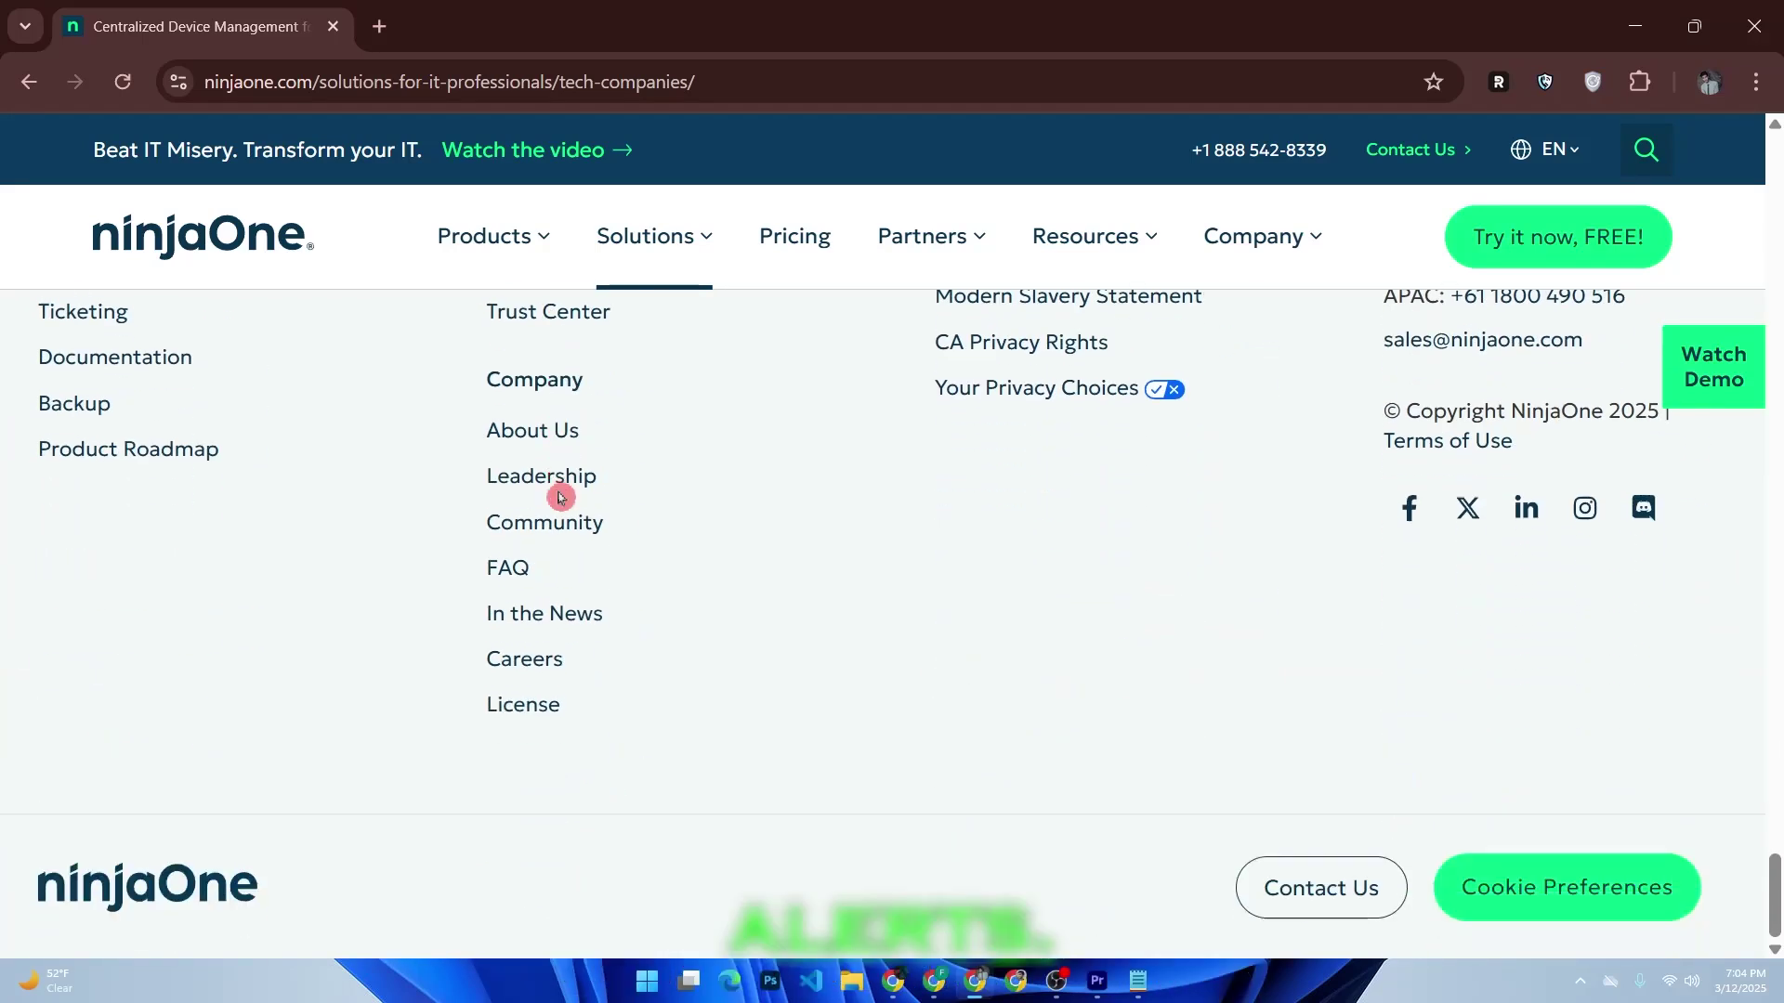
mouse_move(654, 236)
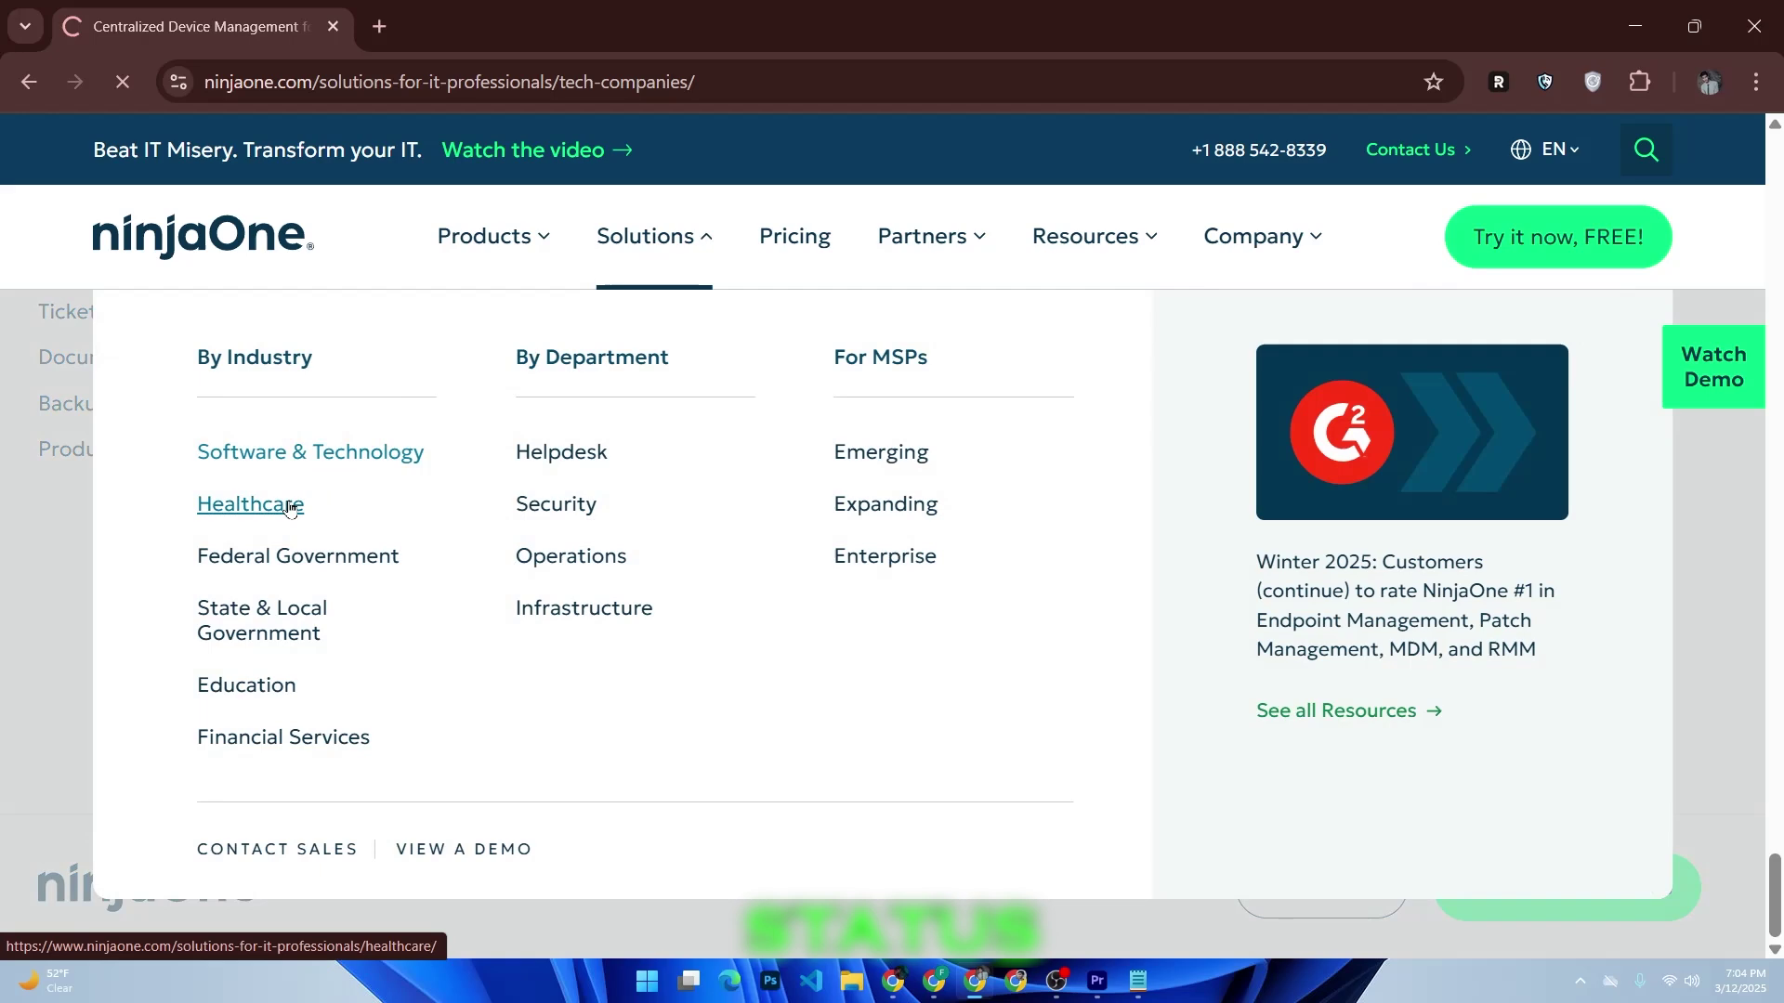
scroll(347, 501, down, 3)
scroll(348, 501, down, 5)
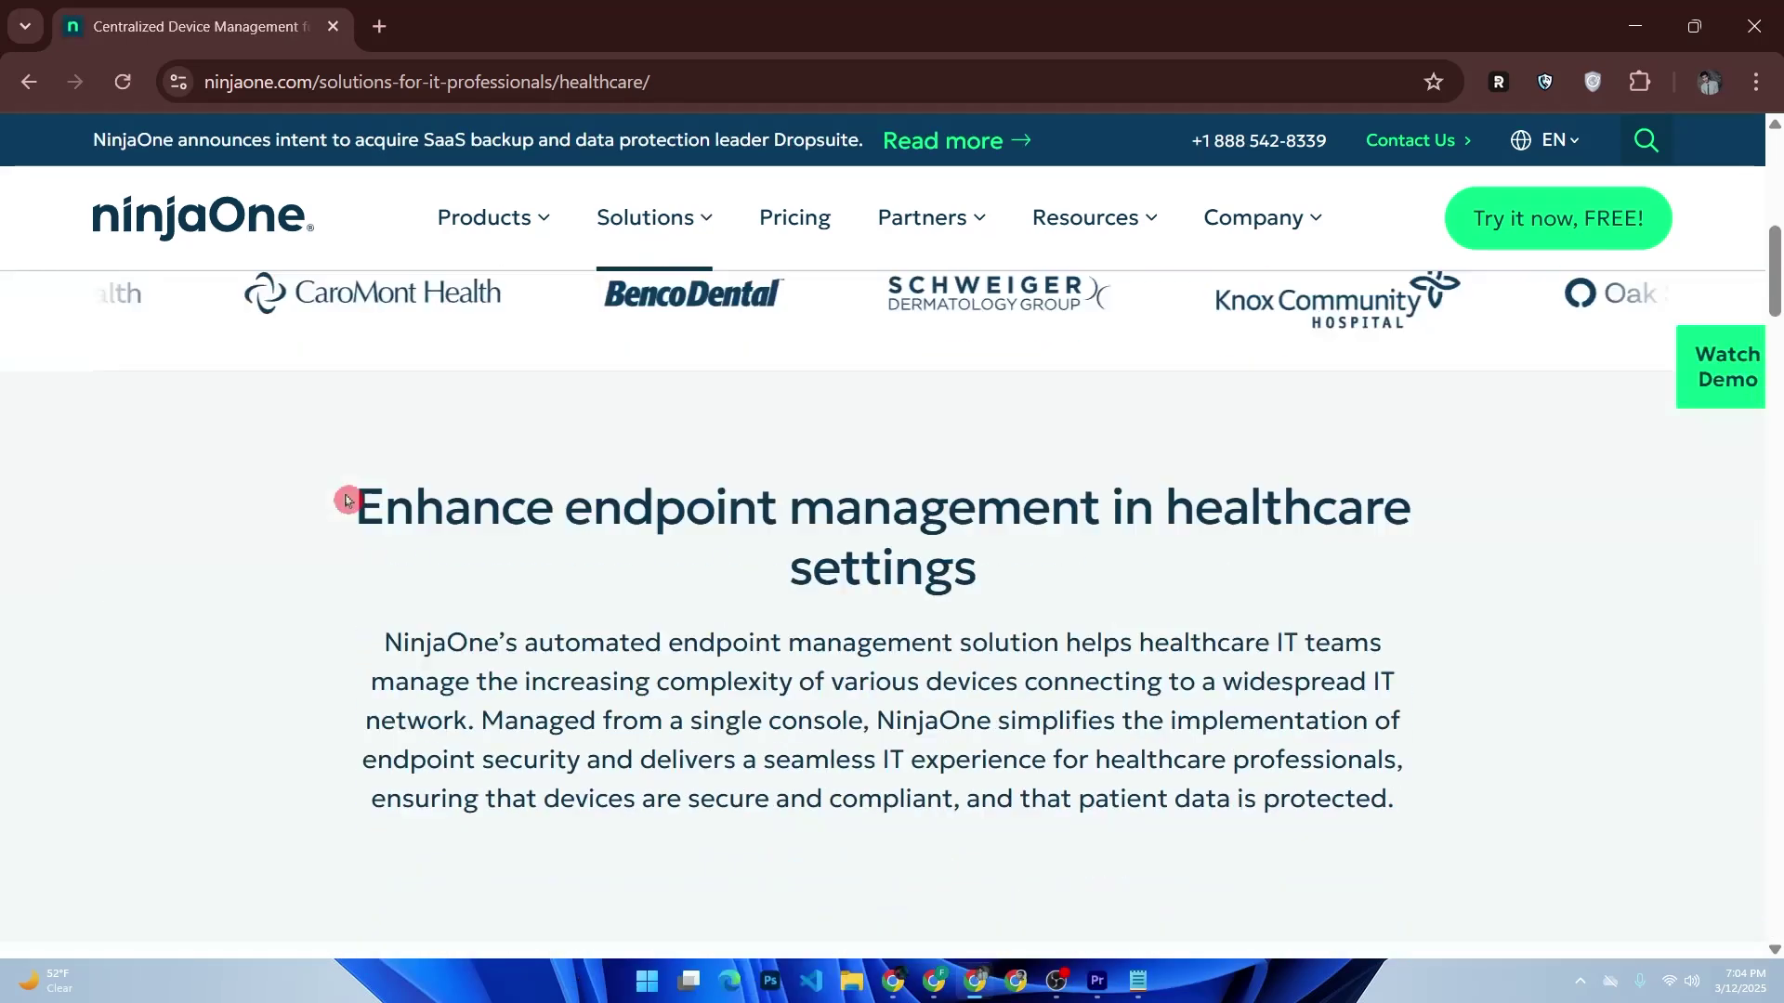
scroll(347, 501, down, 4)
scroll(348, 499, down, 3)
scroll(348, 500, down, 2)
scroll(348, 501, down, 3)
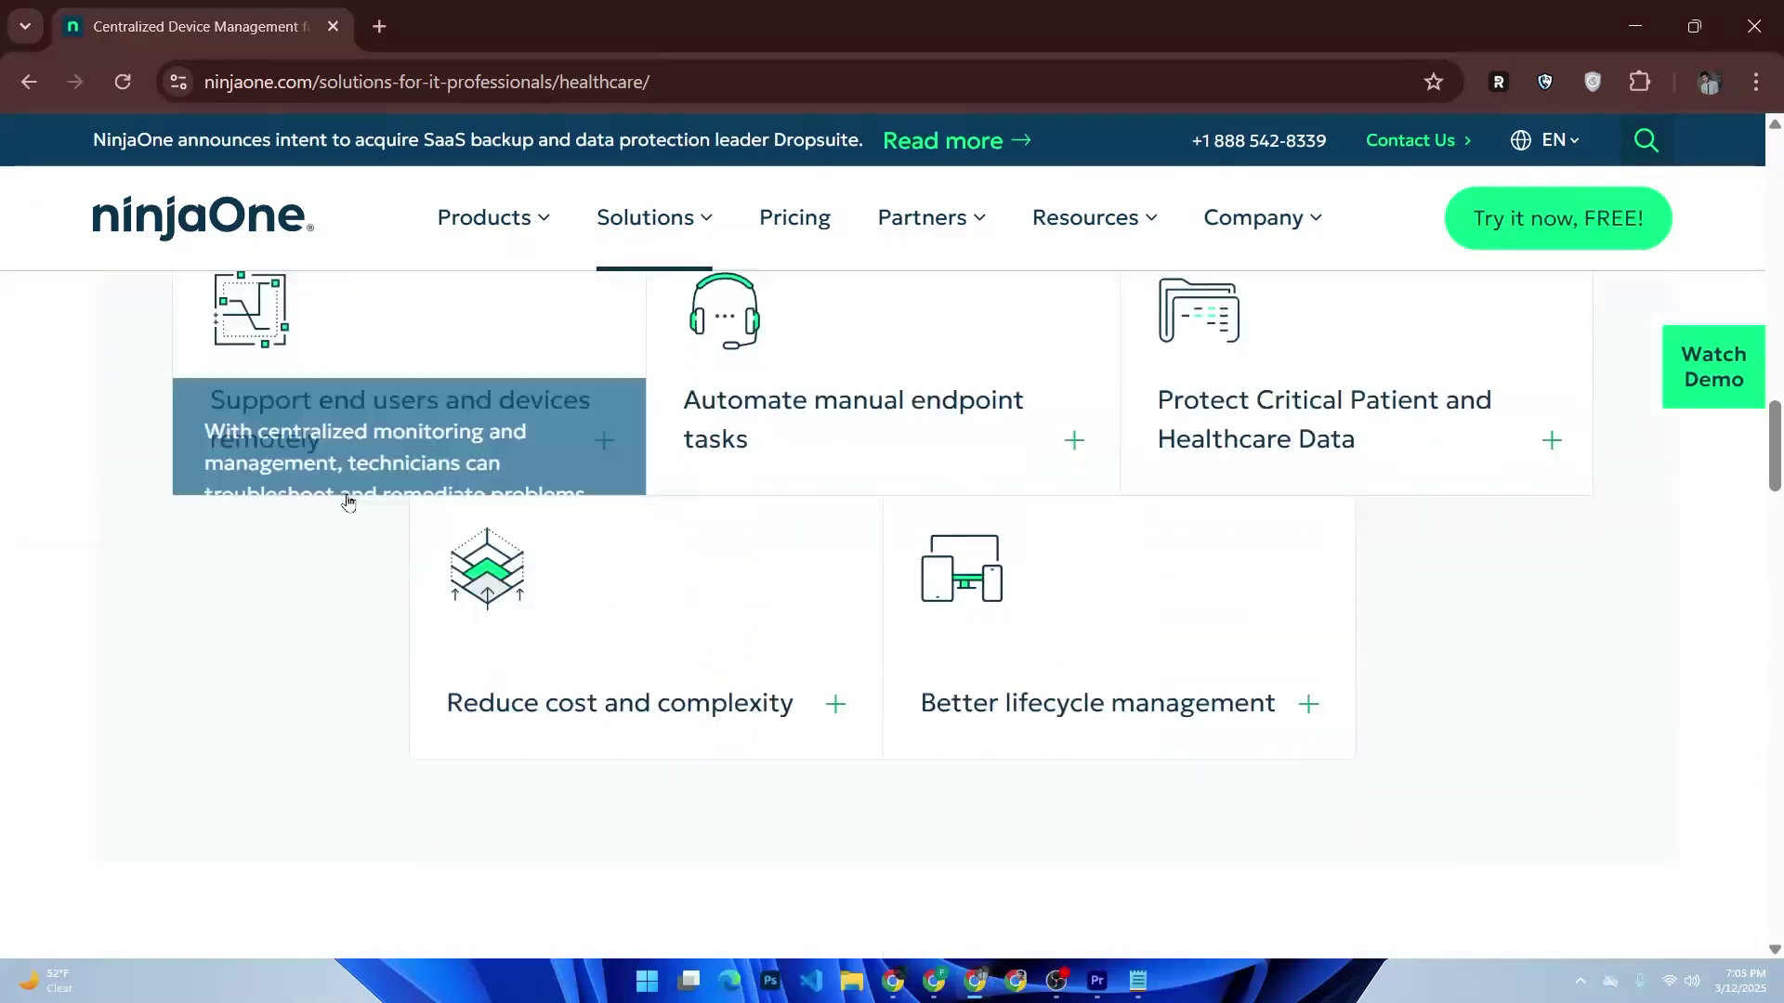
scroll(346, 500, down, 4)
scroll(346, 500, down, 3)
scroll(348, 500, down, 3)
scroll(347, 501, down, 3)
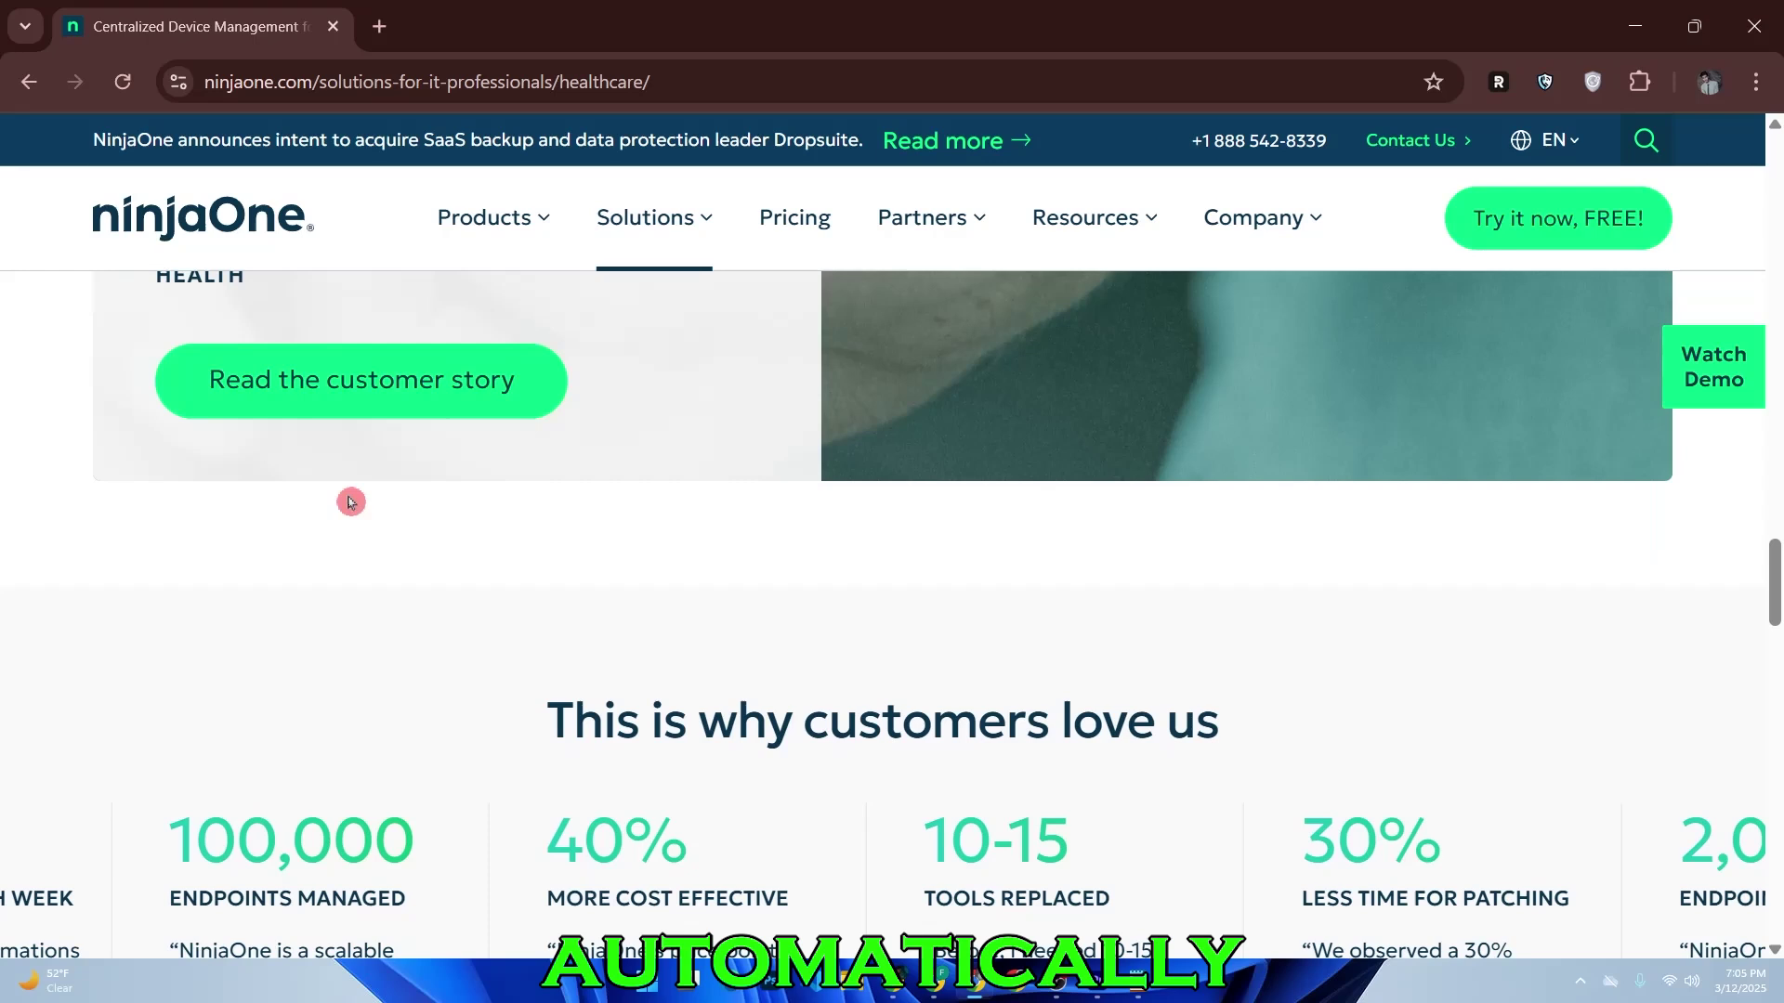
scroll(350, 502, down, 4)
scroll(350, 502, down, 4)
scroll(350, 503, down, 2)
scroll(350, 502, down, 4)
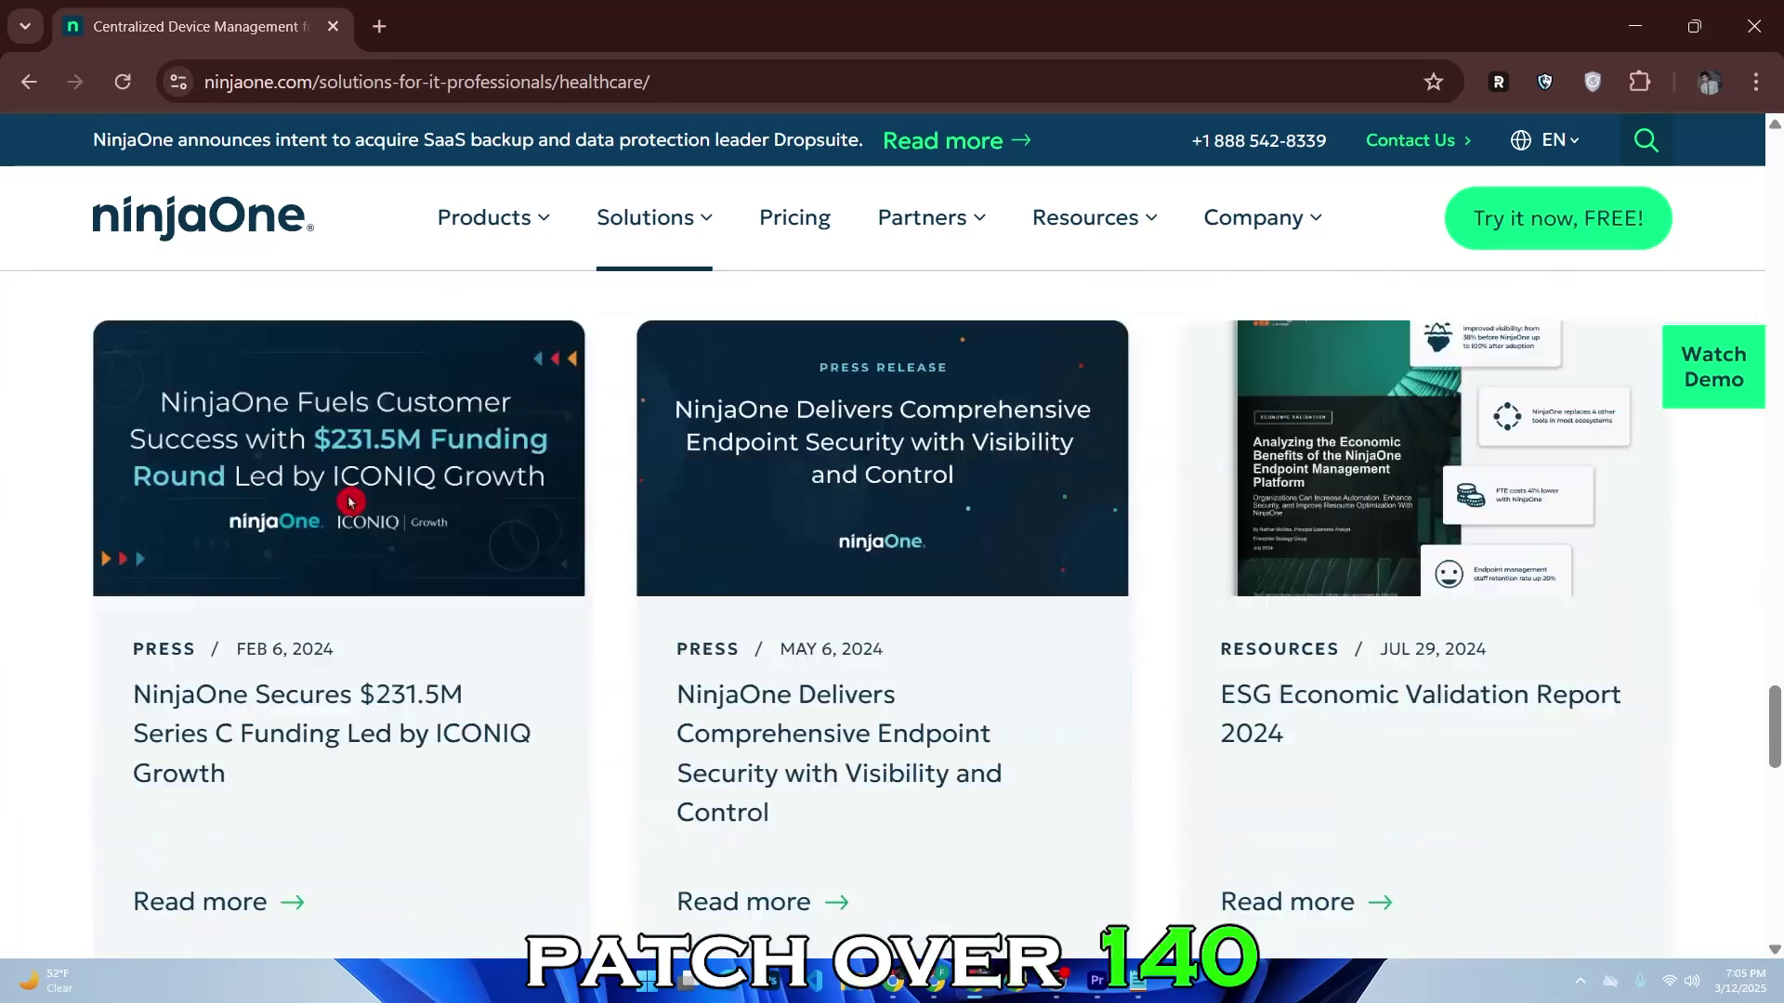
scroll(350, 501, down, 3)
scroll(350, 502, down, 3)
scroll(350, 502, down, 5)
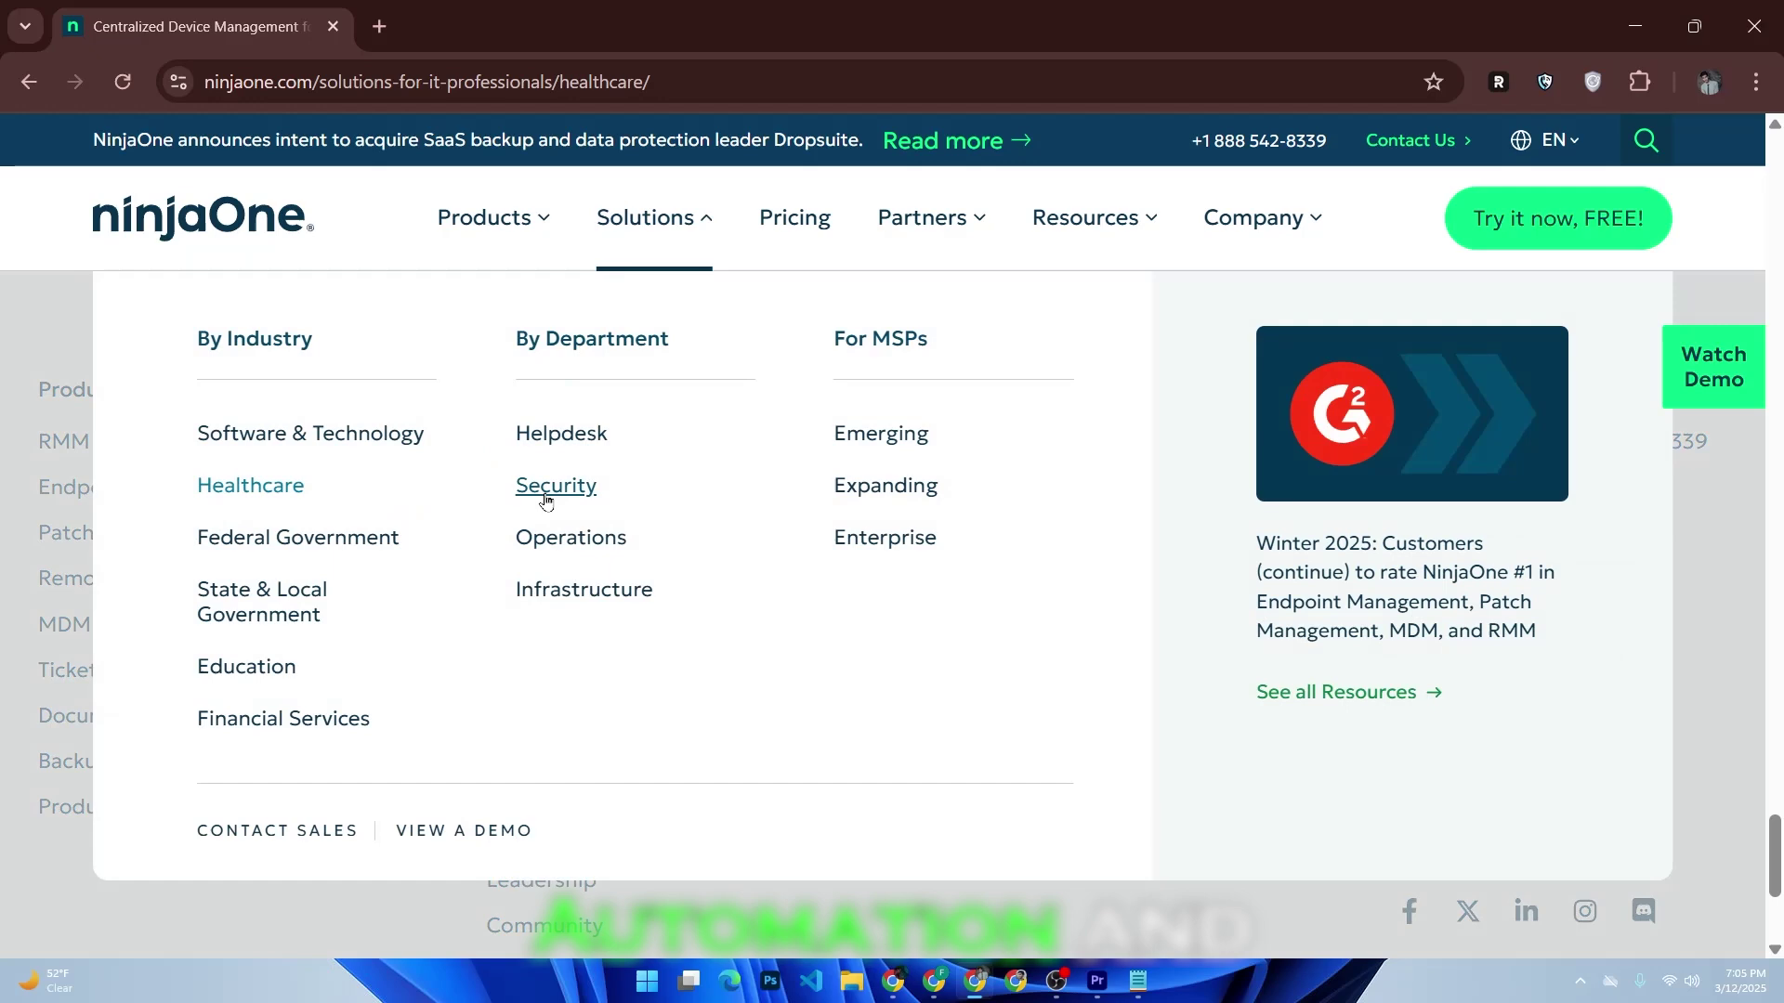
Step: Open the Security page under By Department in the Solutions menu
click(550, 494)
scroll(549, 495, down, 3)
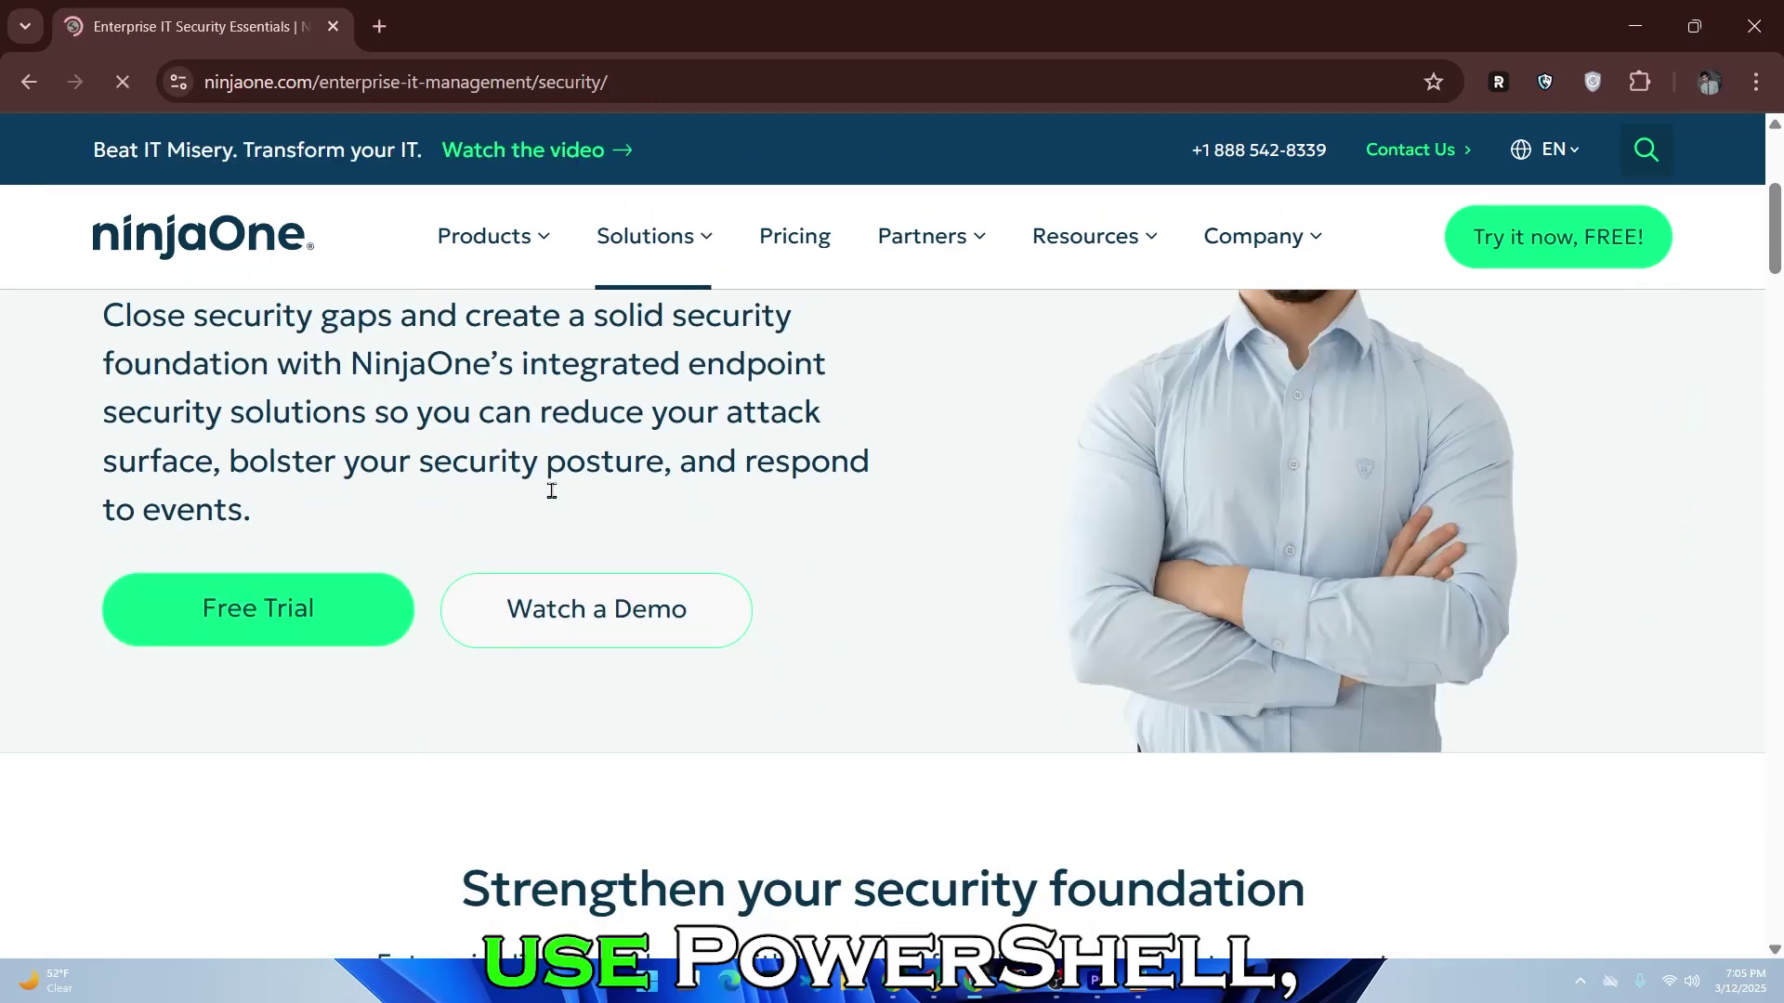
scroll(550, 494, up, 3)
scroll(549, 493, down, 4)
scroll(549, 492, down, 4)
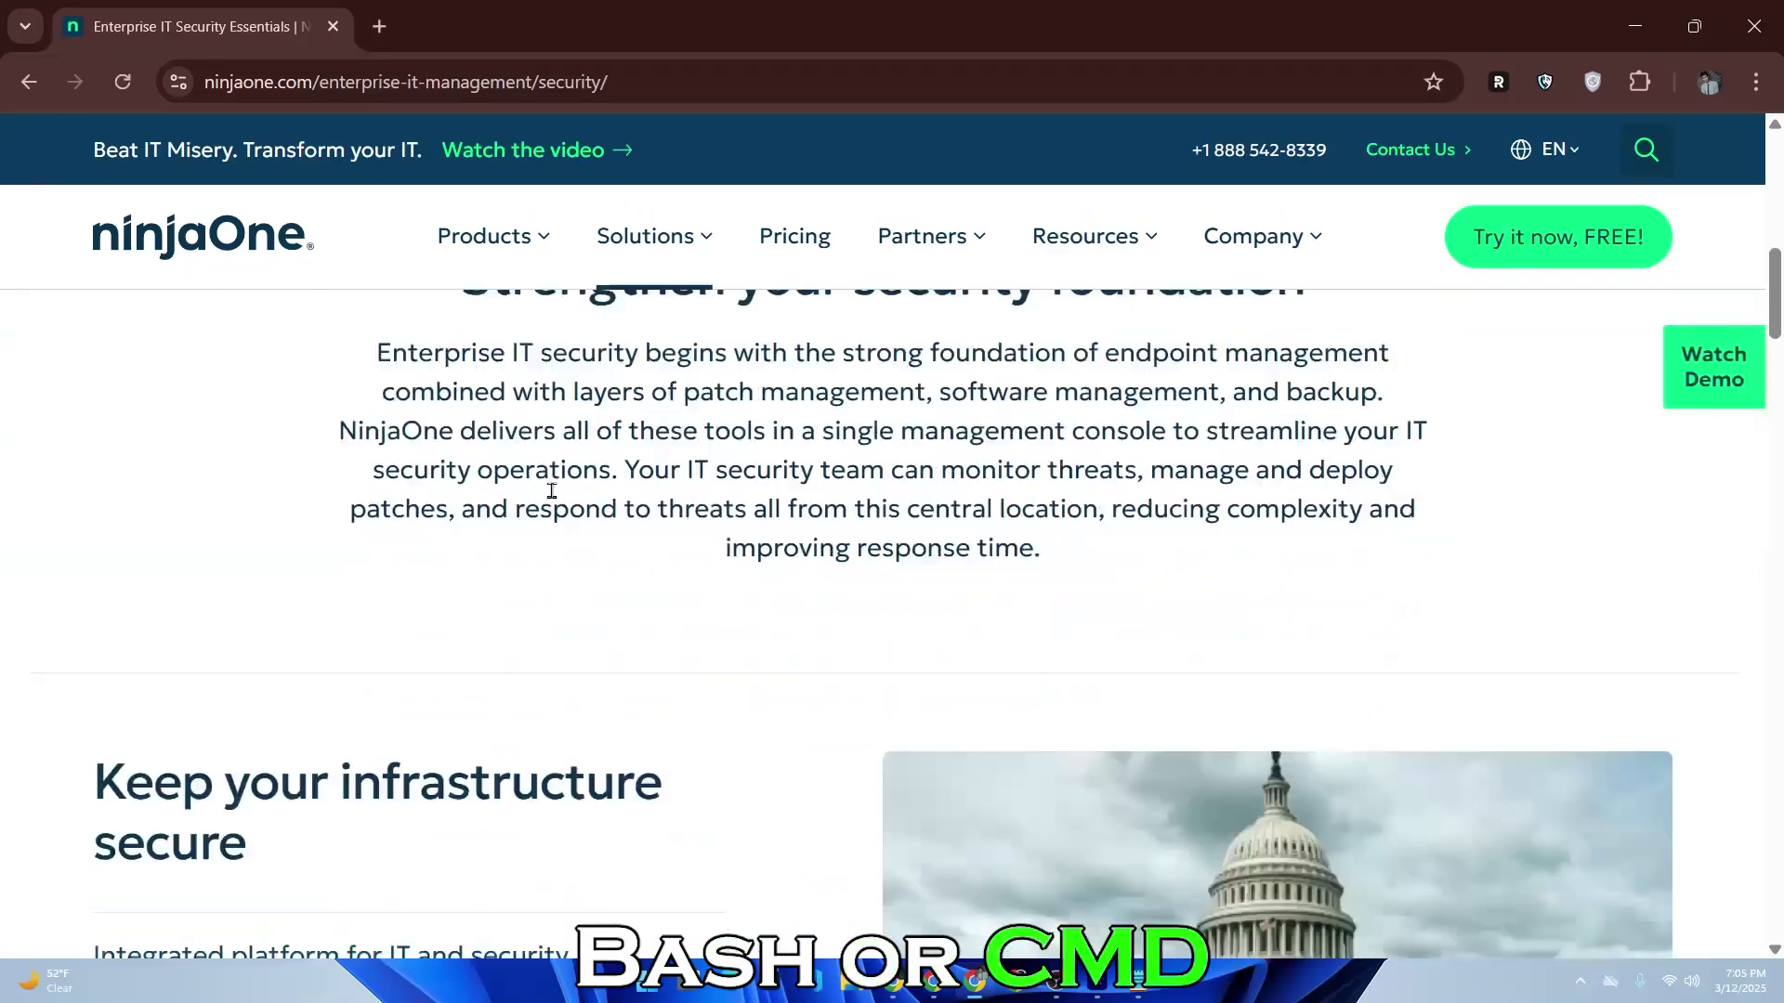
scroll(549, 491, down, 3)
scroll(550, 492, down, 2)
scroll(552, 495, down, 5)
scroll(552, 495, down, 2)
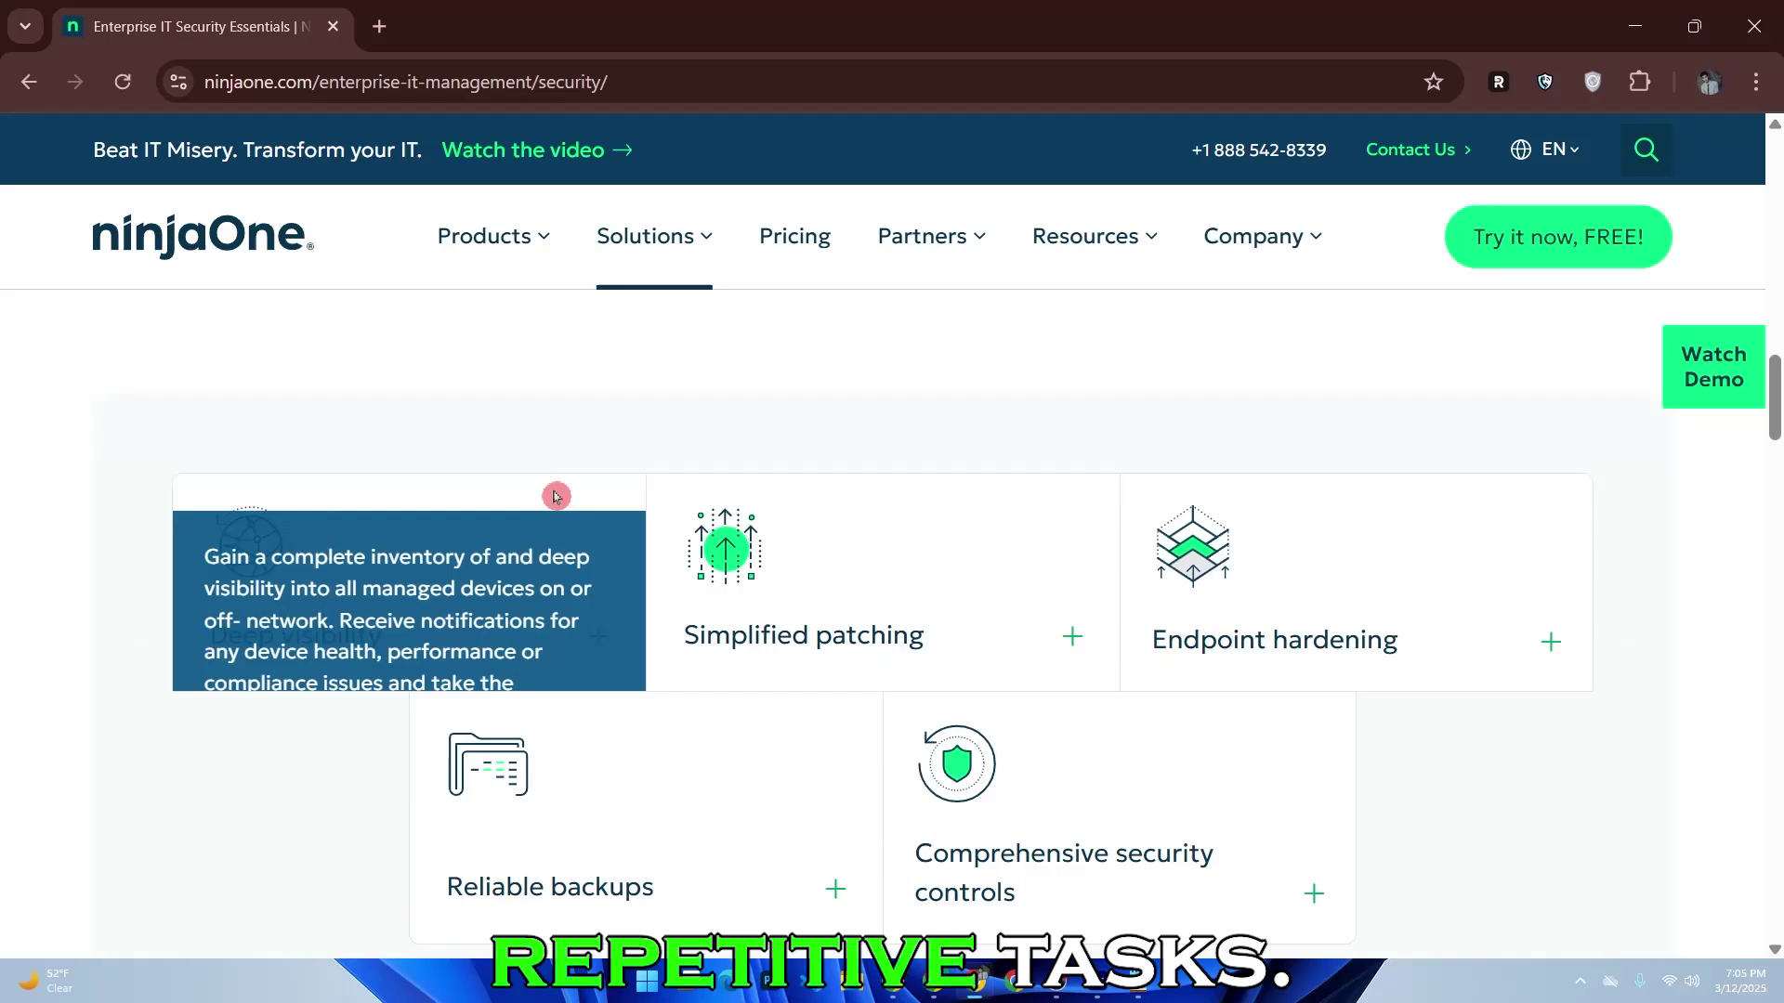
scroll(971, 543, down, 5)
scroll(948, 543, down, 4)
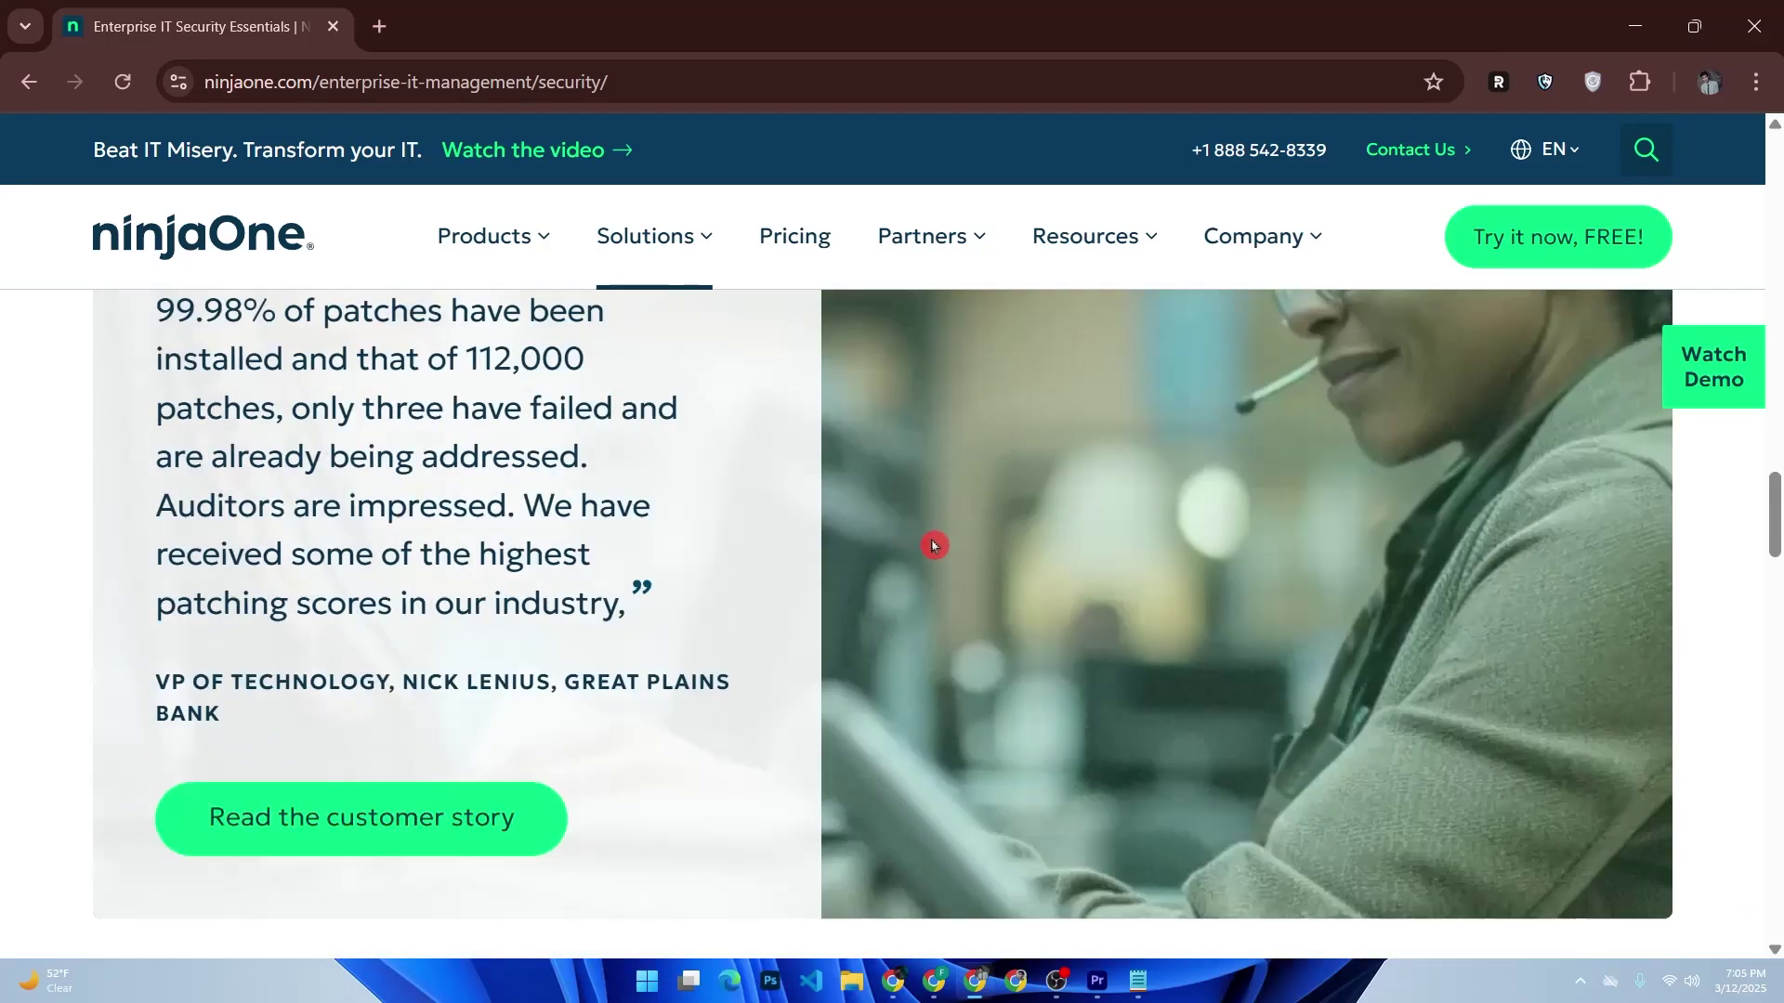
scroll(934, 547, down, 2)
scroll(928, 547, down, 3)
scroll(928, 547, down, 4)
scroll(929, 548, down, 5)
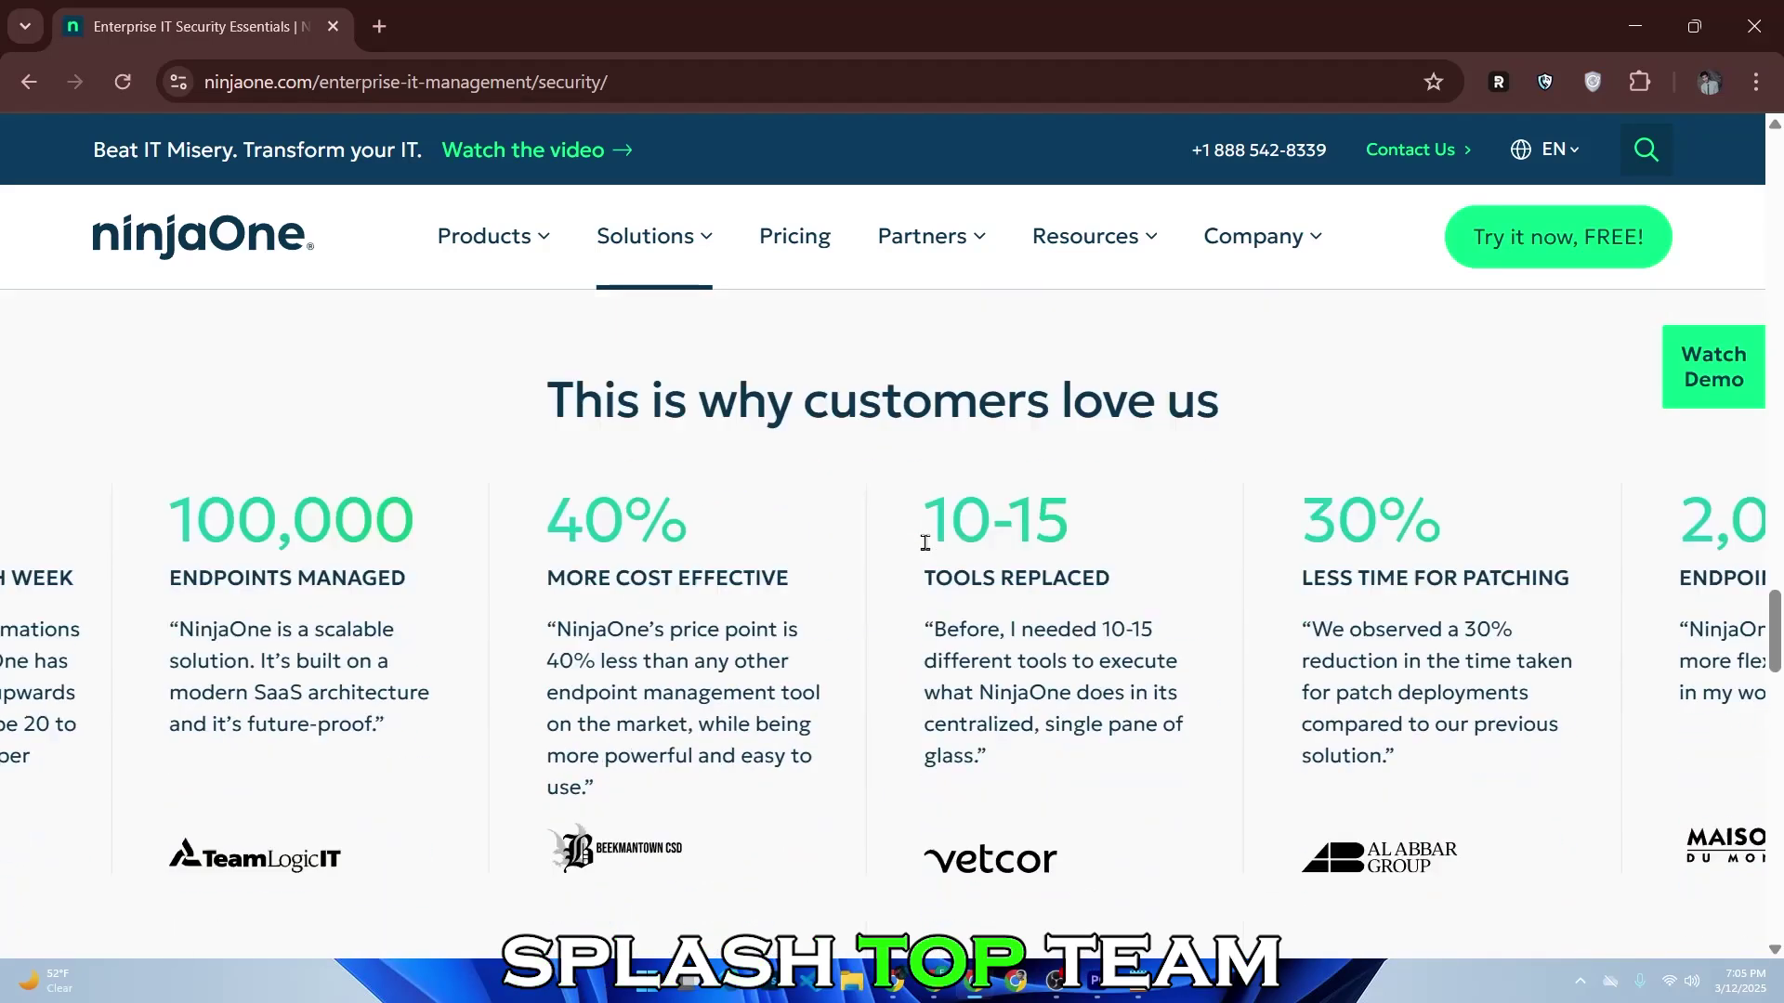
scroll(928, 547, down, 1)
scroll(929, 548, down, 3)
scroll(928, 548, down, 4)
scroll(928, 547, down, 3)
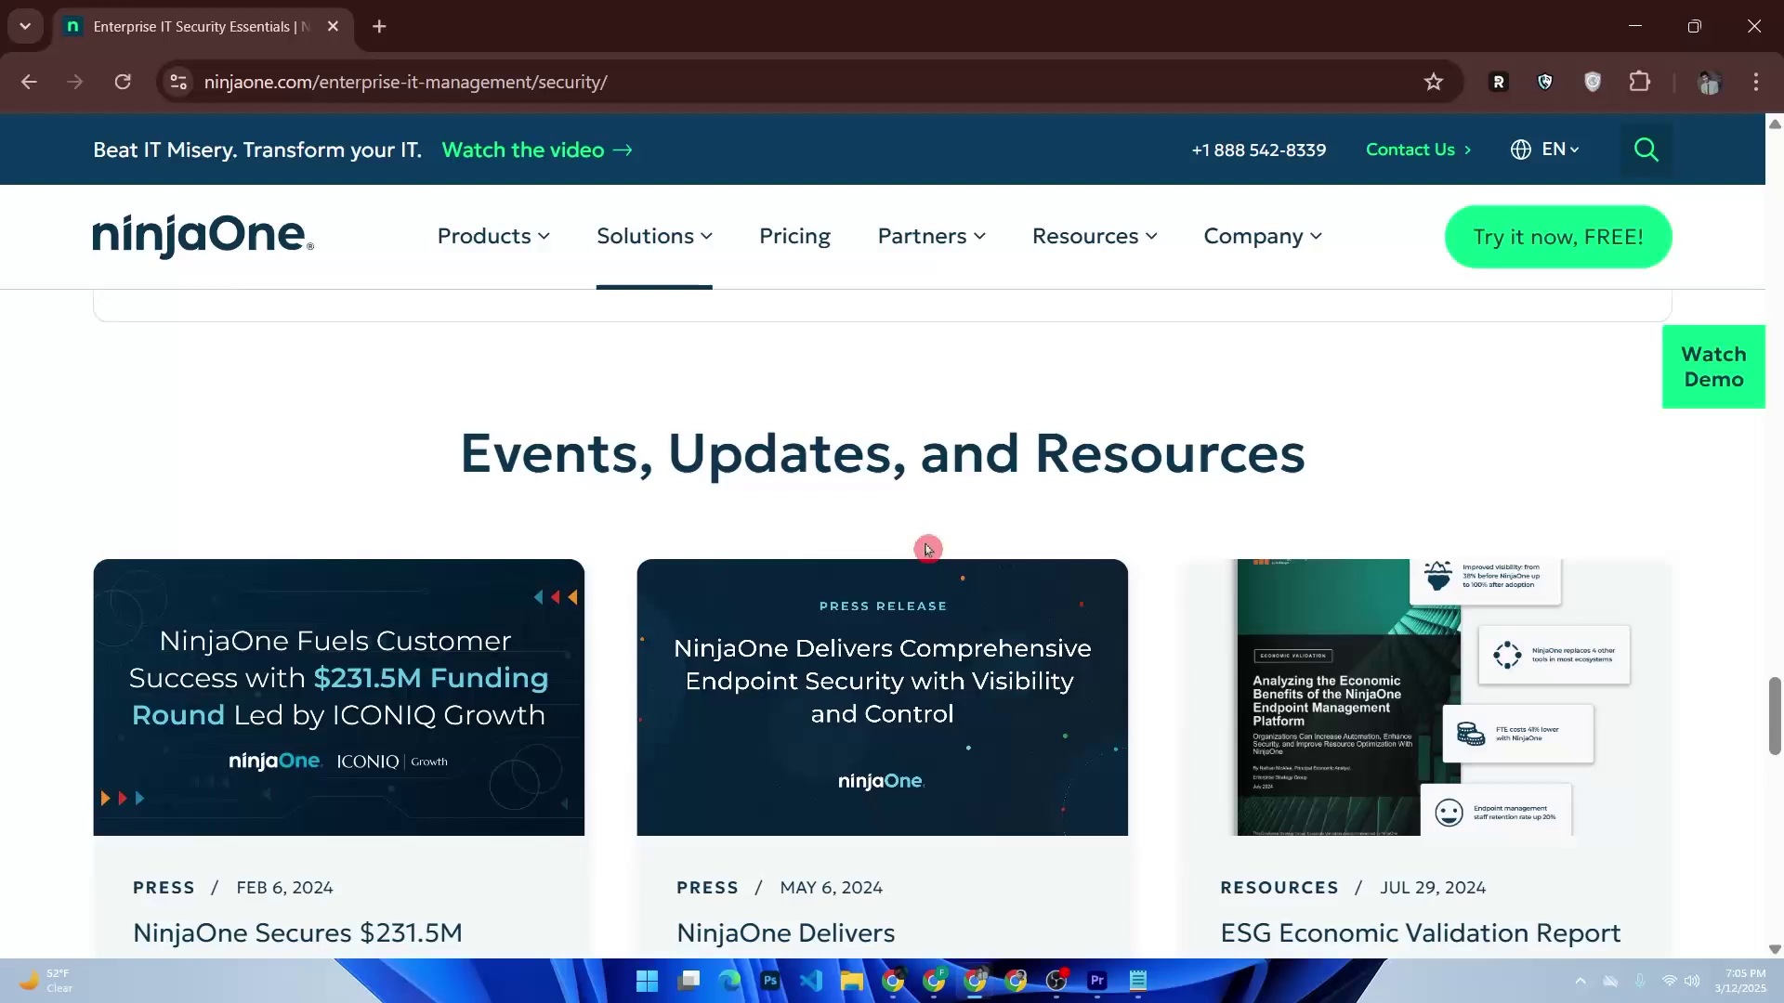
scroll(928, 548, down, 2)
scroll(927, 551, down, 3)
scroll(925, 552, down, 4)
scroll(925, 551, down, 3)
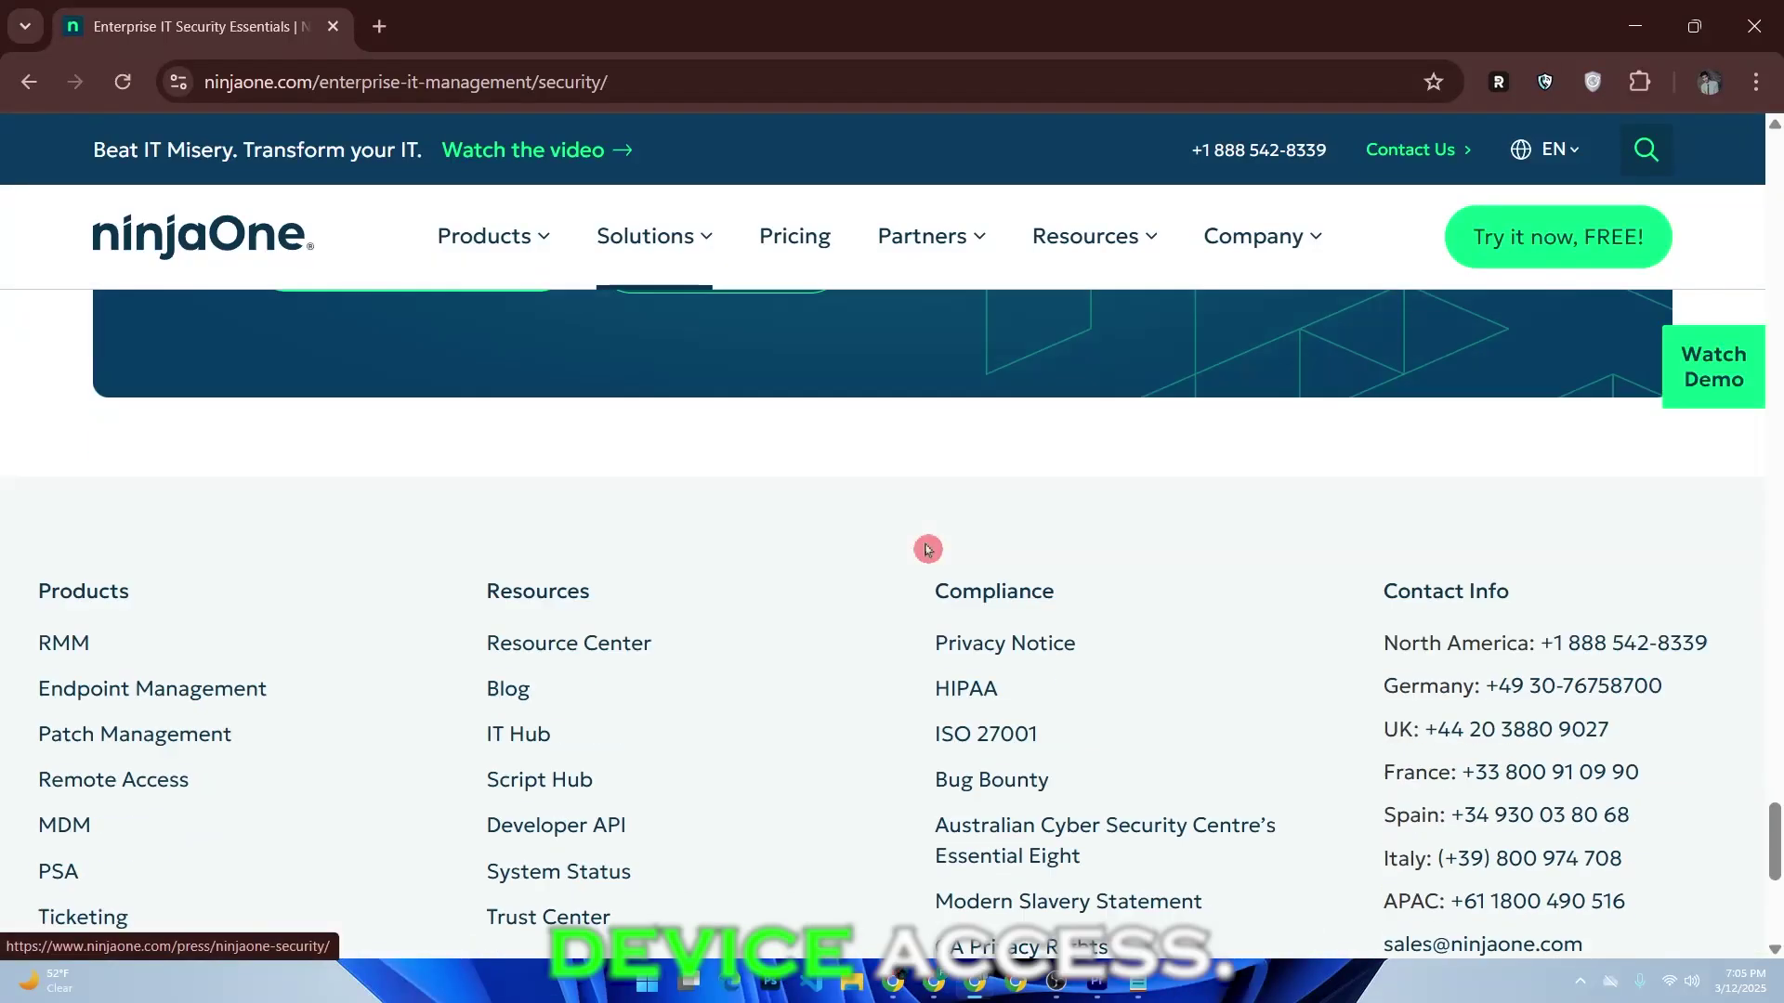
scroll(925, 552, down, 2)
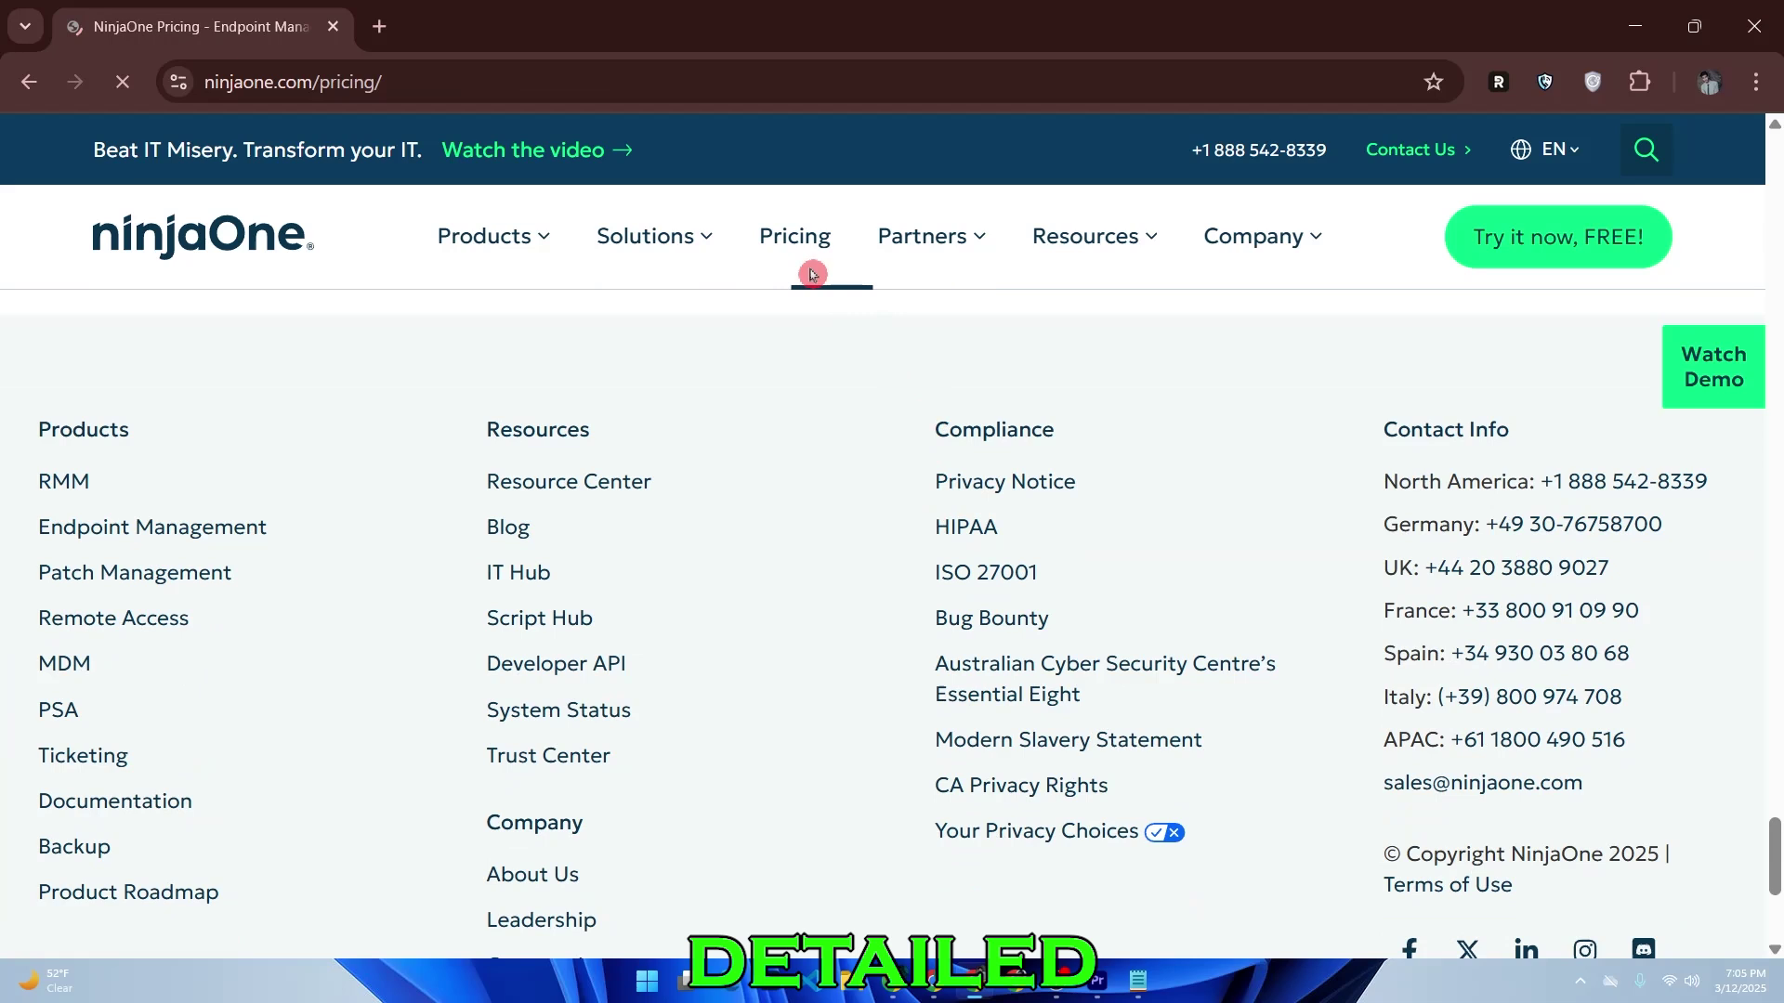
scroll(760, 308, down, 2)
scroll(760, 307, down, 3)
scroll(759, 308, down, 3)
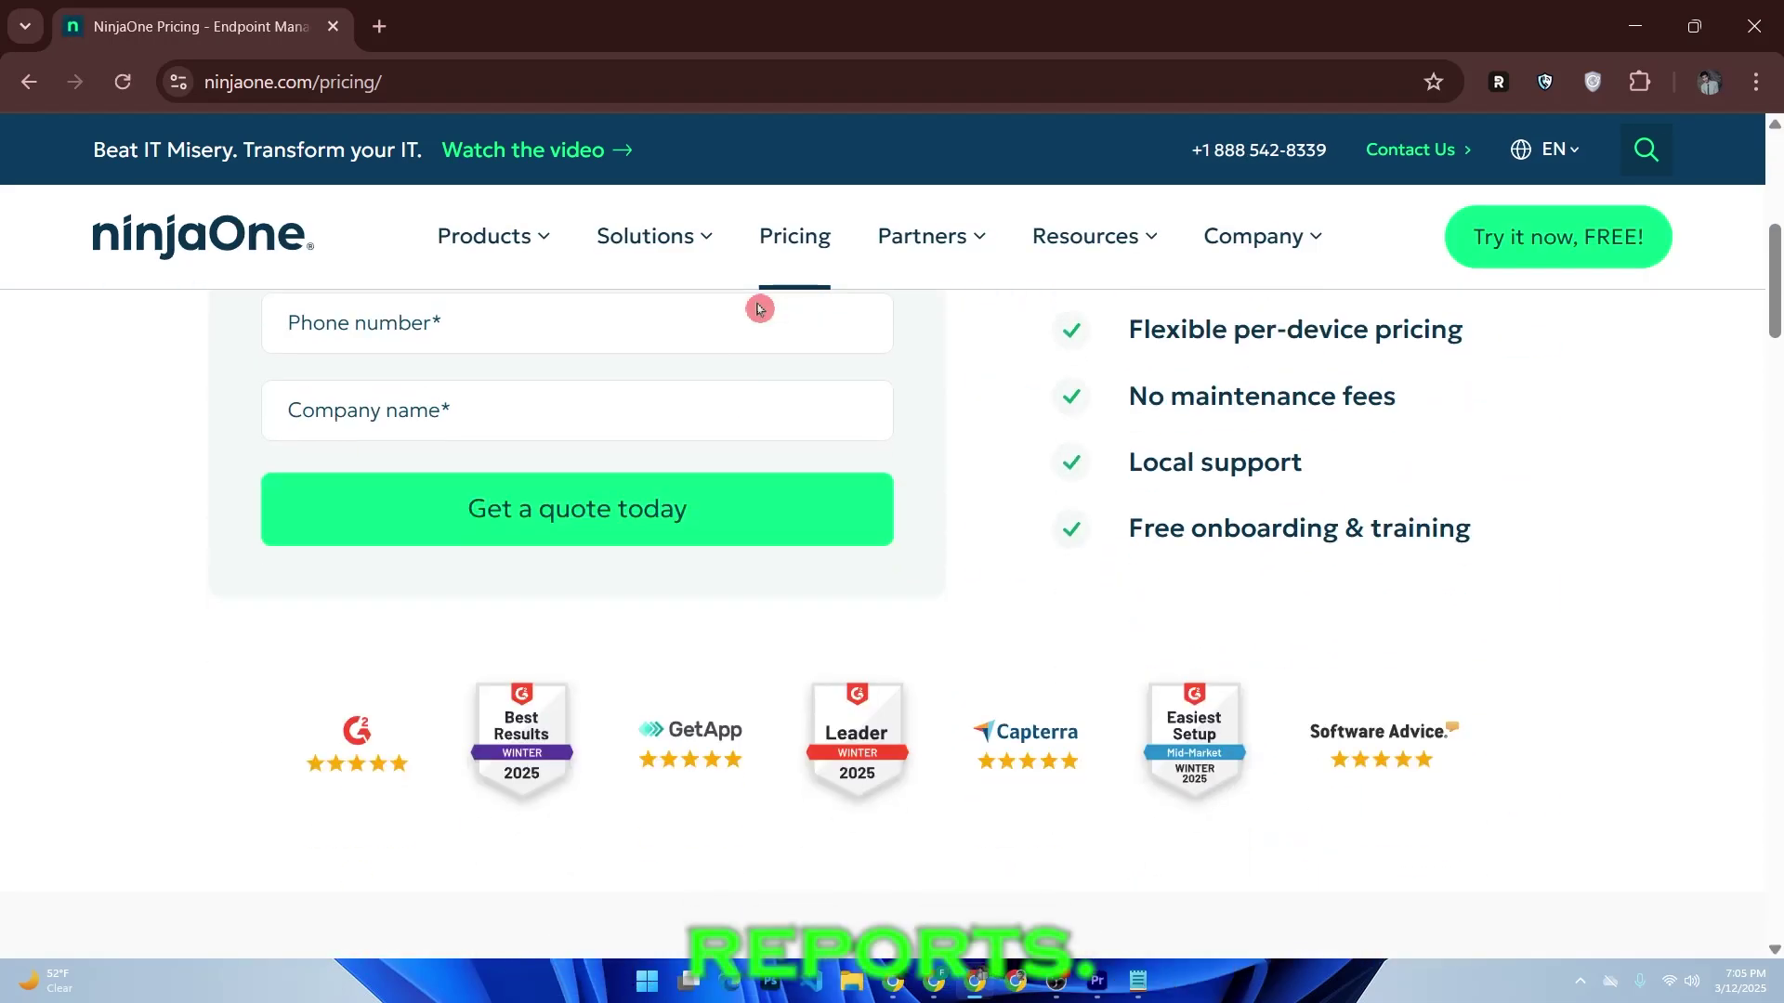
scroll(760, 308, down, 3)
scroll(760, 307, down, 2)
scroll(760, 309, down, 1)
scroll(759, 308, down, 3)
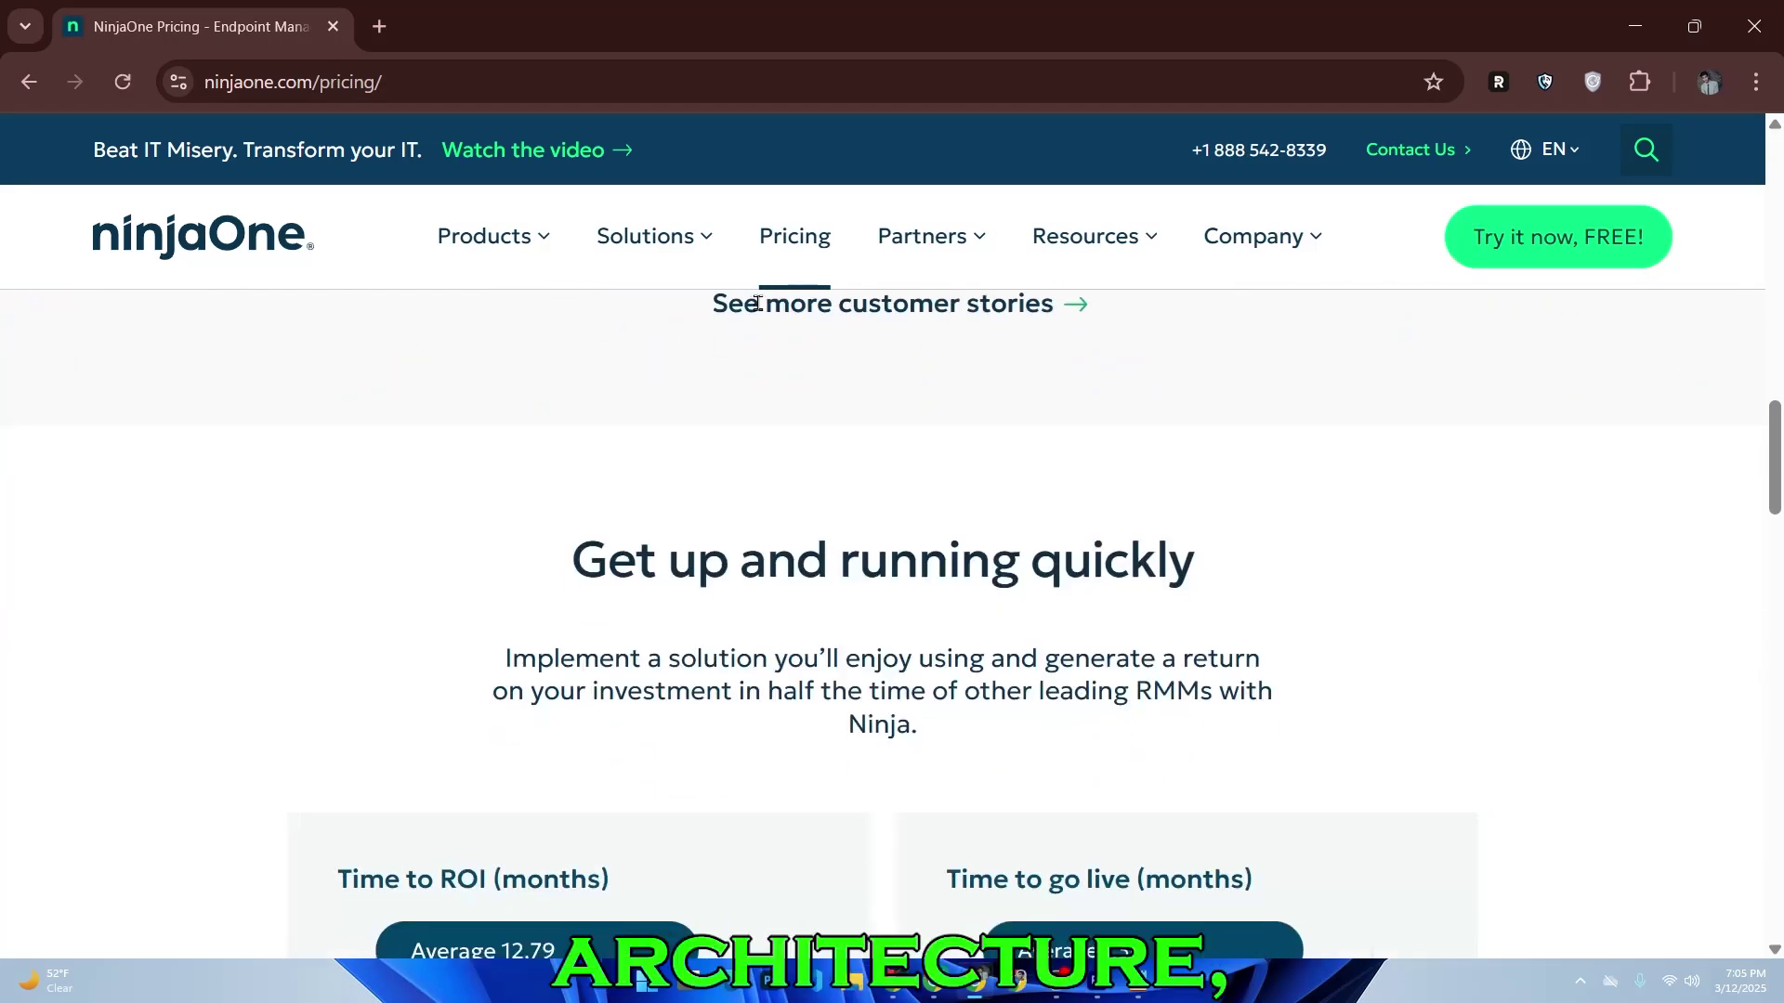
scroll(759, 306, down, 3)
scroll(760, 305, down, 2)
scroll(760, 304, down, 2)
scroll(764, 315, down, 3)
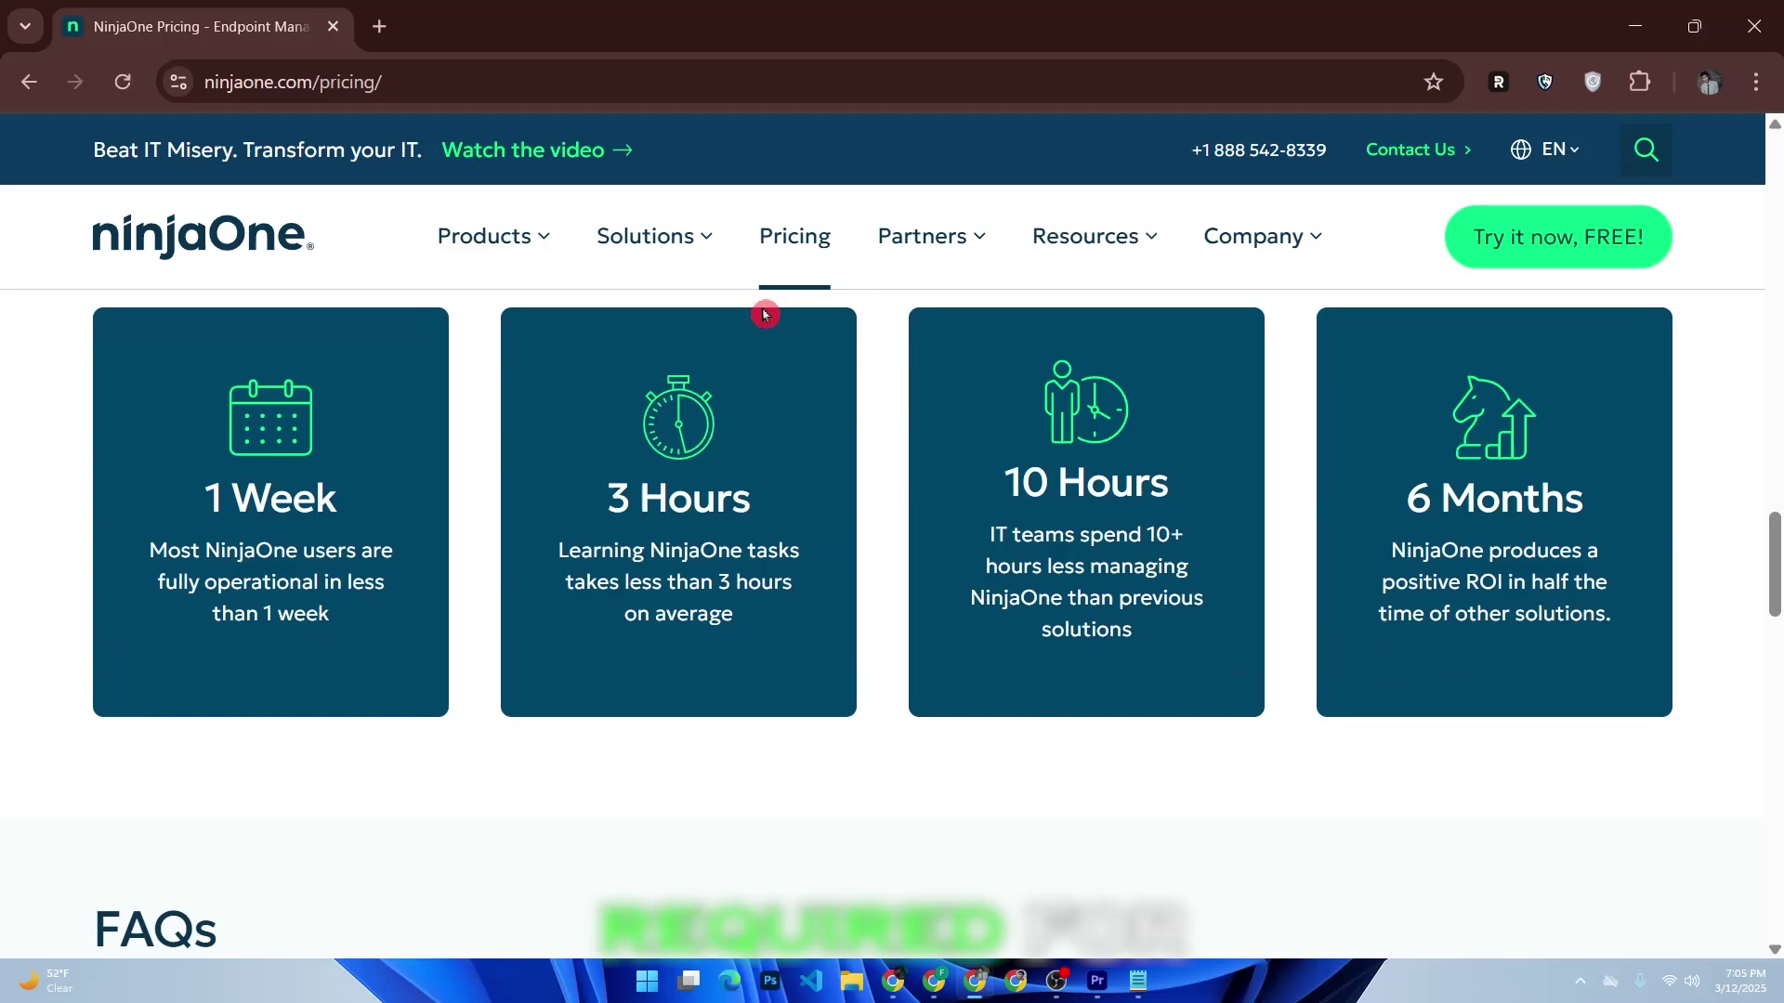
scroll(764, 316, down, 3)
scroll(764, 316, down, 3)
scroll(764, 316, down, 2)
scroll(767, 320, down, 3)
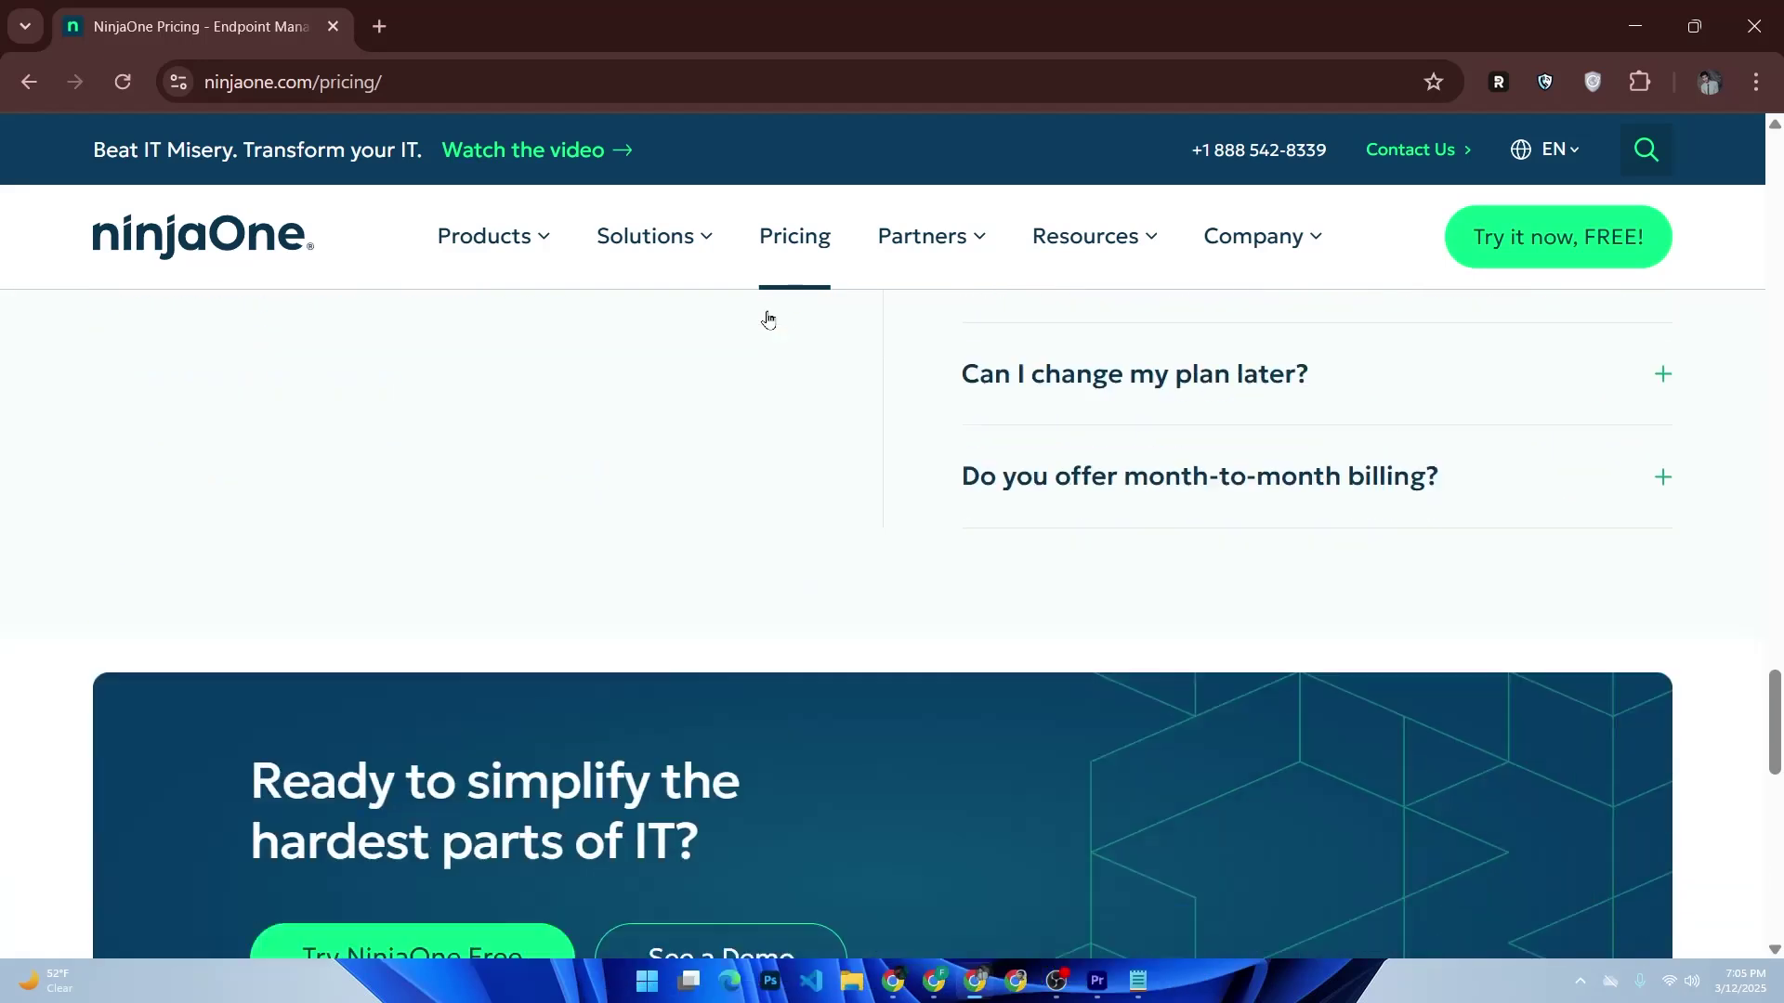
scroll(768, 319, down, 3)
scroll(768, 318, down, 2)
scroll(773, 319, down, 1)
scroll(777, 319, down, 3)
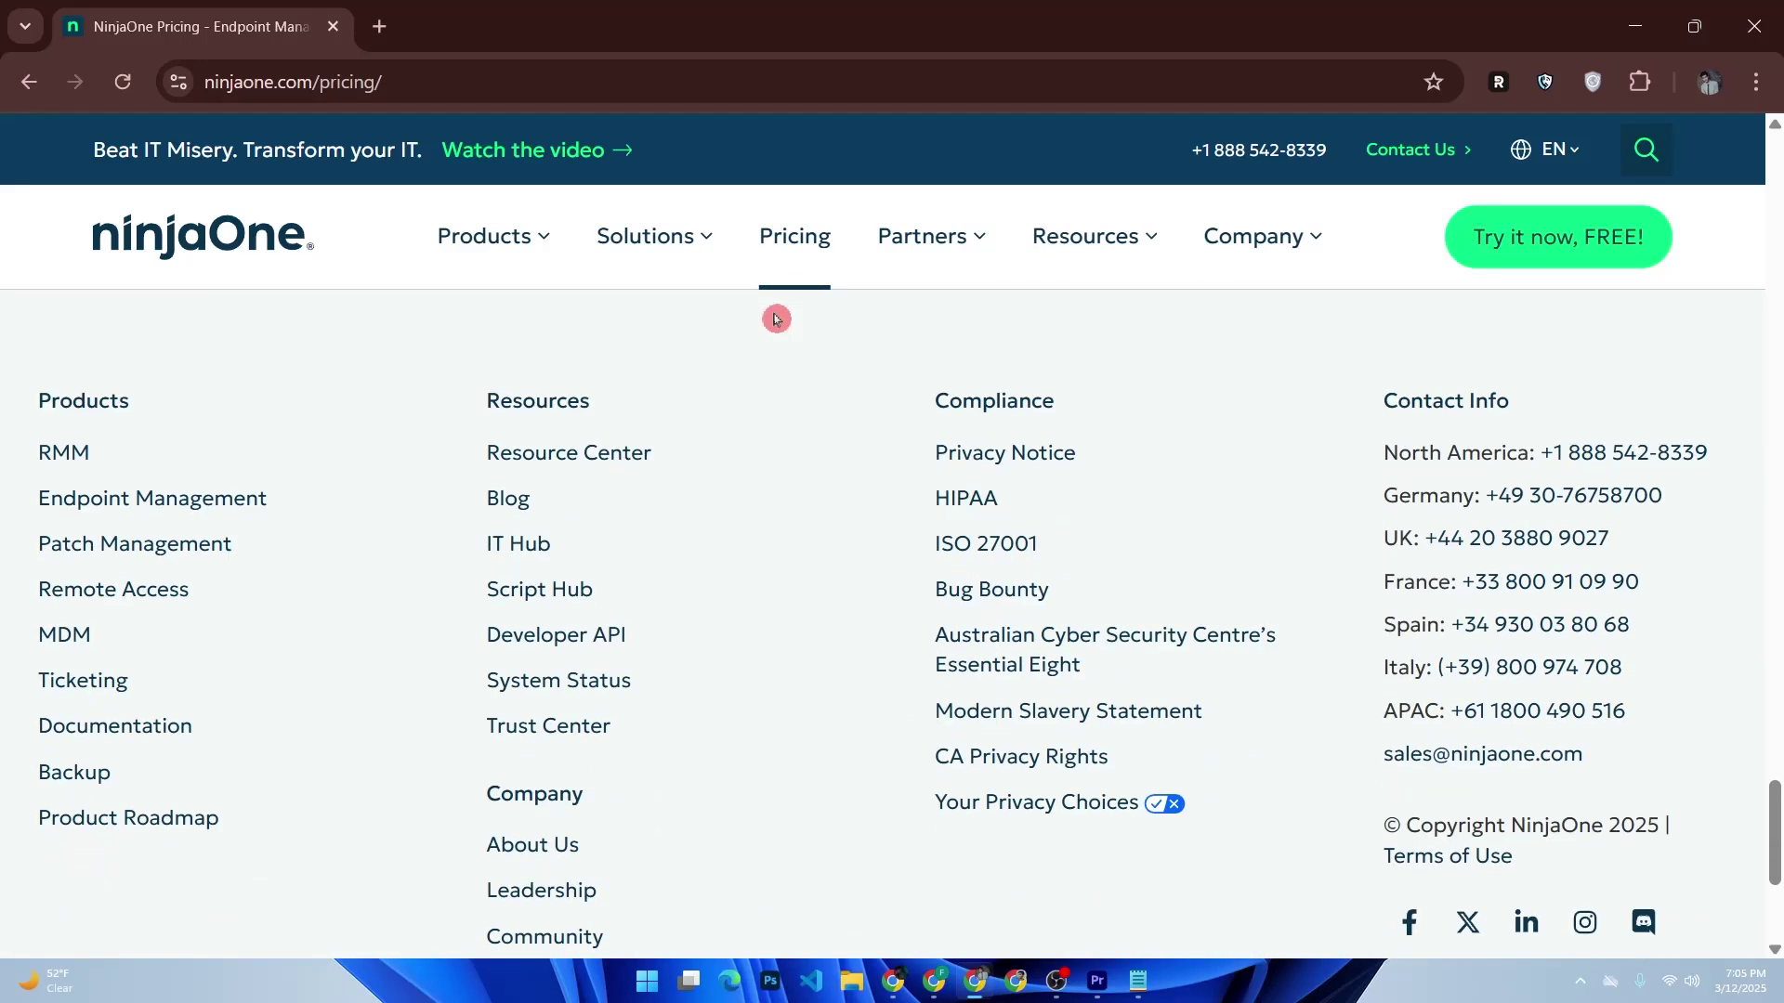
scroll(781, 320, down, 2)
scroll(785, 320, down, 2)
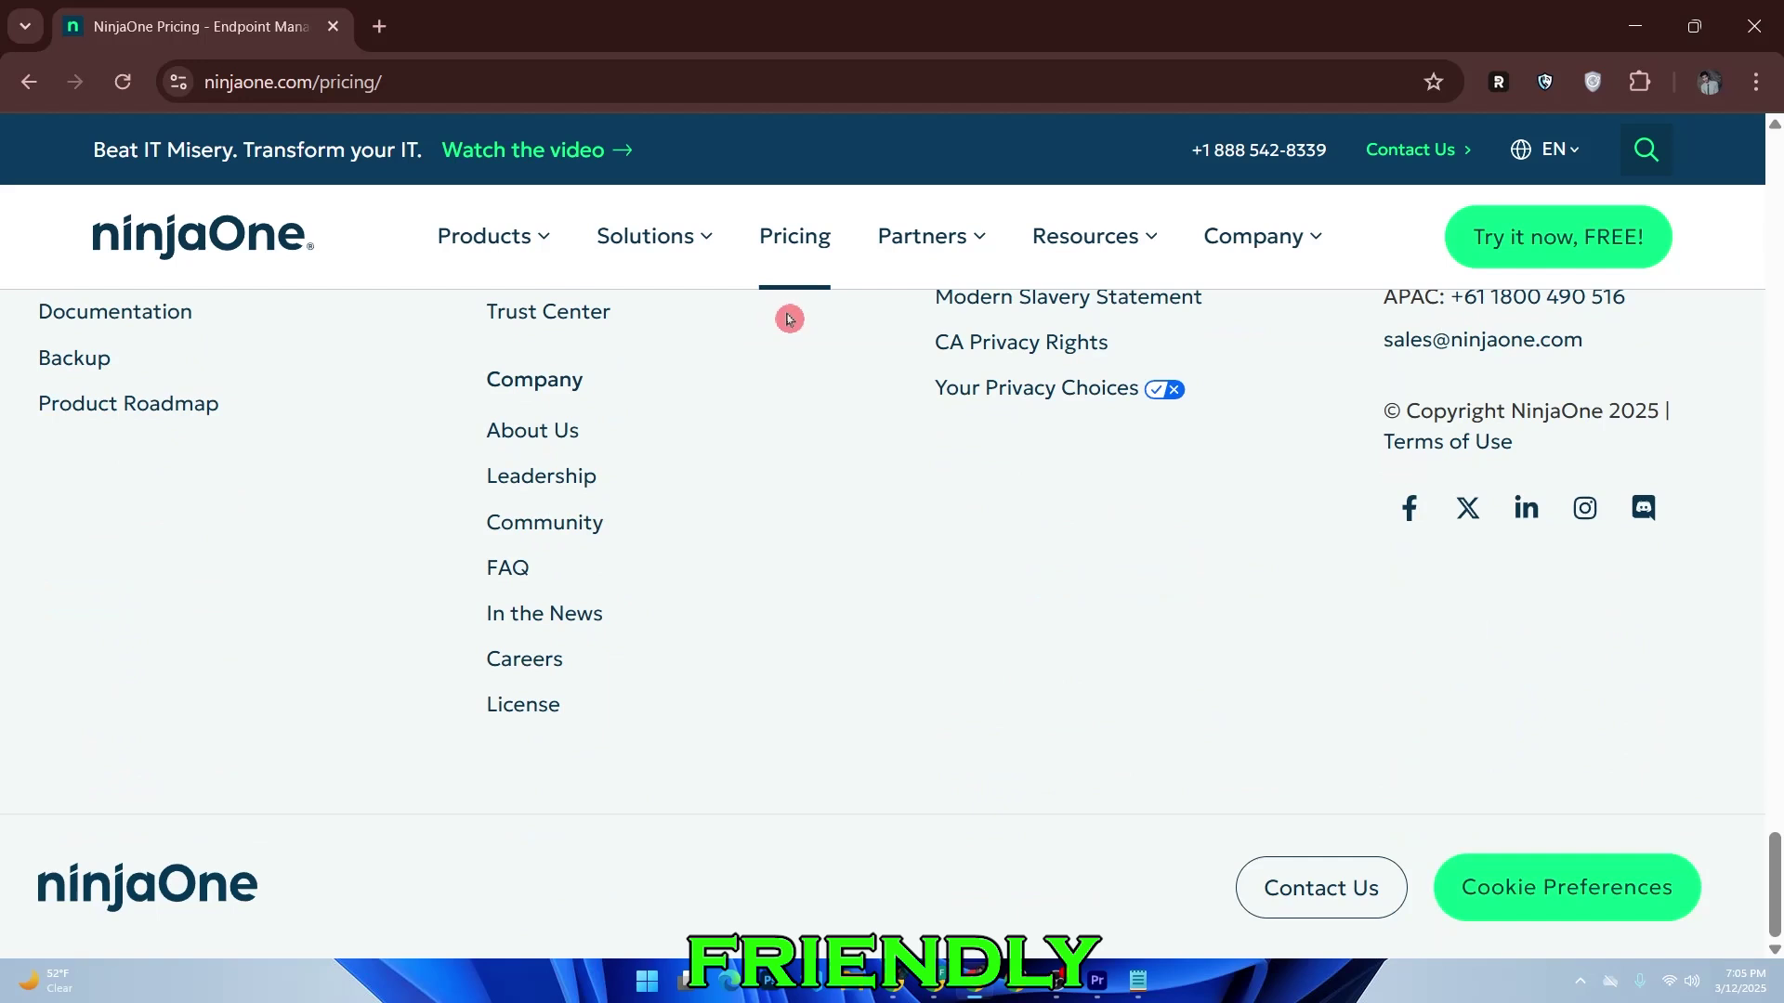
mouse_move(929, 236)
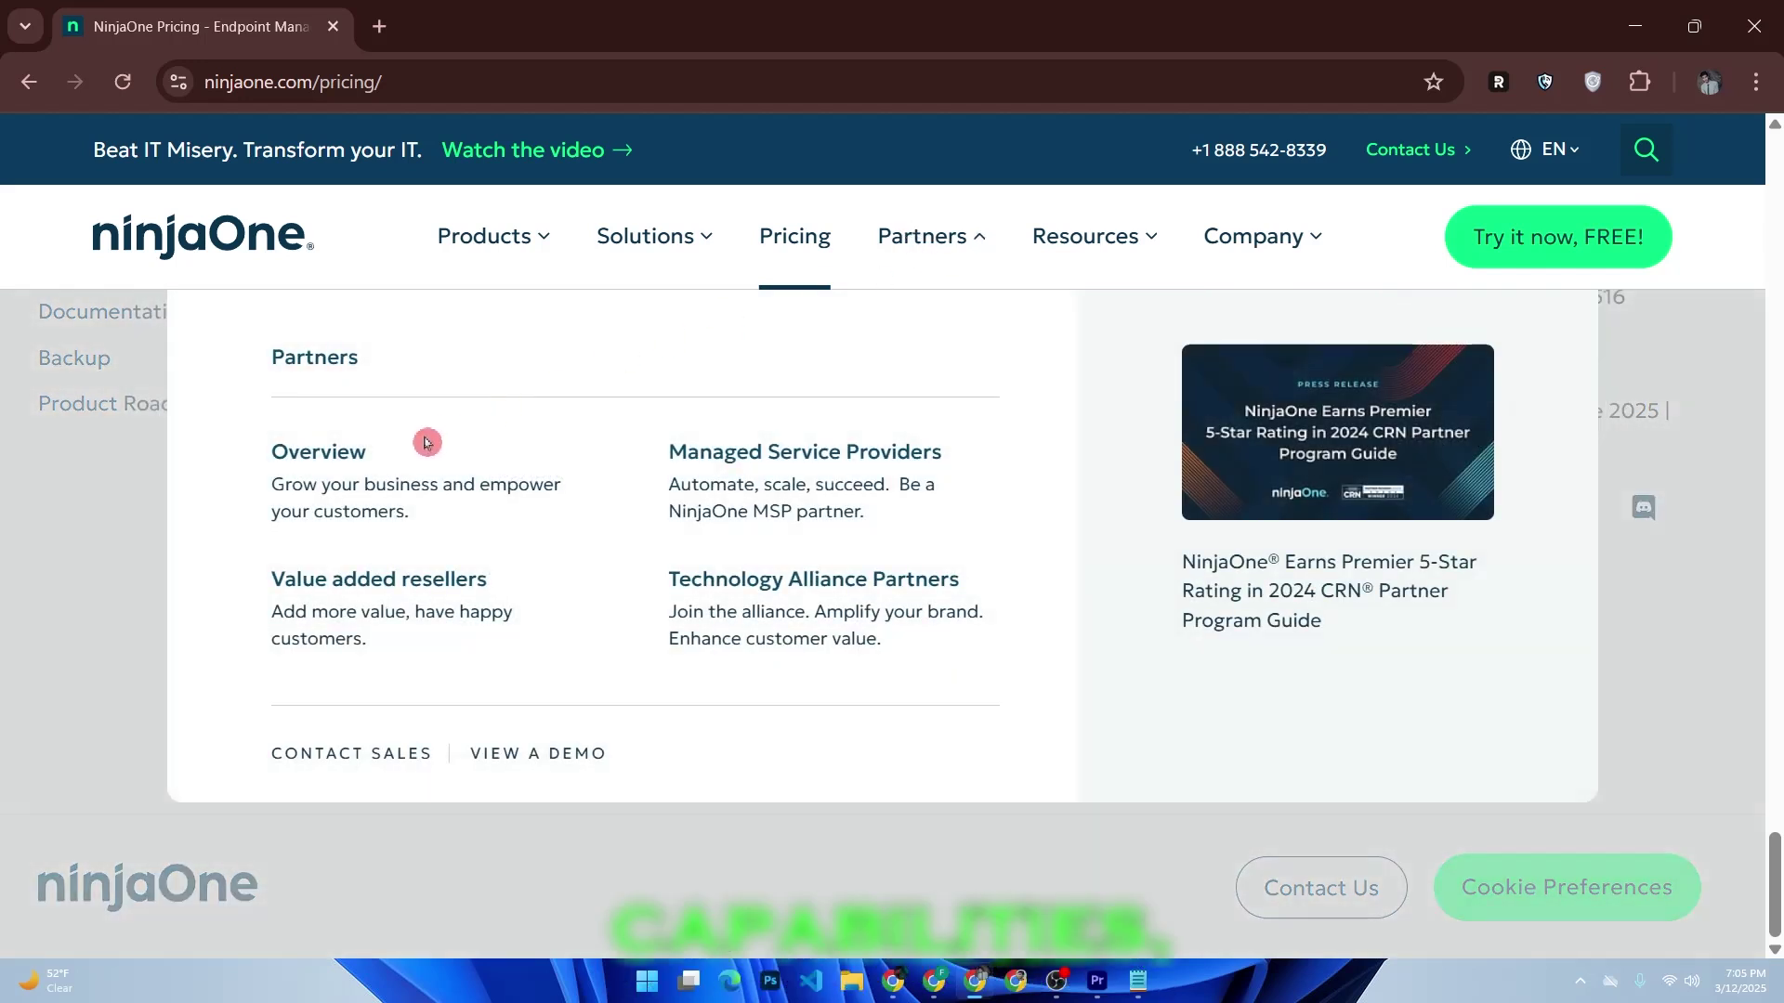
Step: Open the Partner Program overview page from the Partners menu
click(320, 452)
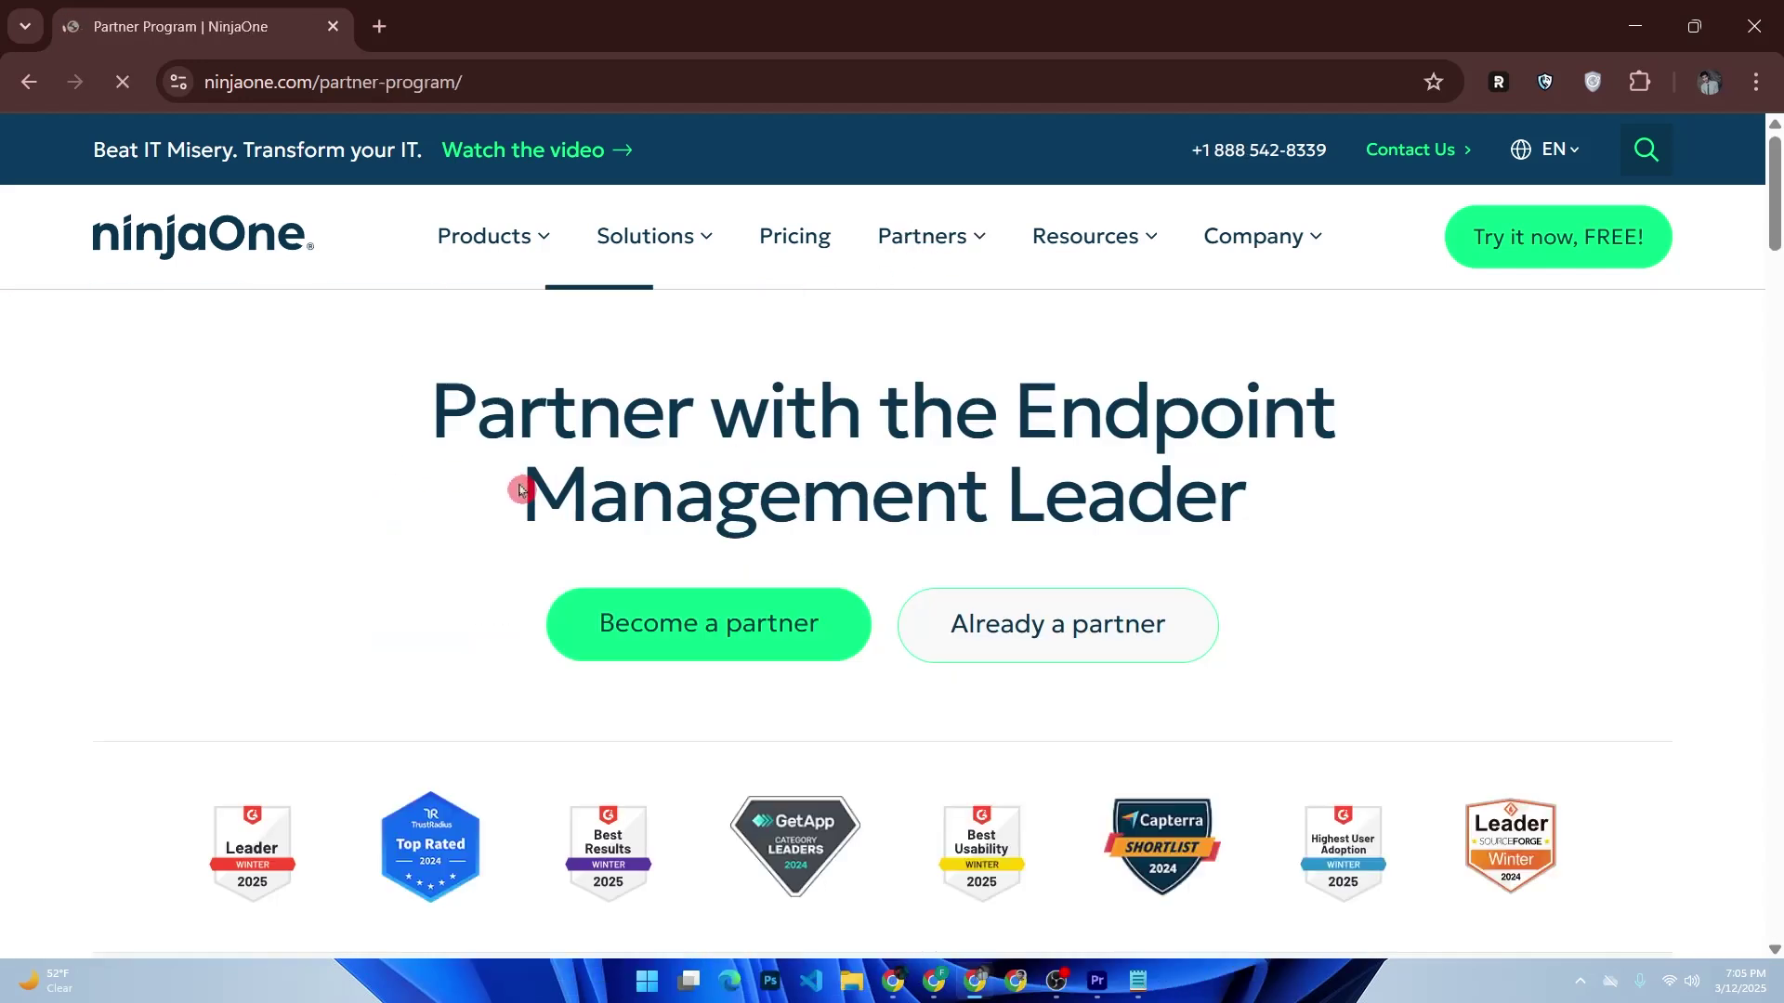
scroll(520, 490, down, 3)
scroll(531, 492, down, 3)
scroll(542, 490, down, 2)
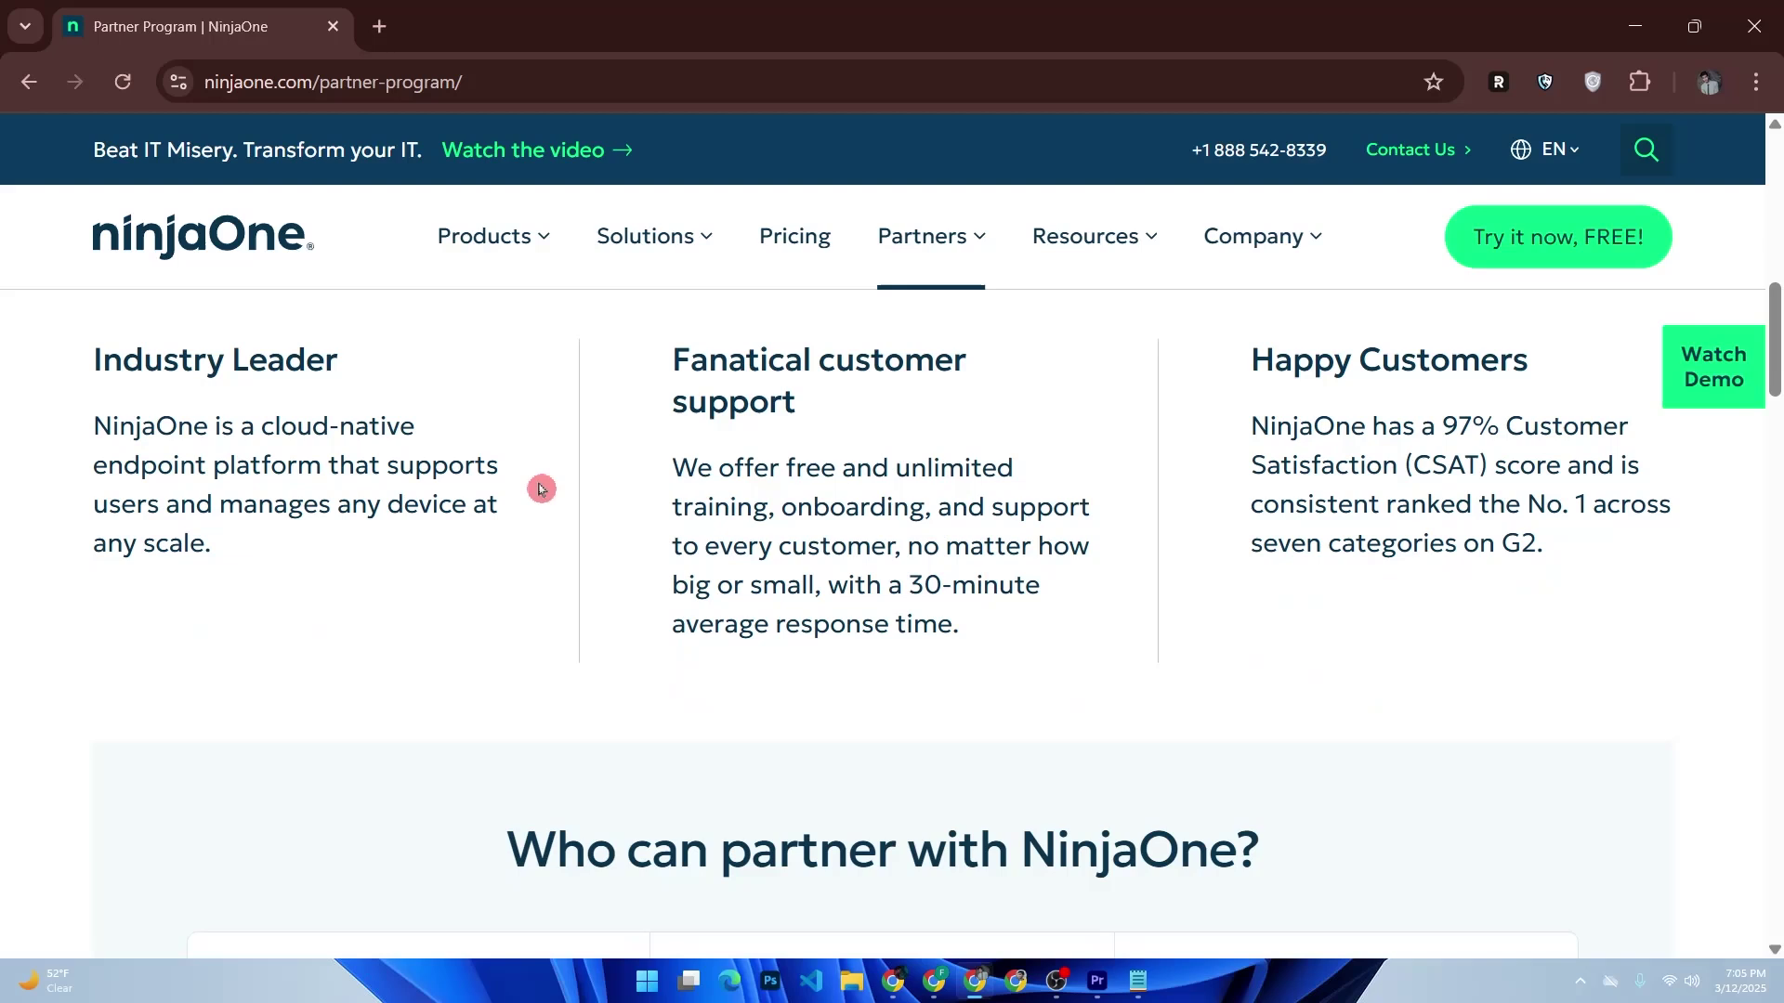
scroll(541, 490, down, 4)
scroll(541, 489, down, 3)
scroll(544, 489, down, 3)
scroll(547, 490, down, 3)
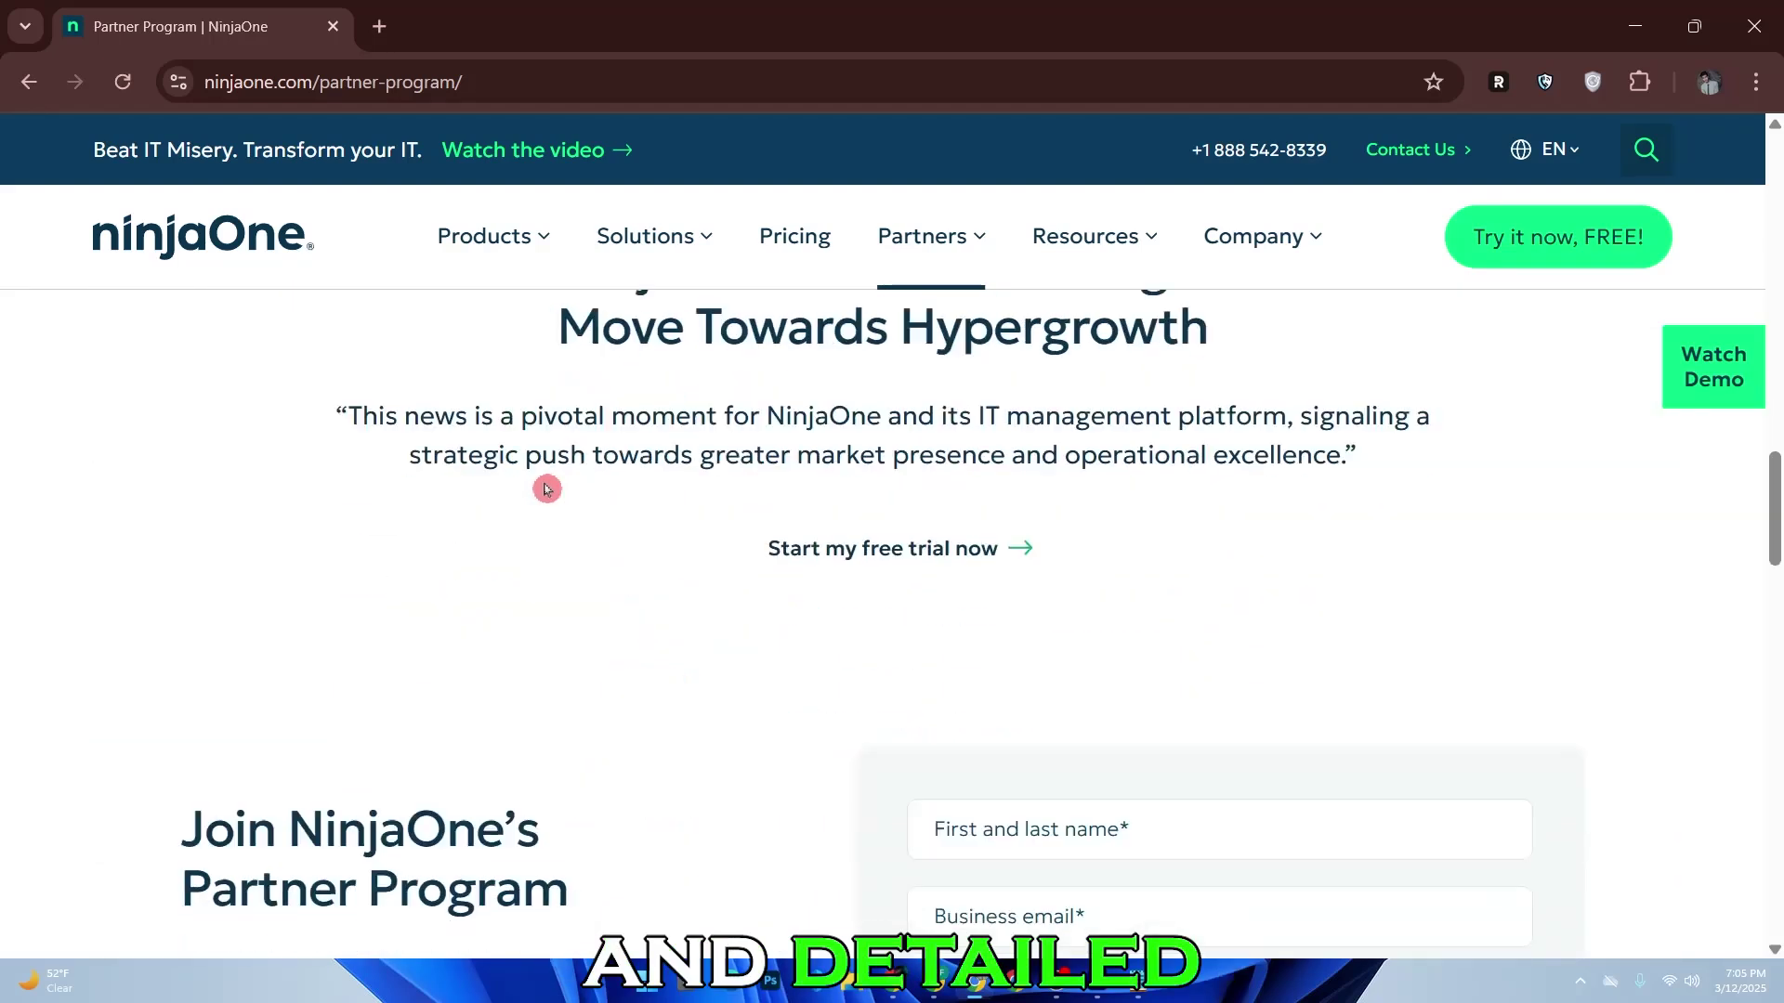
scroll(546, 488, down, 3)
scroll(546, 489, down, 3)
scroll(546, 490, down, 3)
scroll(549, 490, down, 3)
scroll(550, 490, down, 4)
scroll(549, 491, down, 3)
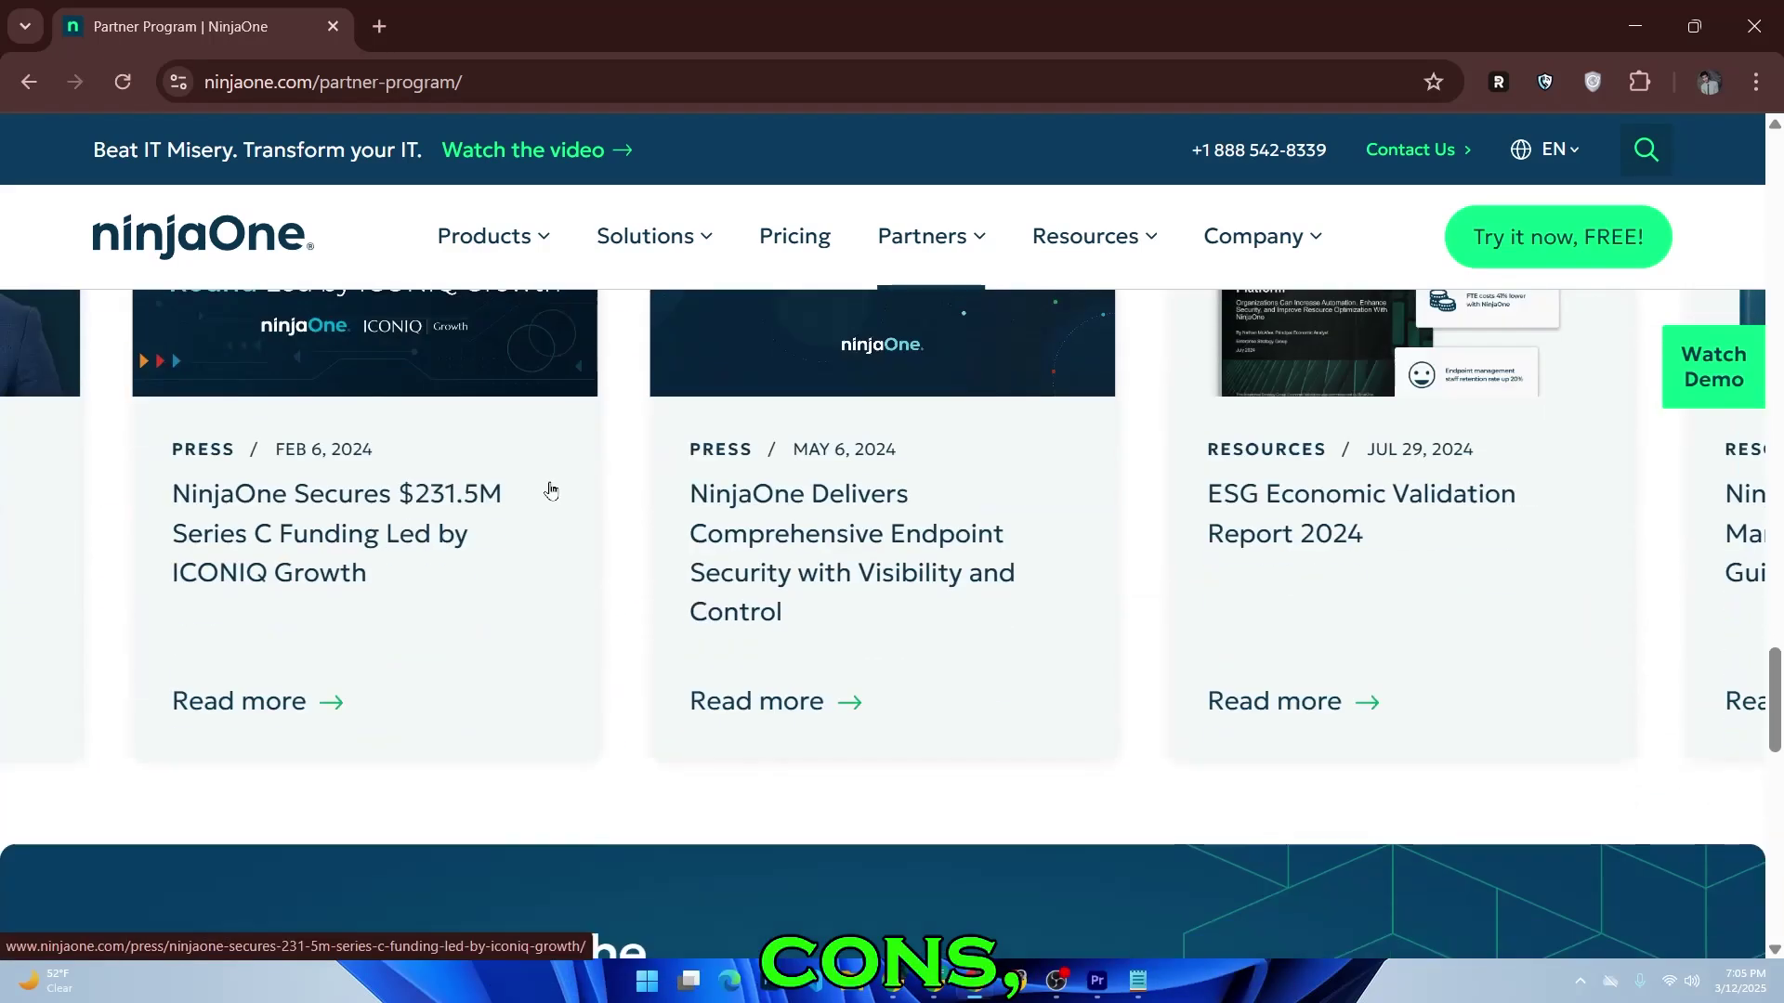
scroll(550, 492, down, 3)
scroll(551, 490, down, 4)
scroll(552, 491, down, 3)
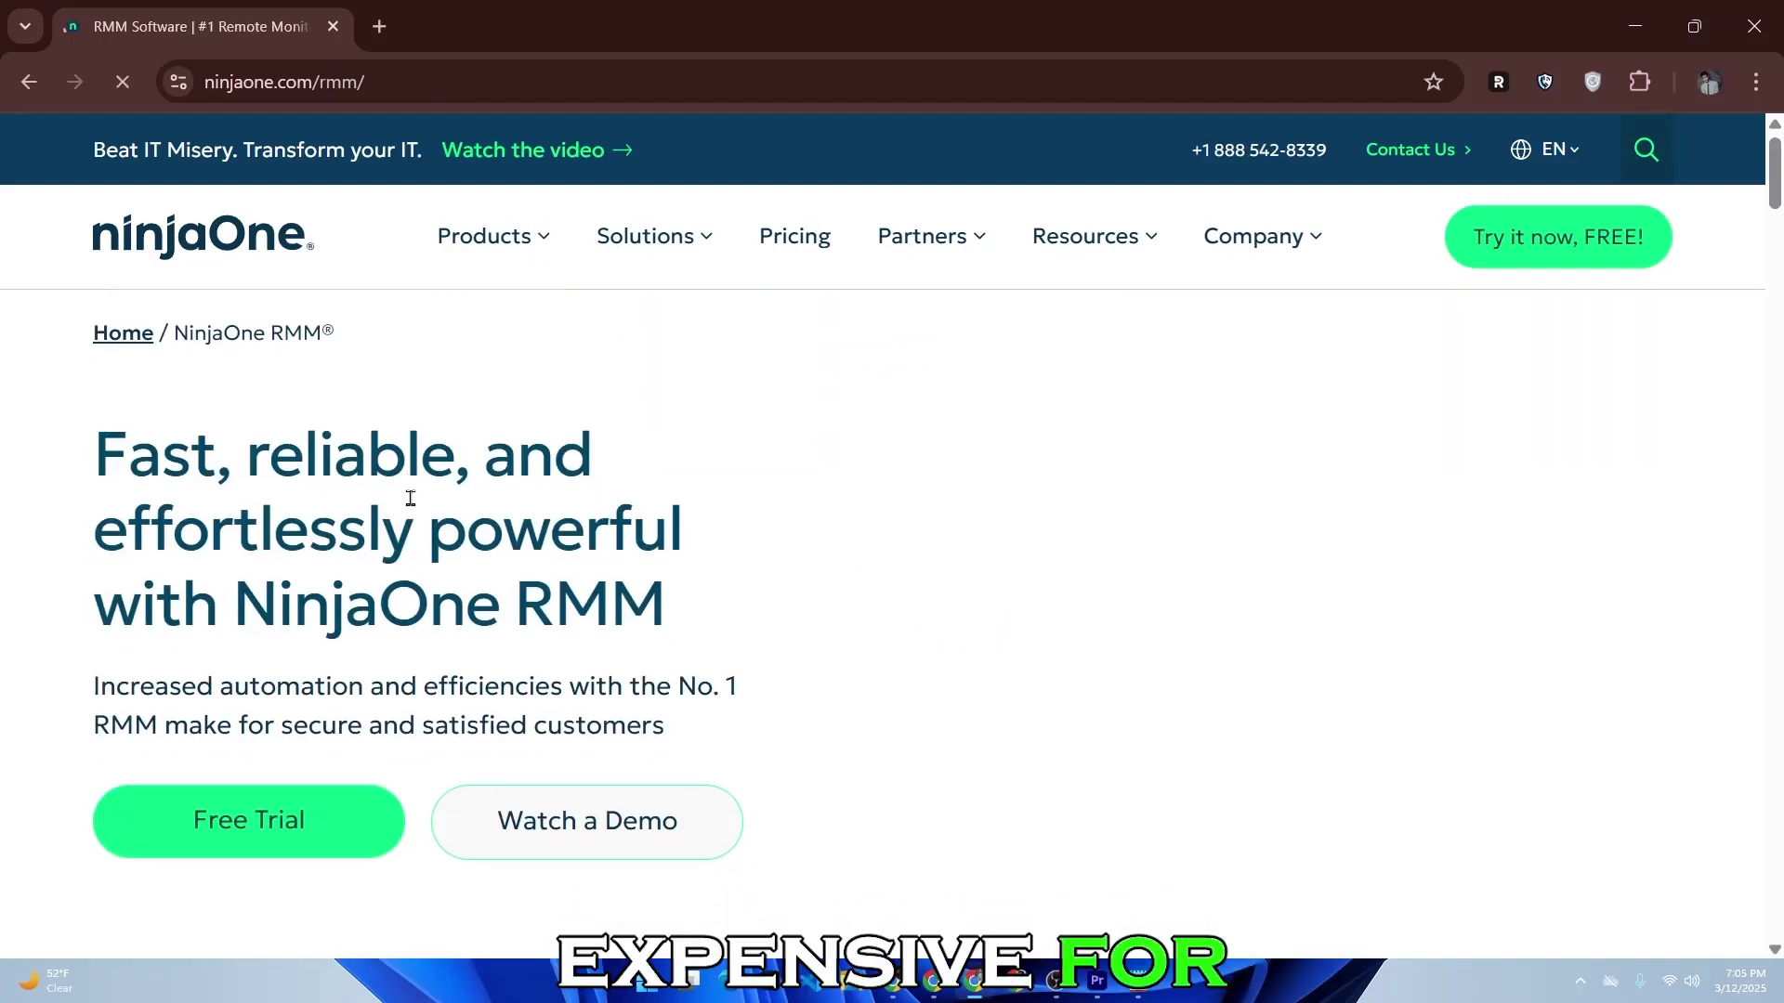
scroll(418, 499, down, 3)
scroll(419, 500, down, 4)
scroll(422, 498, down, 3)
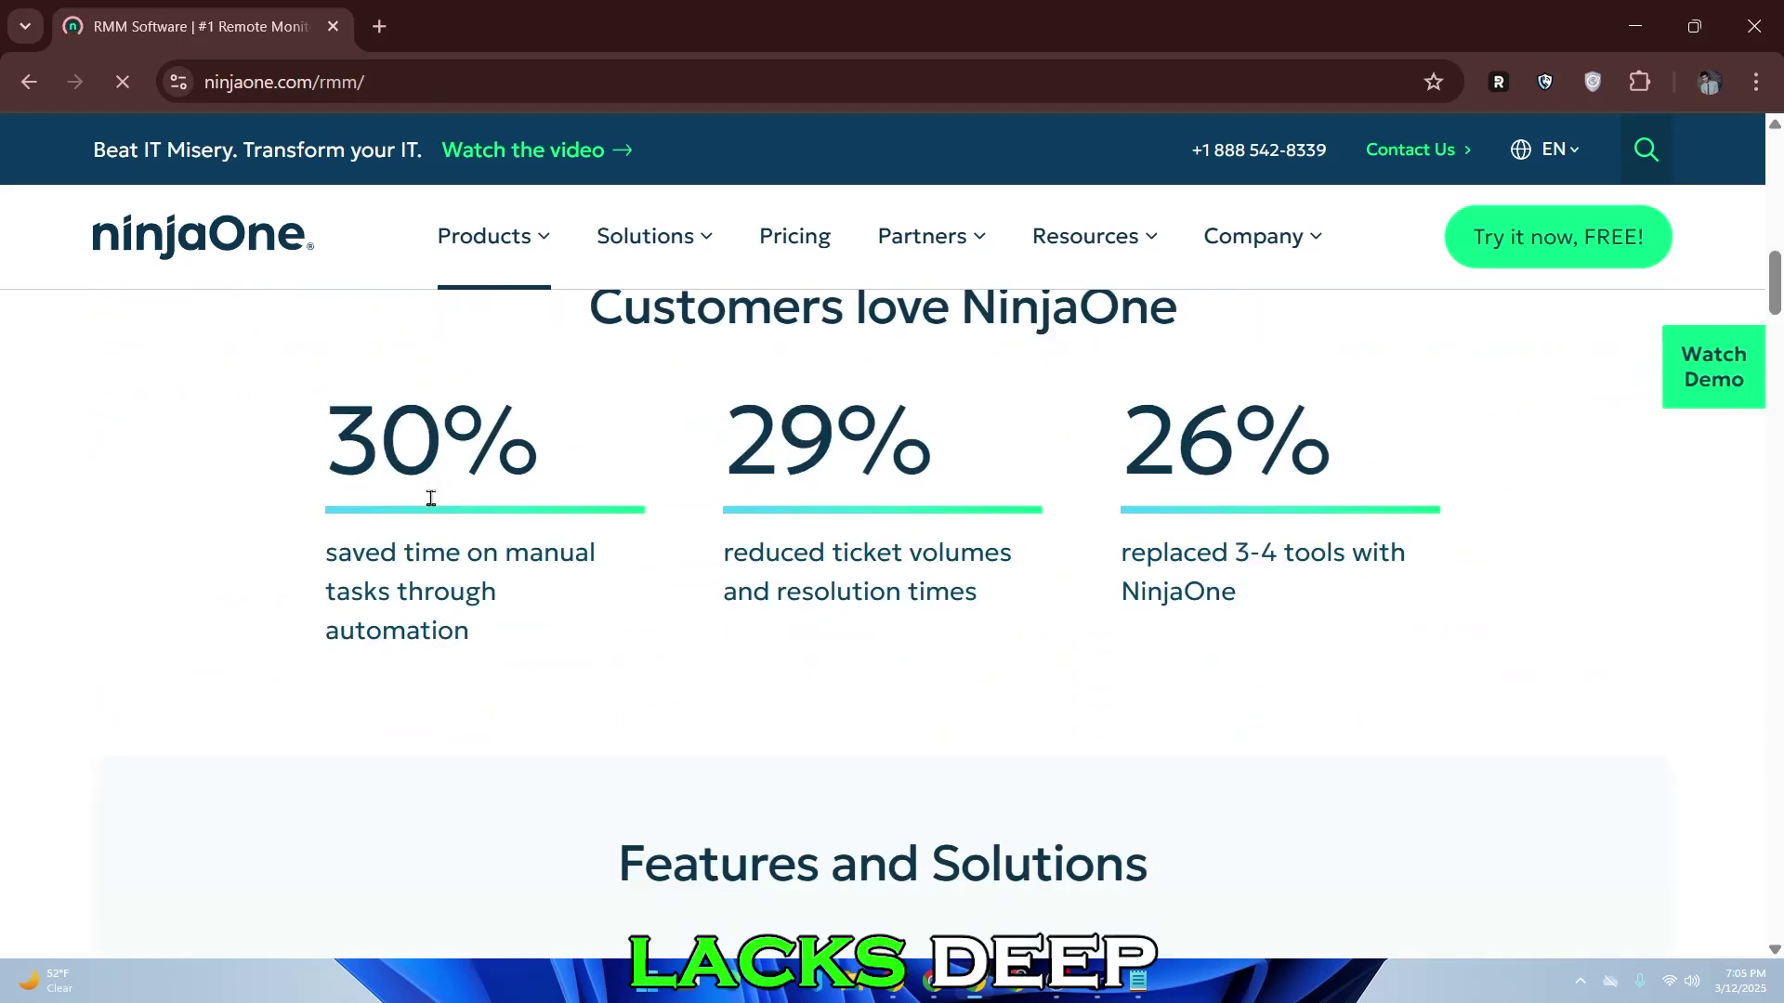
scroll(444, 503, down, 3)
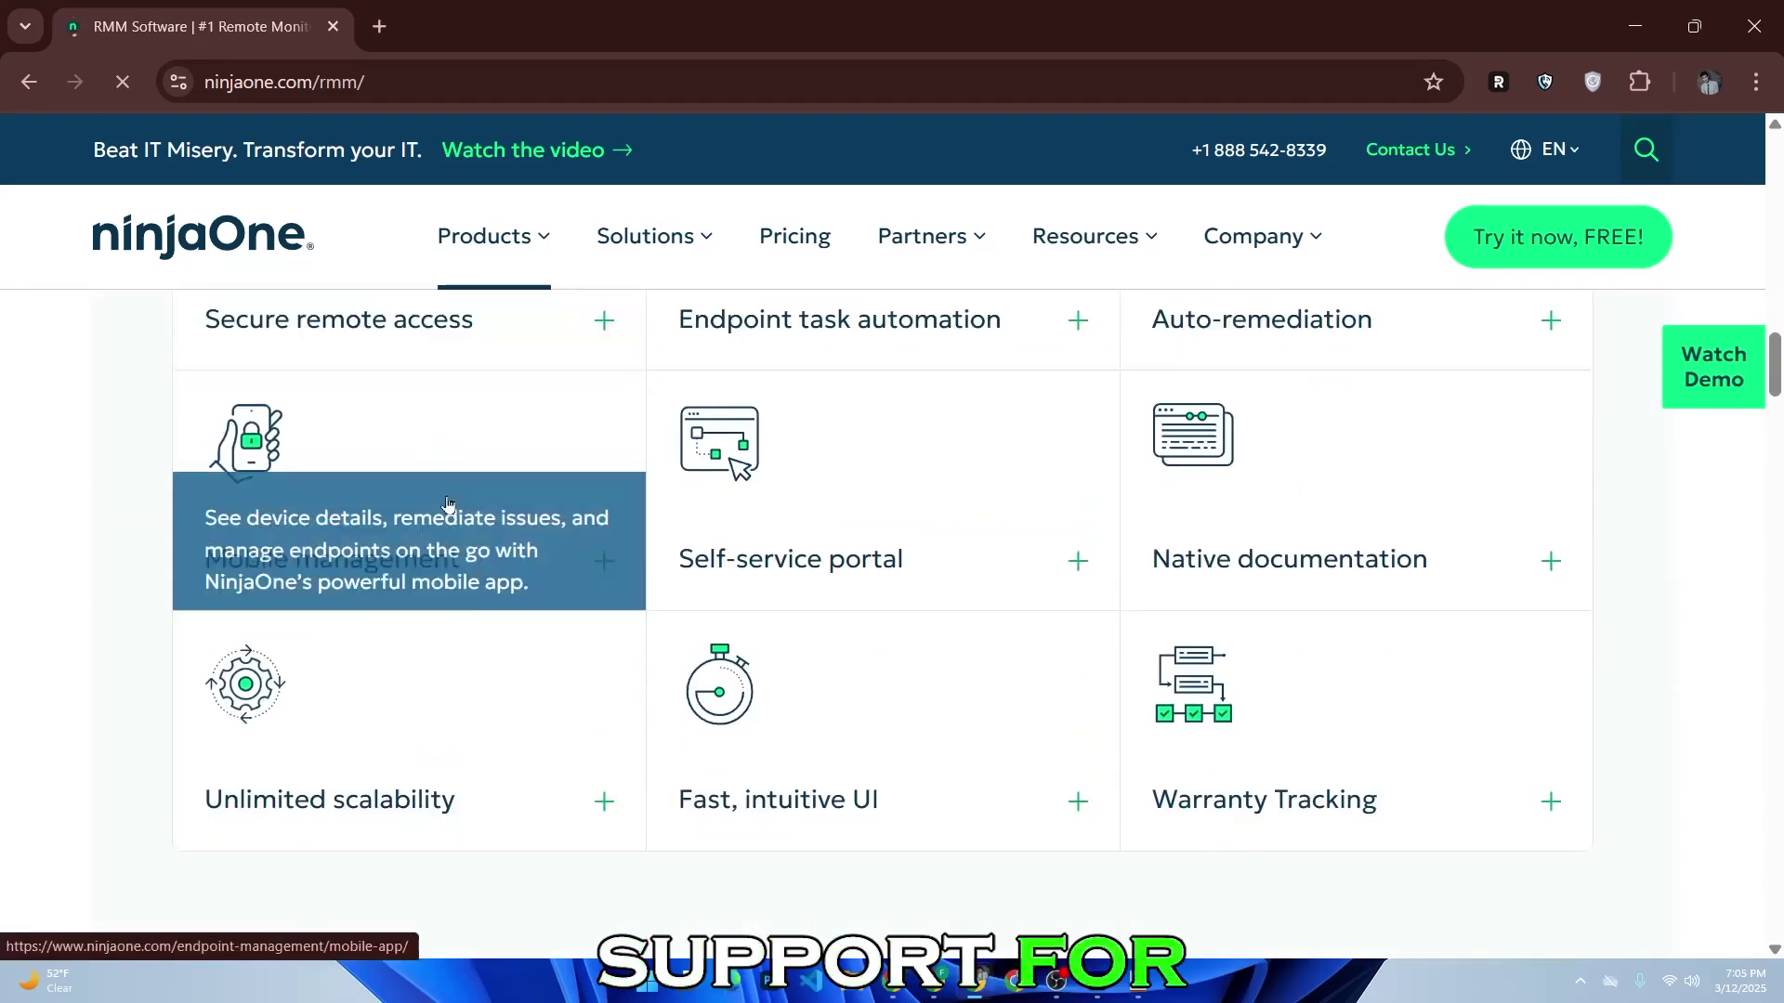
scroll(446, 503, down, 3)
scroll(461, 502, down, 5)
scroll(484, 499, down, 3)
scroll(483, 499, down, 3)
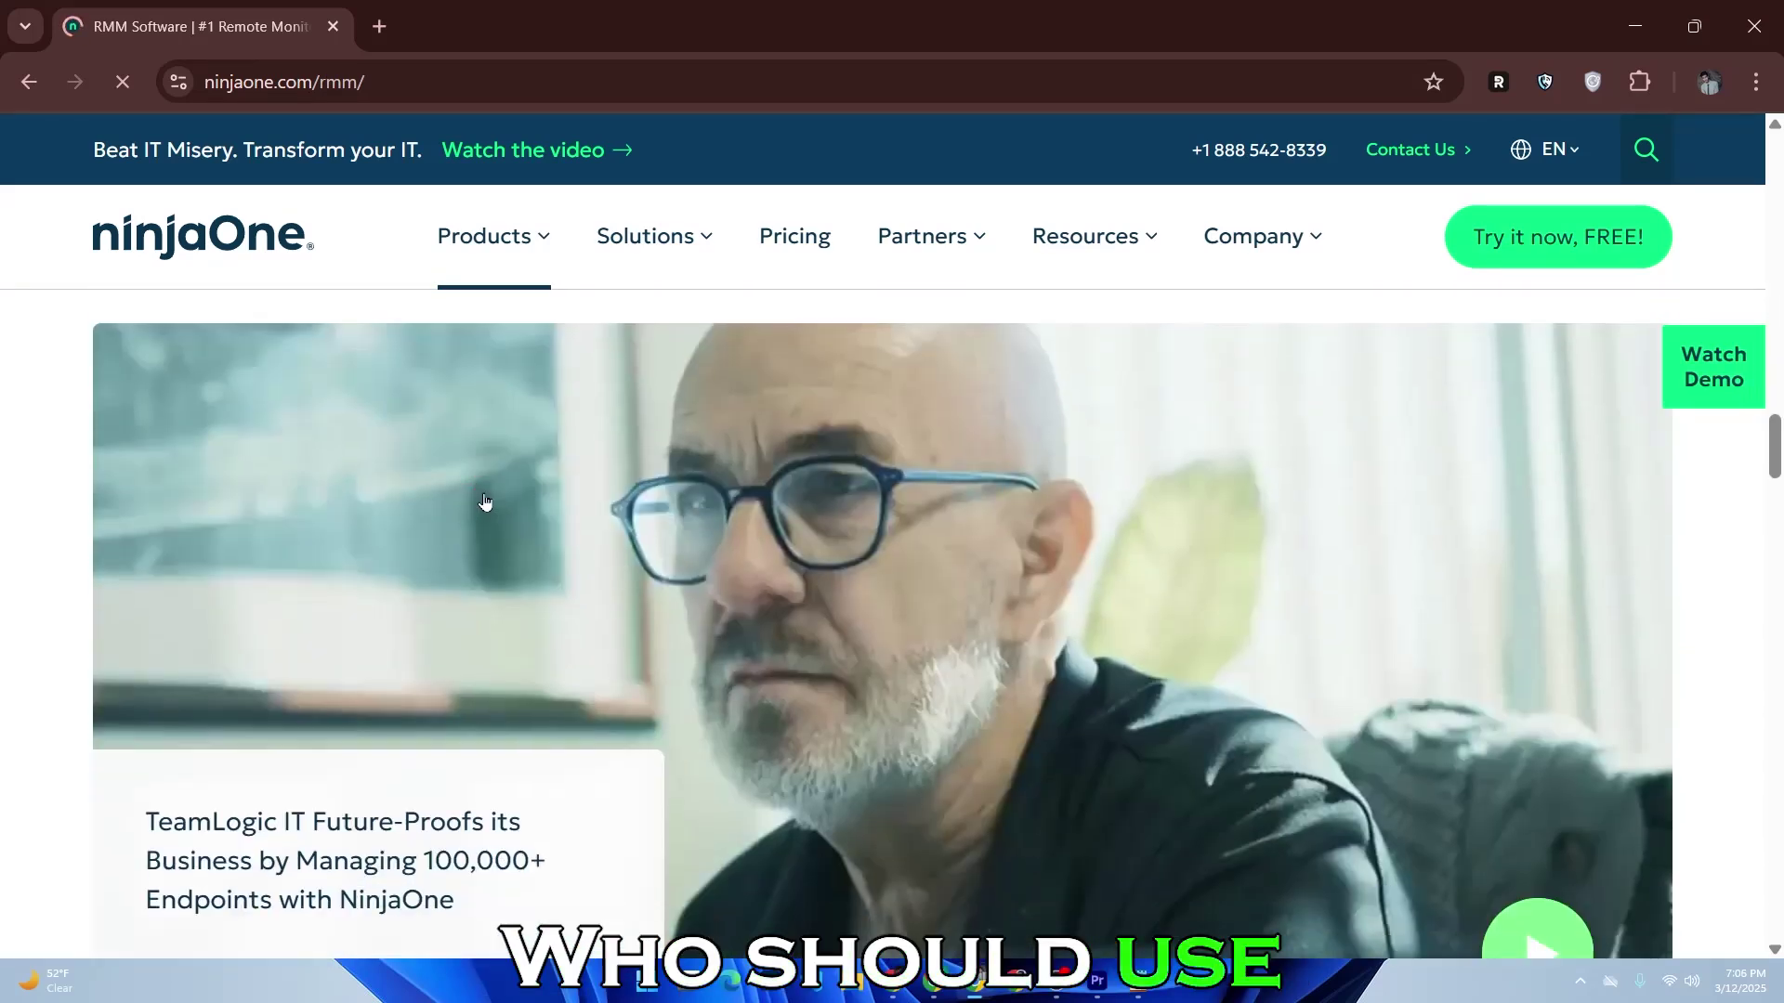
scroll(483, 499, down, 2)
scroll(488, 499, down, 4)
scroll(492, 496, down, 3)
scroll(491, 496, down, 4)
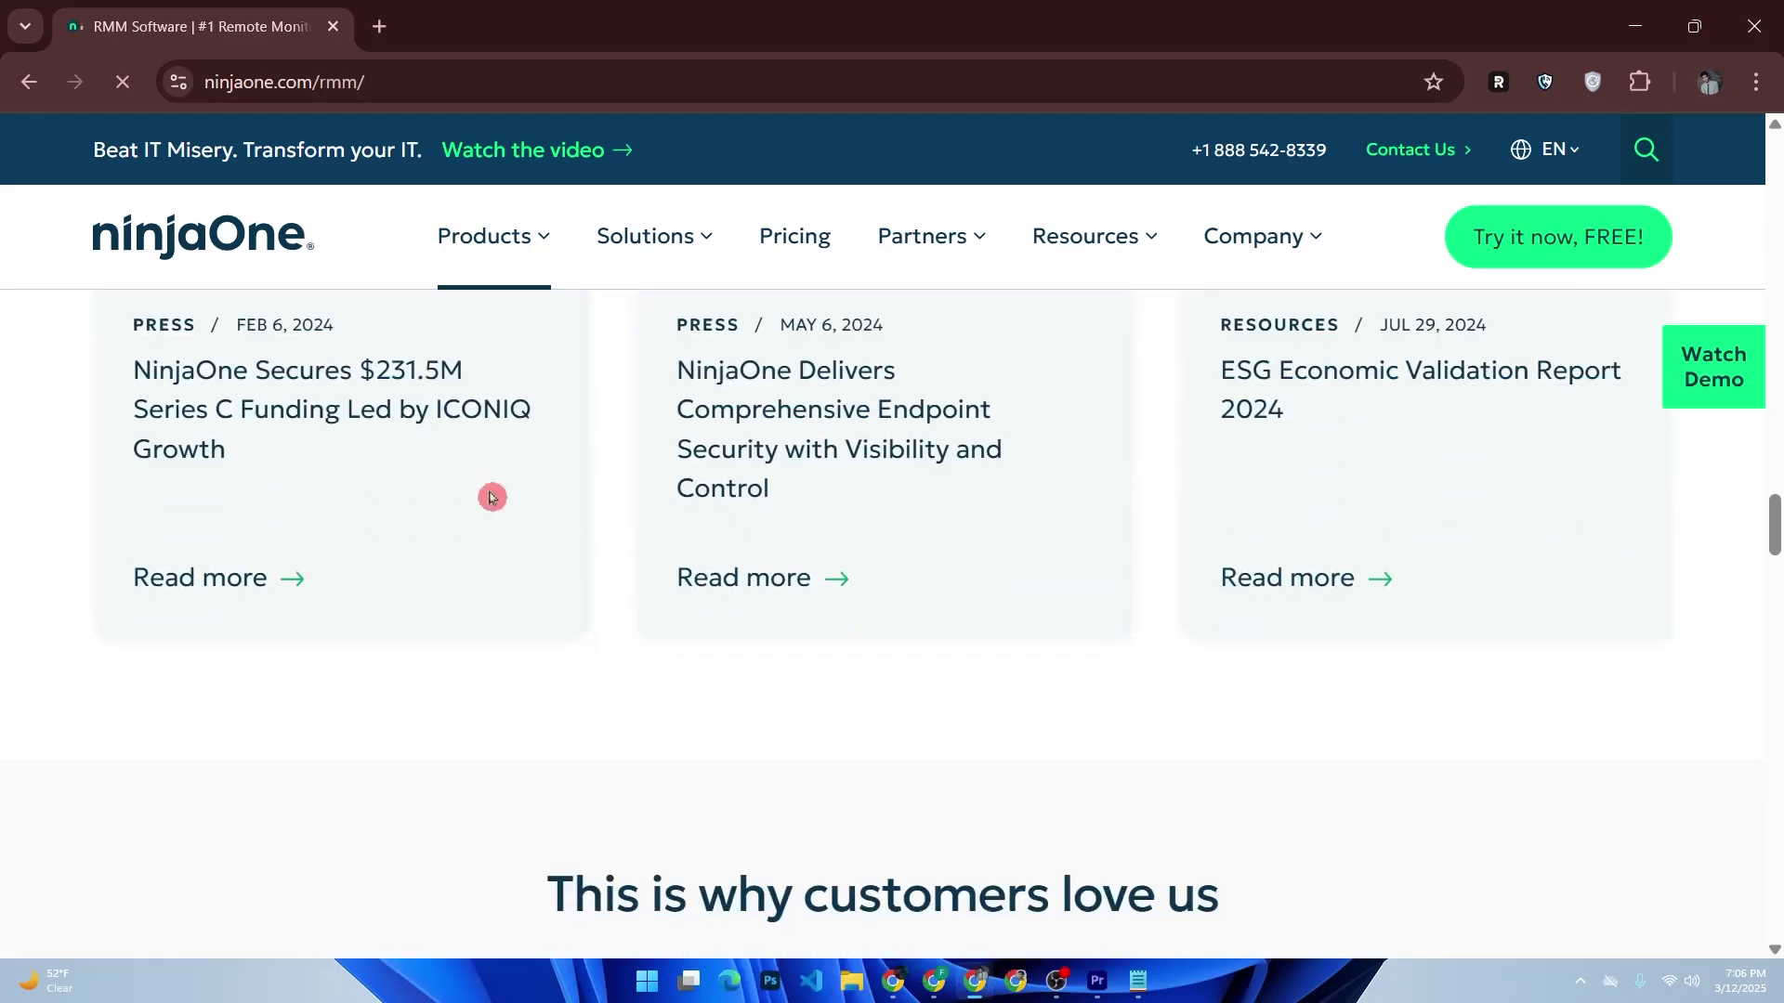
scroll(492, 496, down, 2)
scroll(493, 496, down, 3)
scroll(494, 498, down, 5)
scroll(494, 498, down, 3)
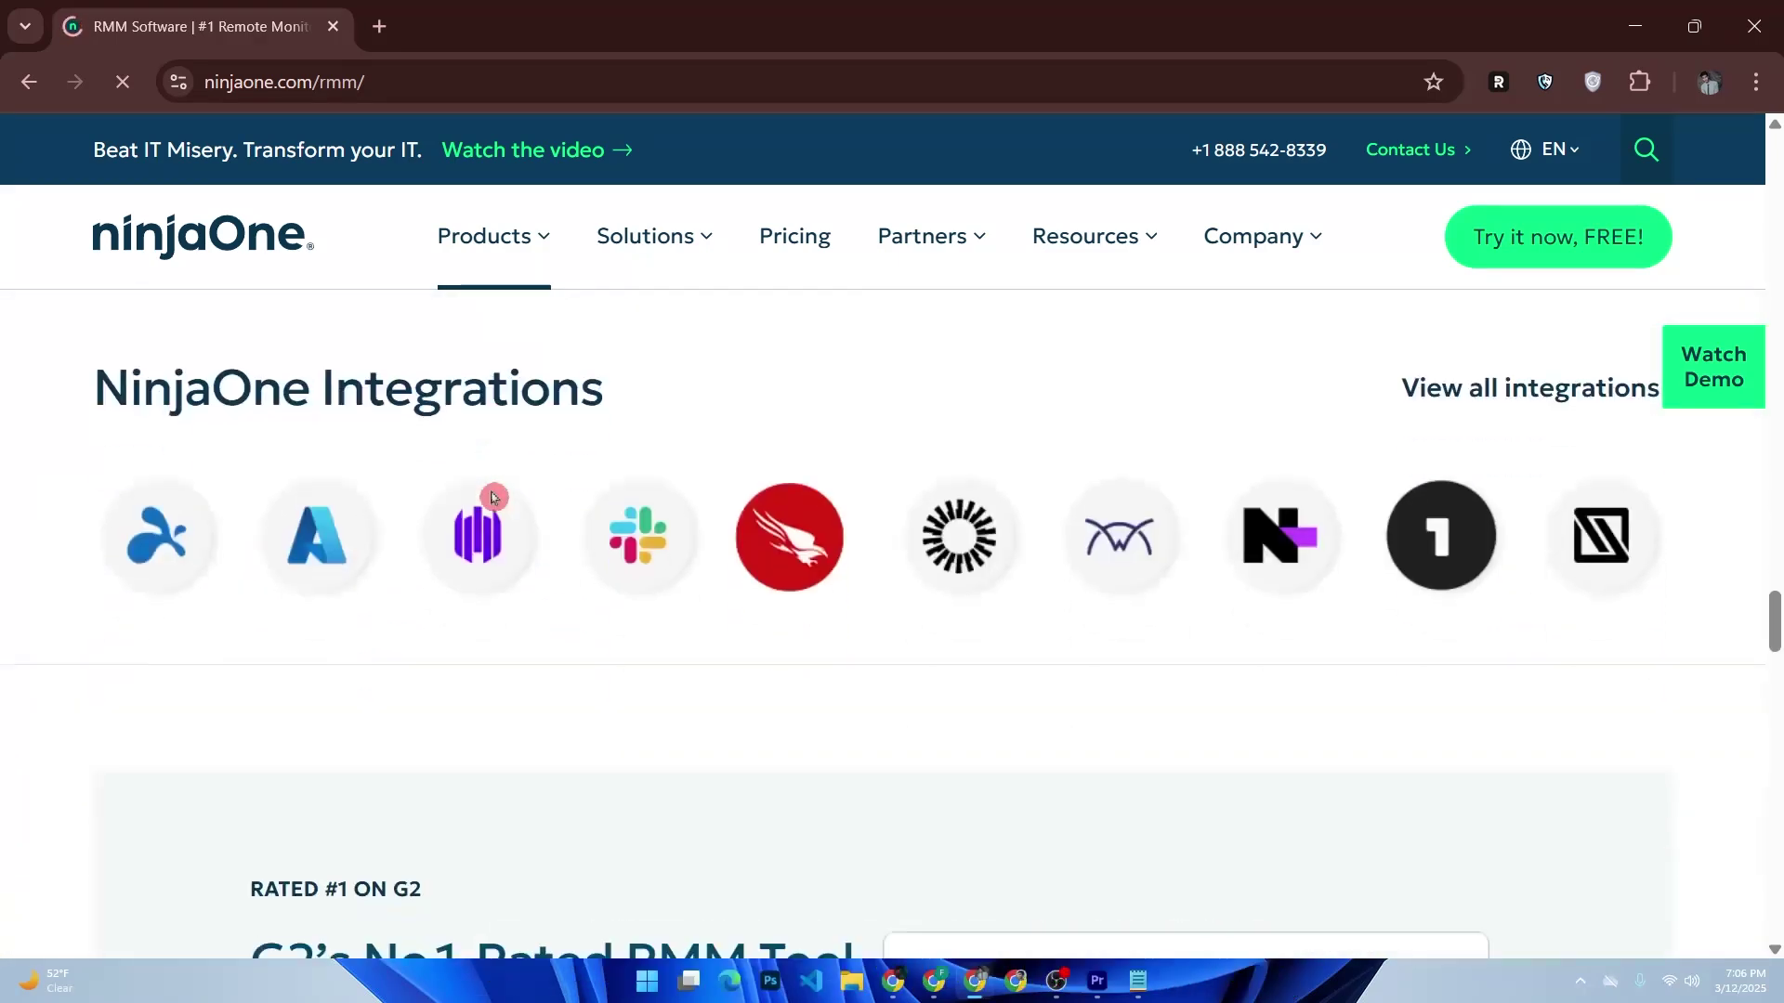
scroll(494, 497, down, 4)
scroll(496, 498, down, 3)
scroll(496, 498, down, 4)
scroll(497, 497, down, 4)
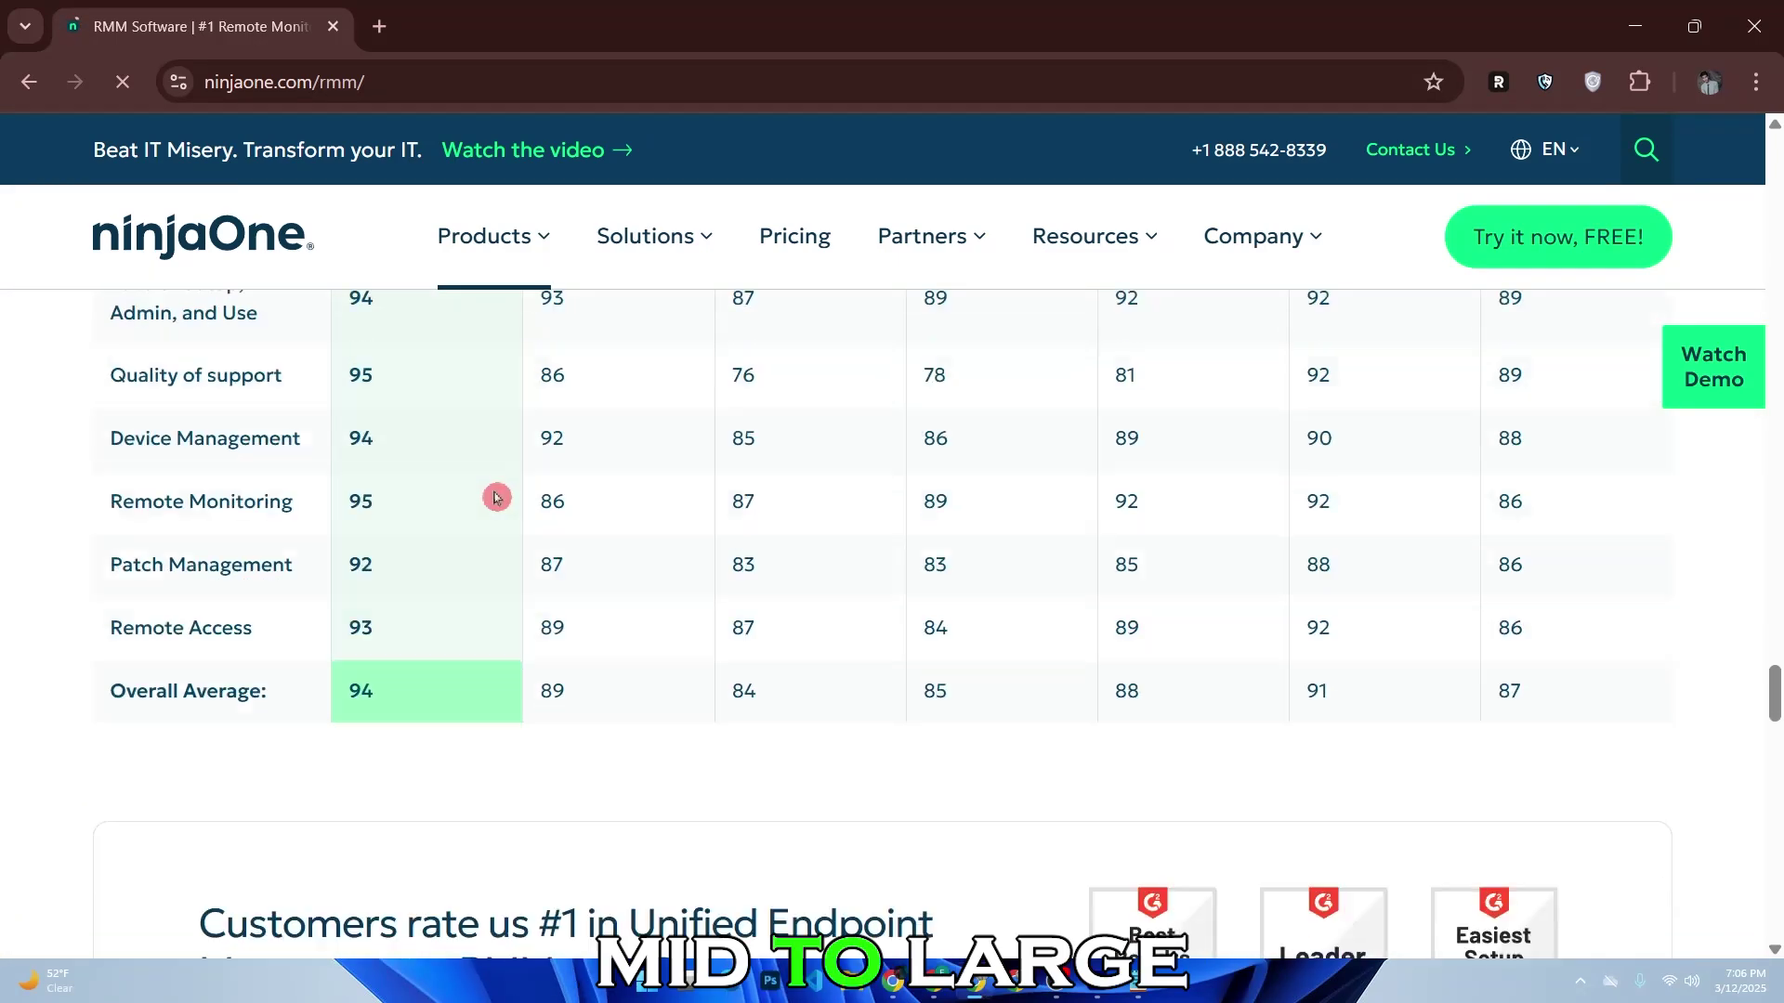
scroll(496, 497, down, 3)
scroll(496, 498, down, 3)
scroll(496, 497, down, 4)
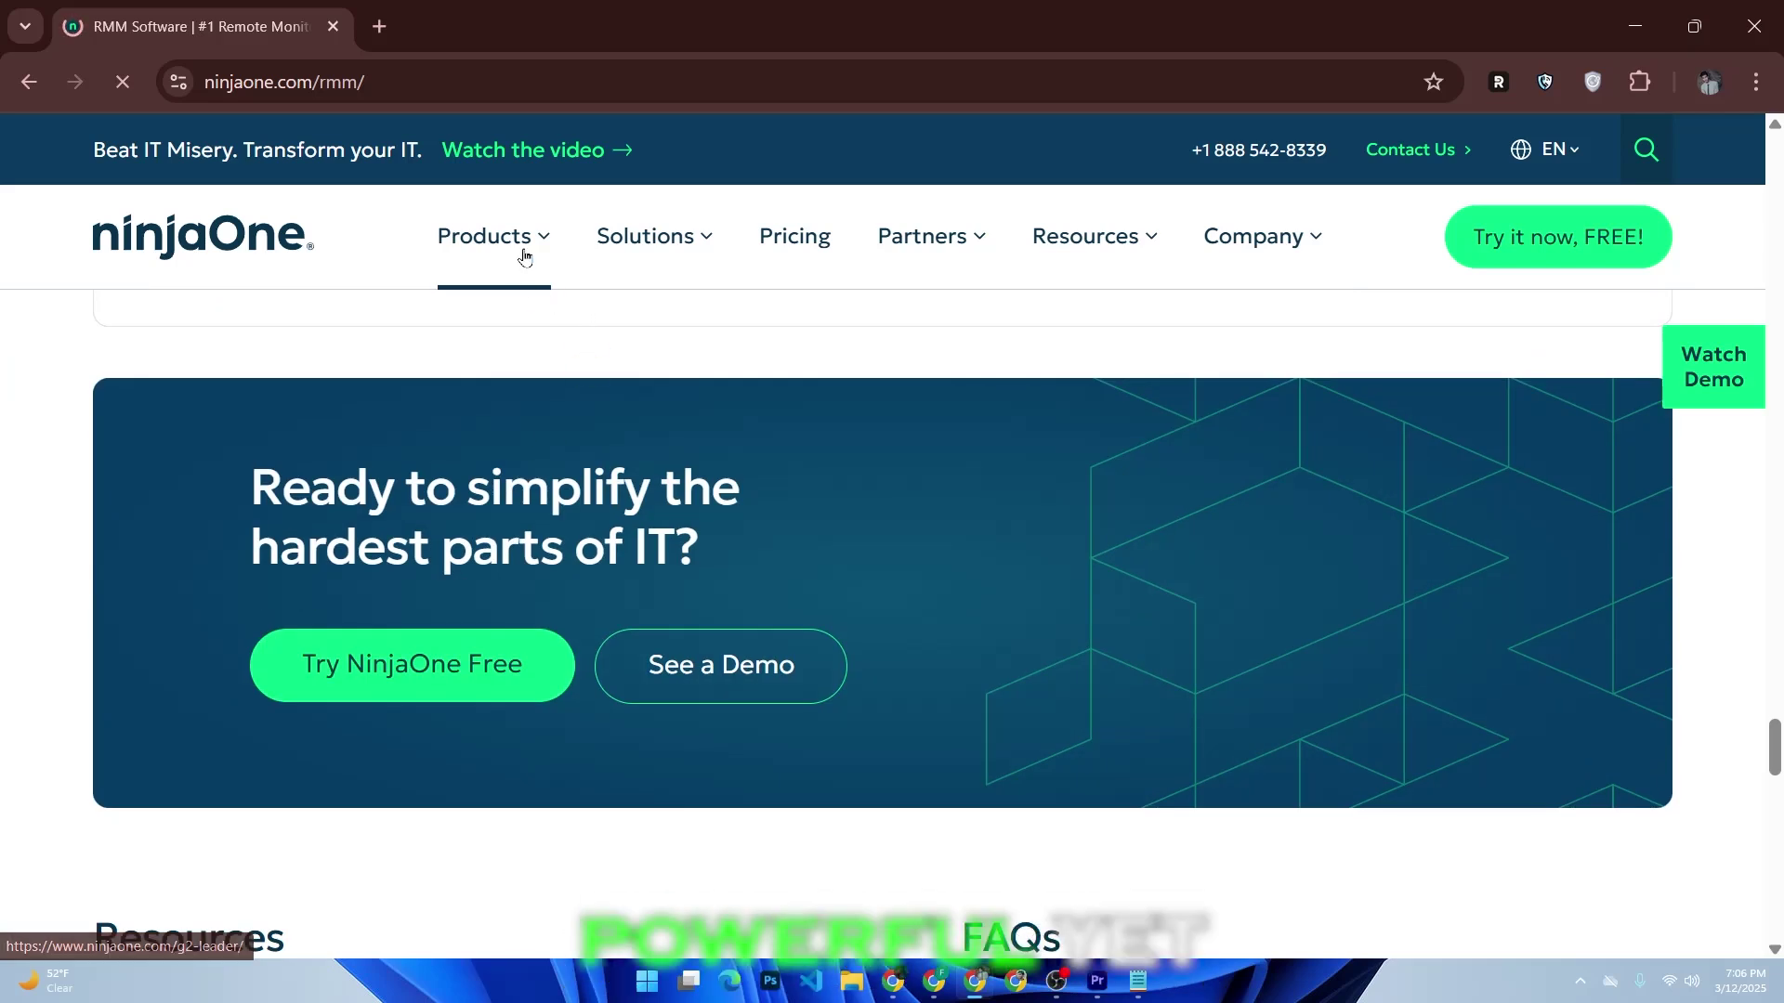
Step: Open the Products menu after reaching the RMM page's 'Ready to simplify' banner
click(488, 238)
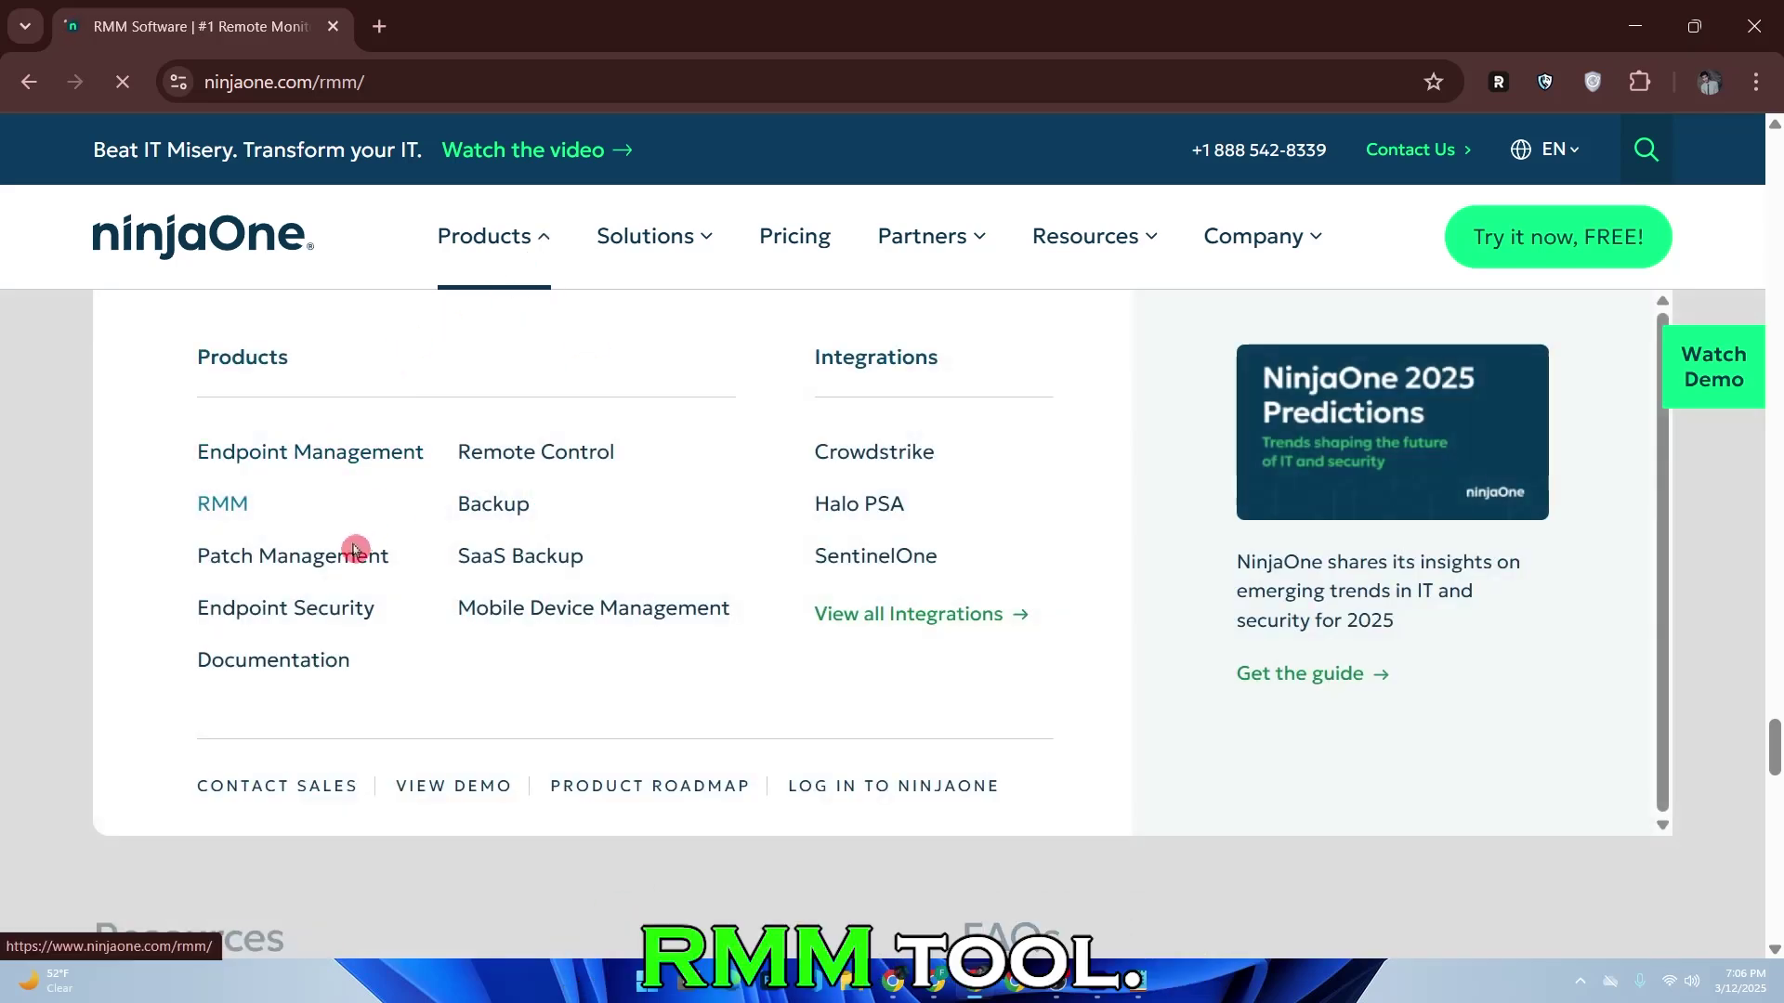
Step: Open the Patch Management page from the Products menu
click(354, 554)
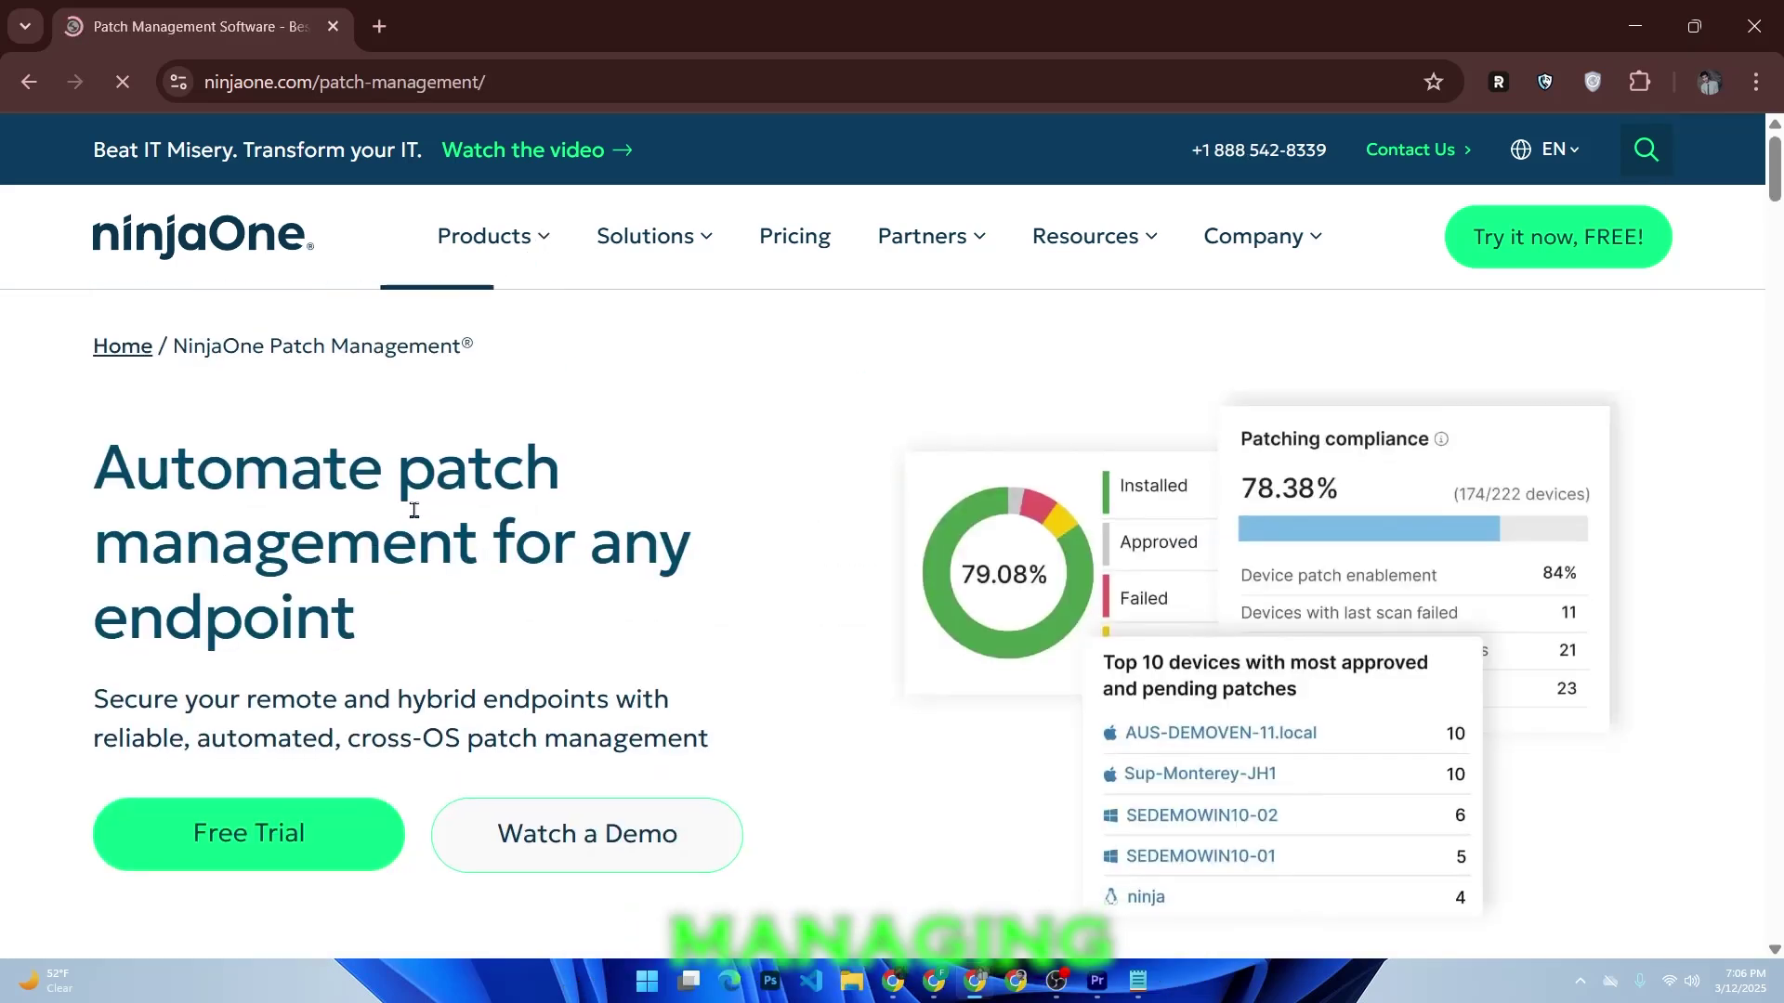
scroll(418, 515, down, 2)
scroll(418, 515, down, 1)
scroll(418, 514, down, 4)
scroll(418, 514, down, 2)
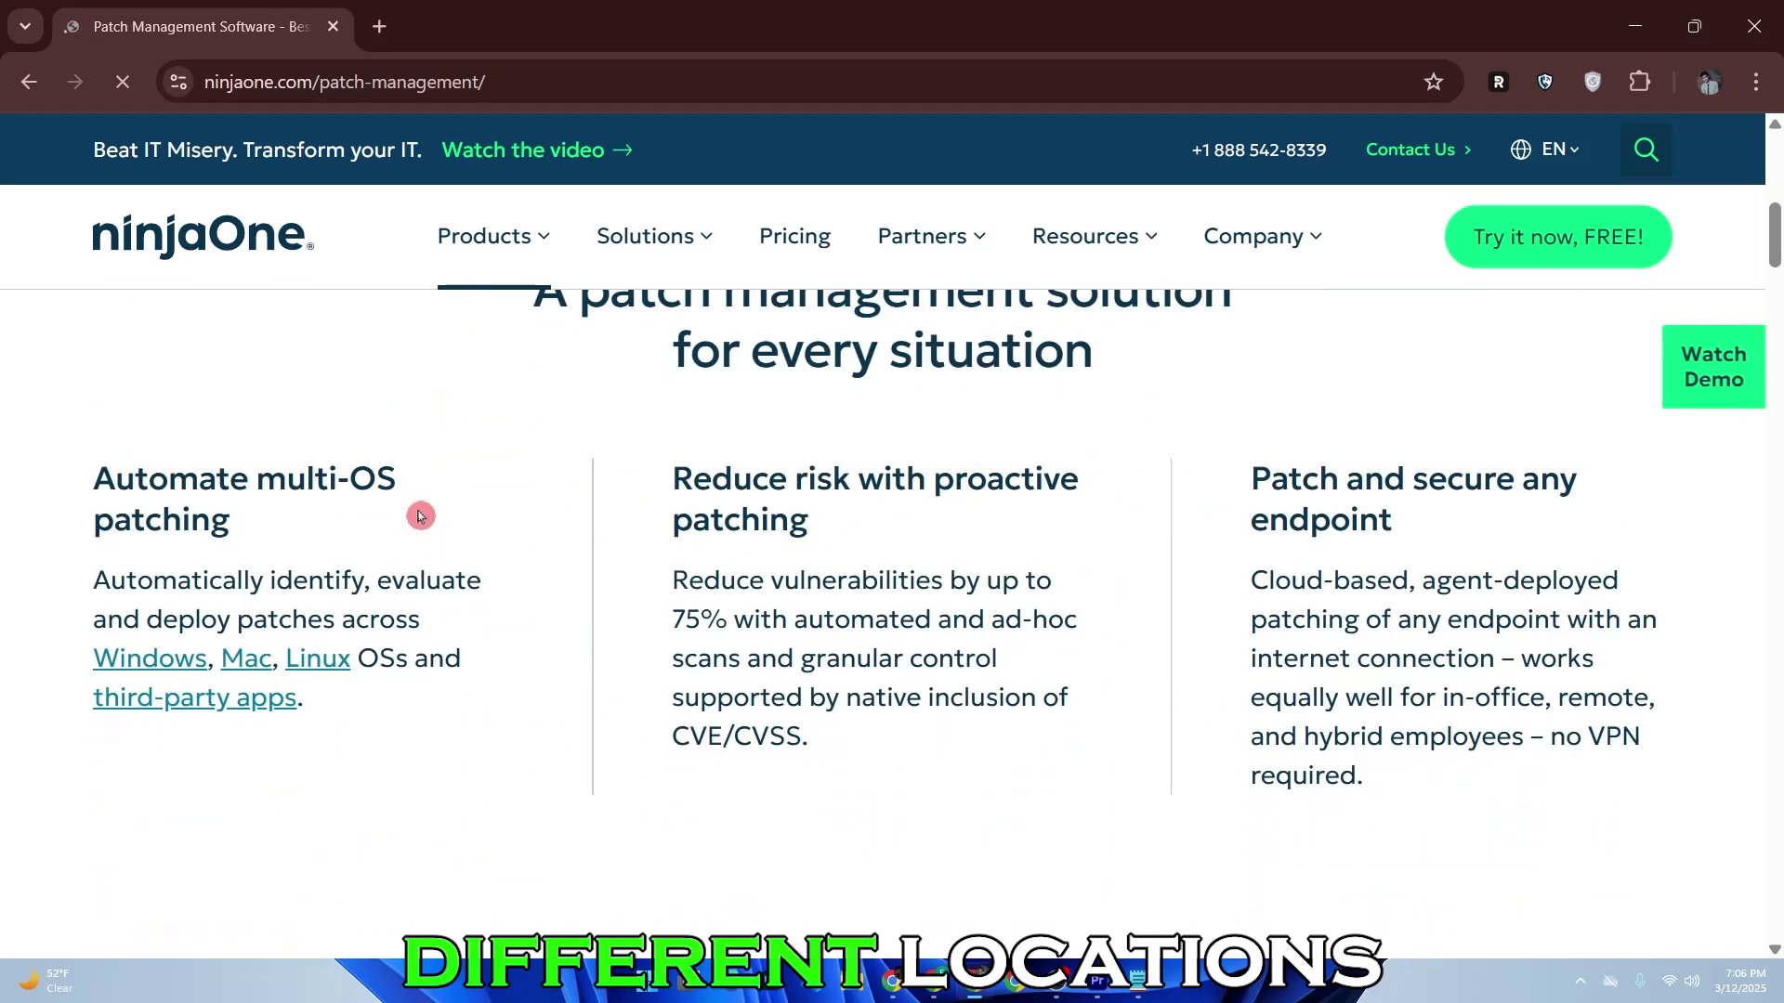
scroll(418, 515, down, 2)
scroll(418, 513, down, 3)
scroll(418, 514, down, 5)
scroll(419, 513, down, 2)
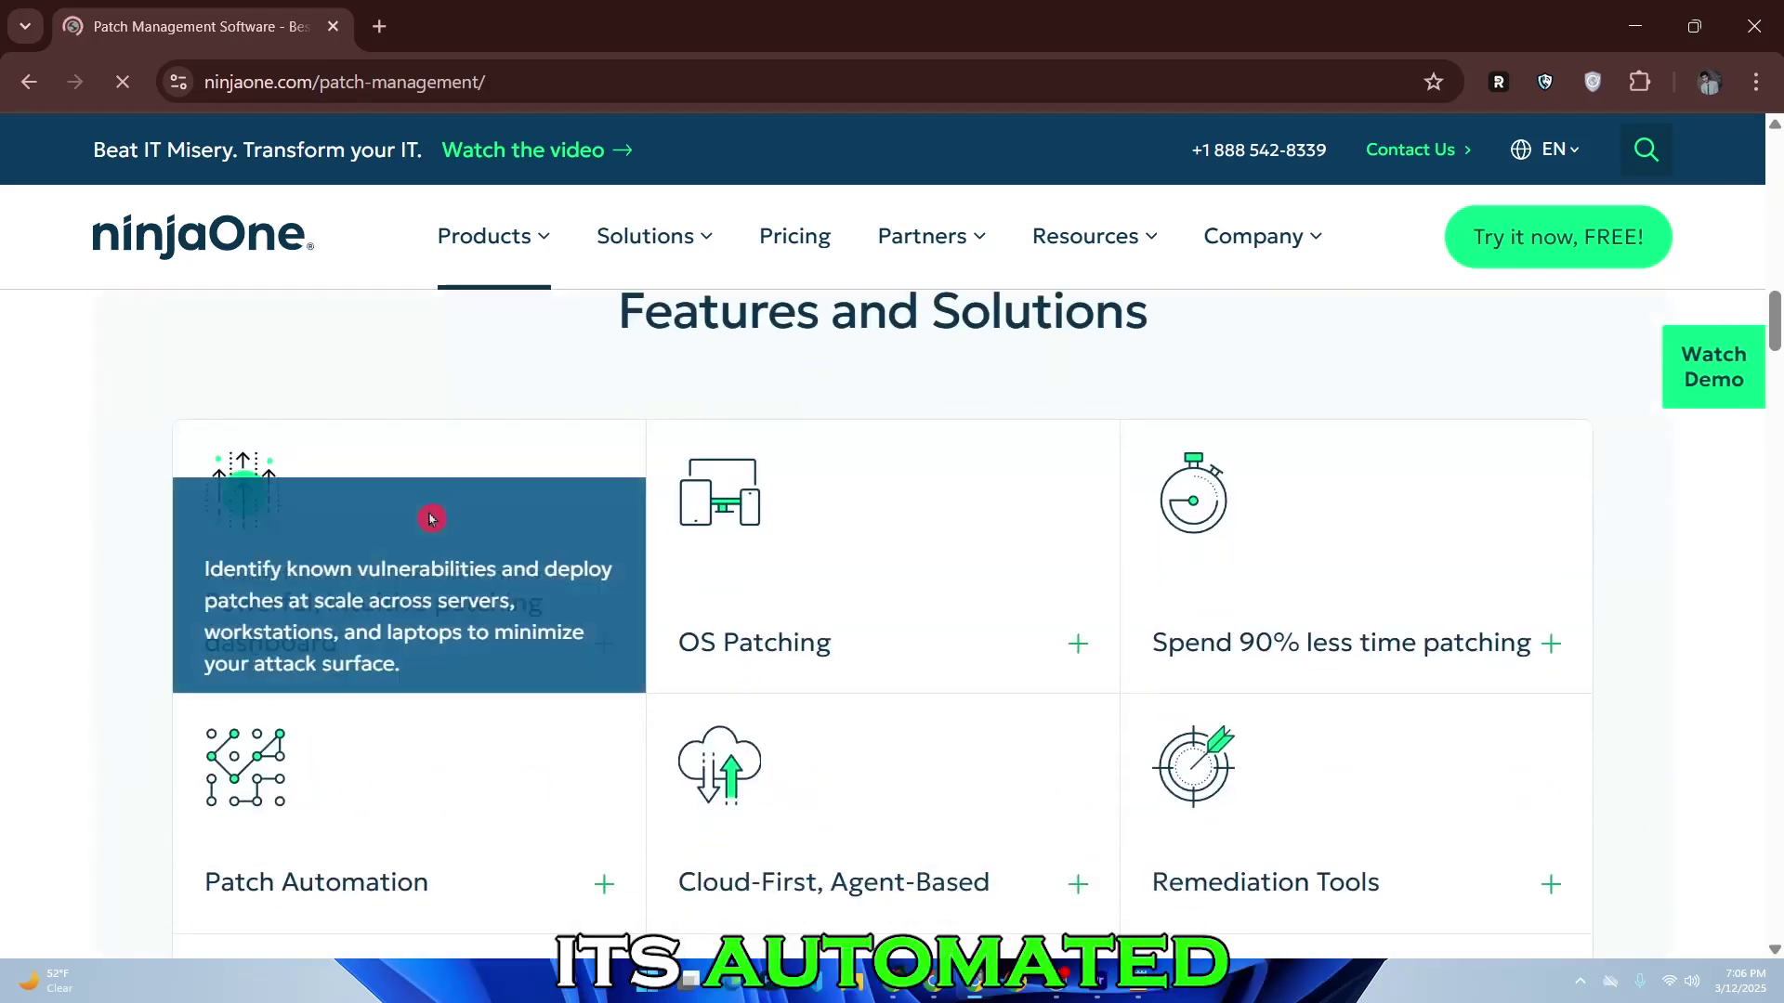
scroll(418, 514, down, 2)
scroll(439, 520, down, 3)
scroll(439, 518, down, 4)
scroll(438, 518, down, 3)
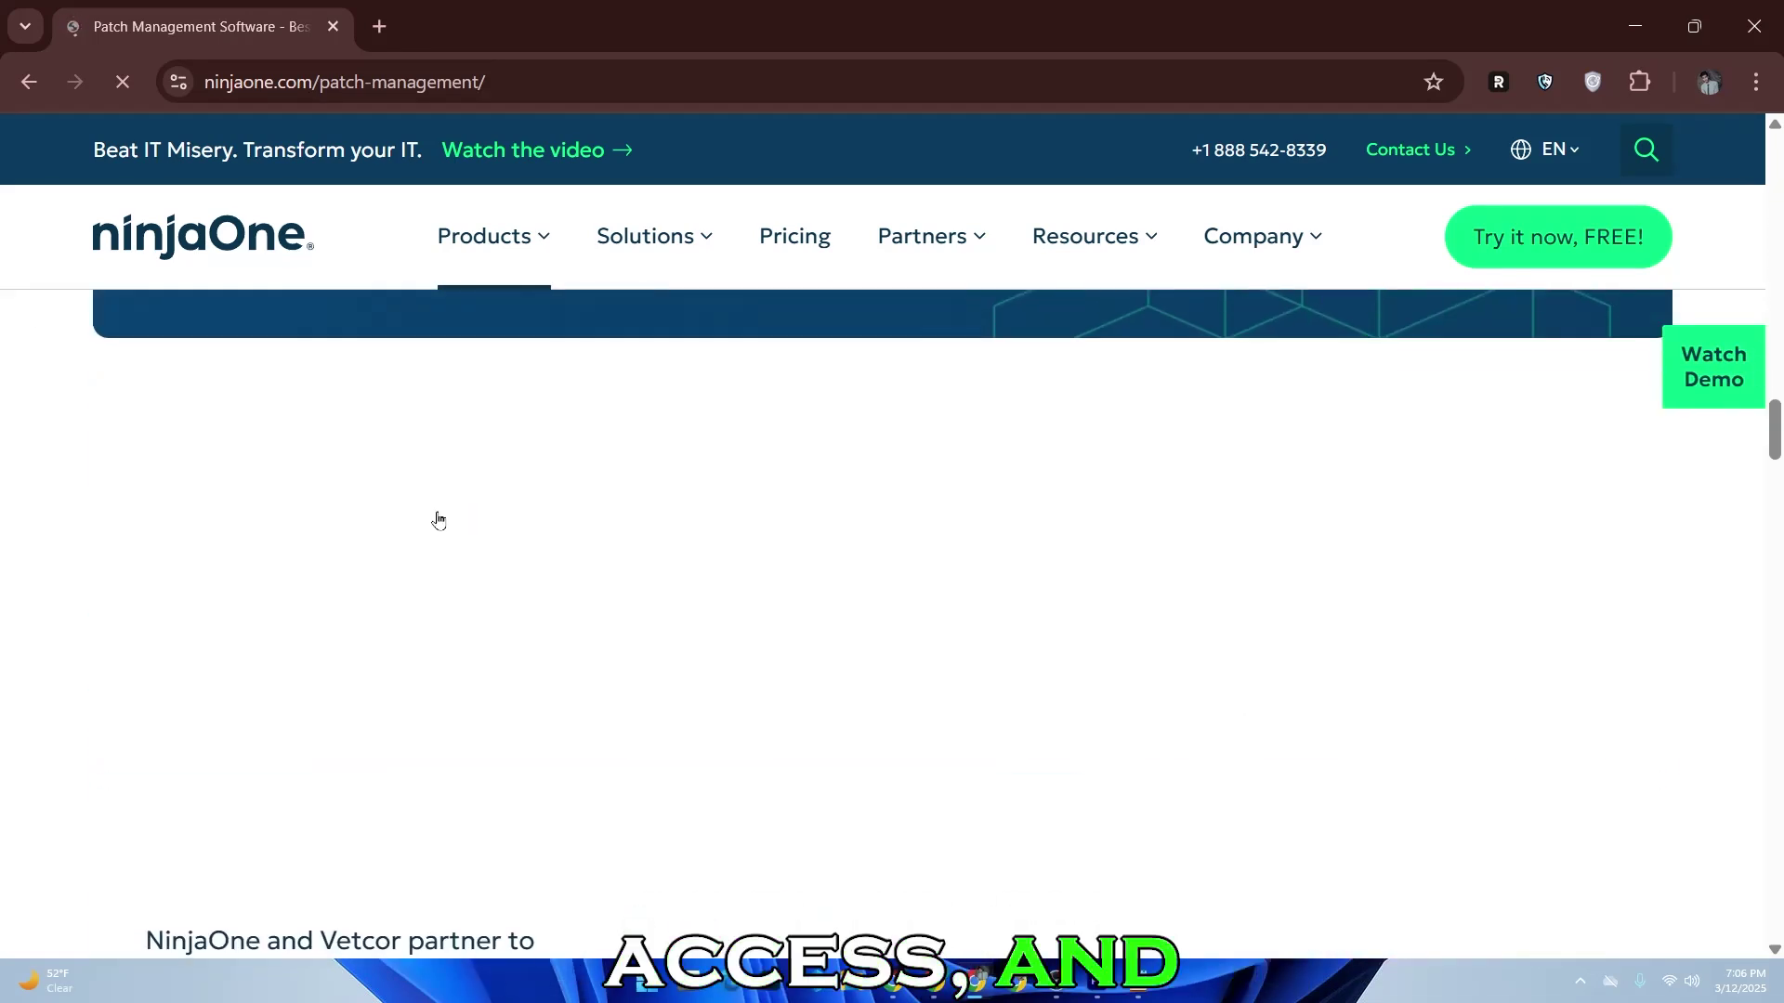
scroll(437, 518, down, 2)
scroll(437, 518, down, 3)
scroll(437, 519, down, 2)
scroll(437, 520, down, 3)
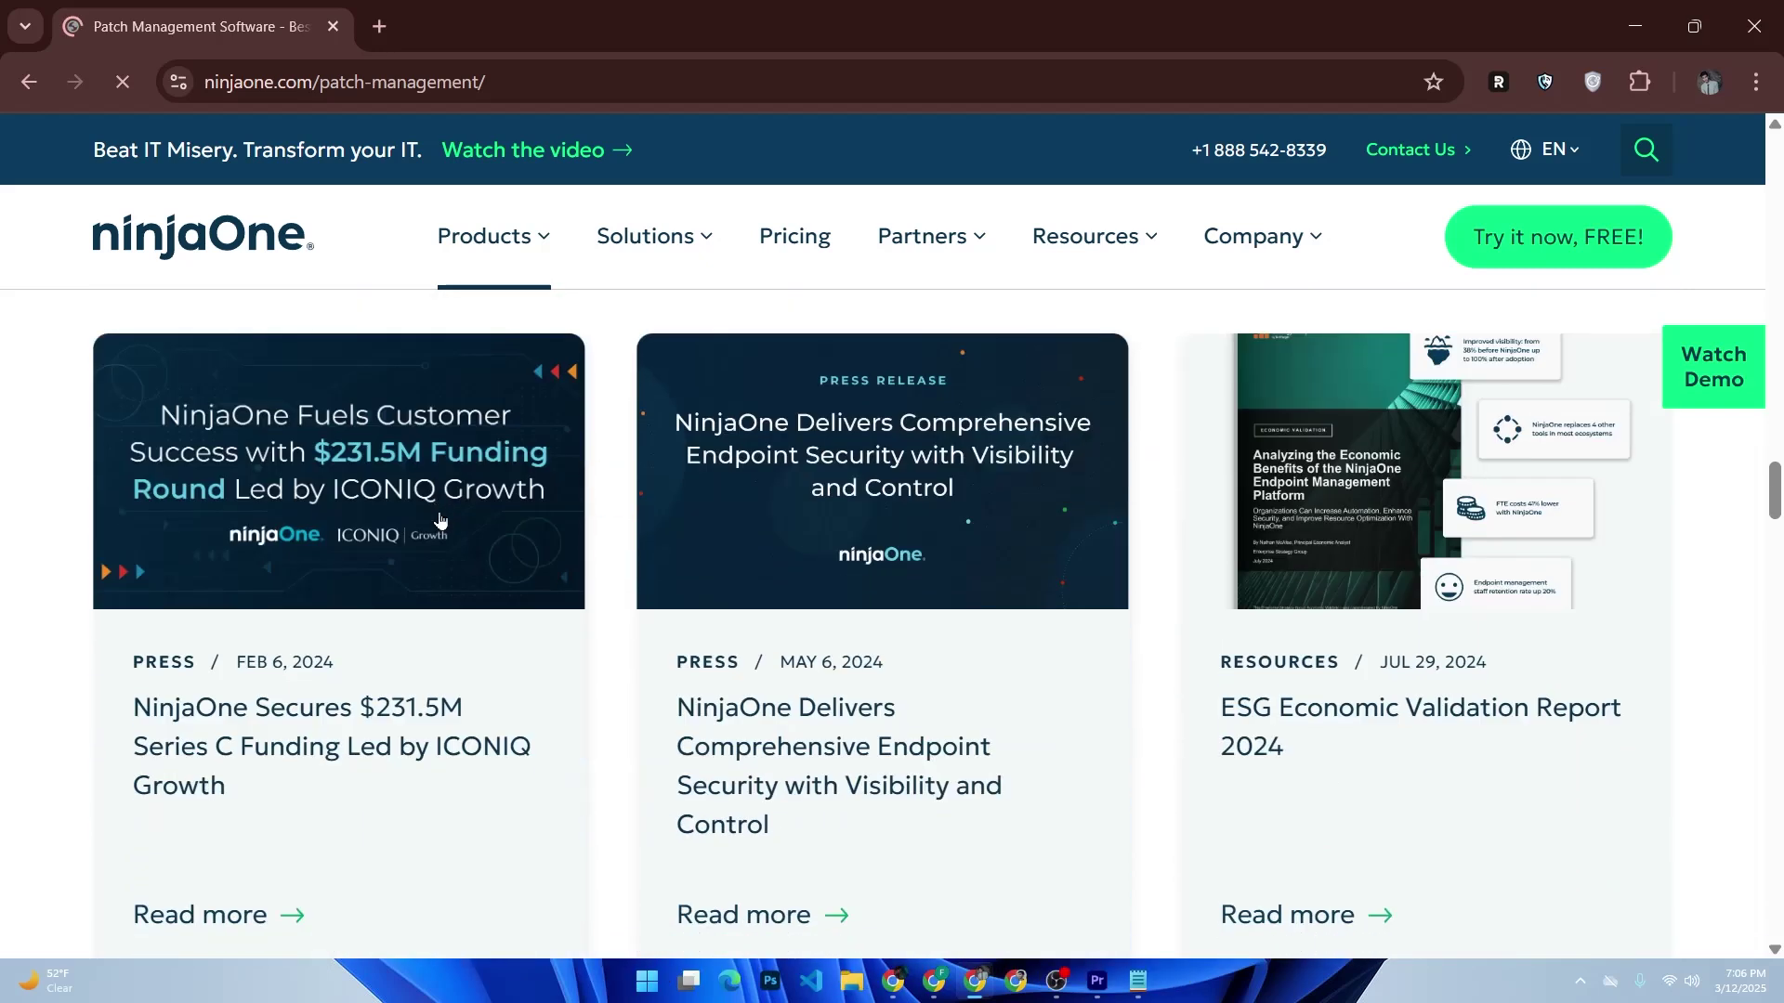
scroll(438, 520, down, 3)
scroll(444, 519, down, 2)
scroll(443, 519, down, 3)
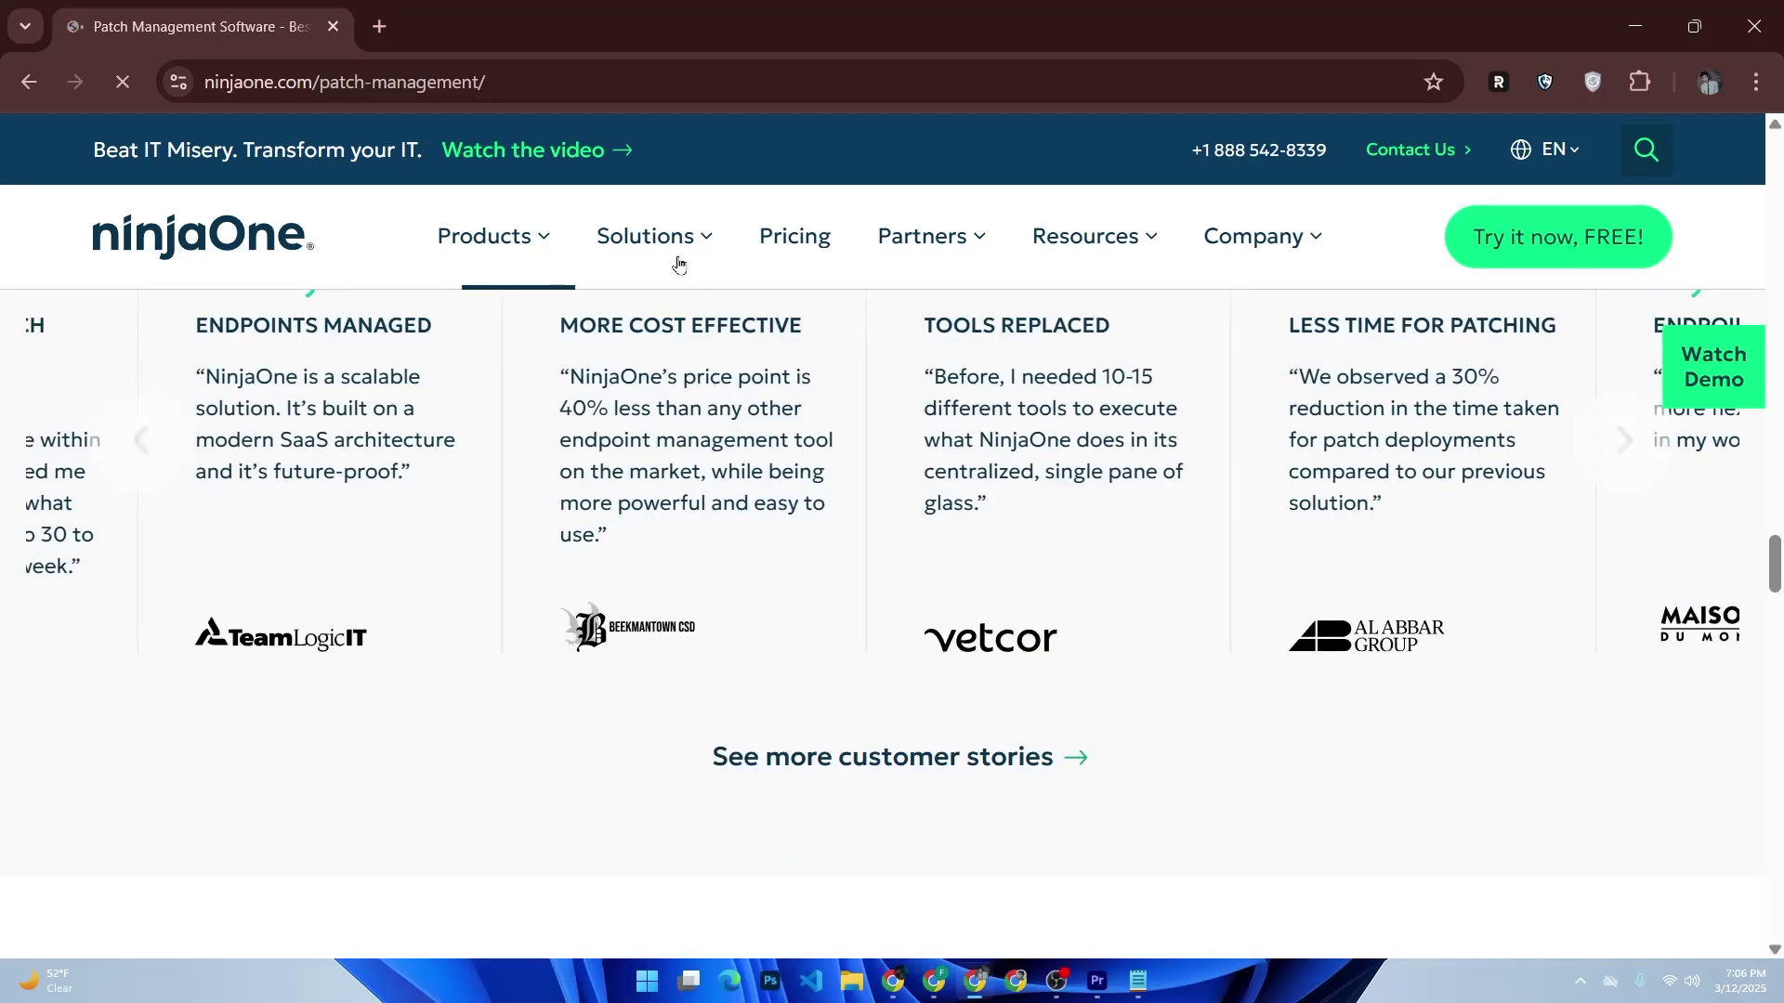
mouse_move(495, 236)
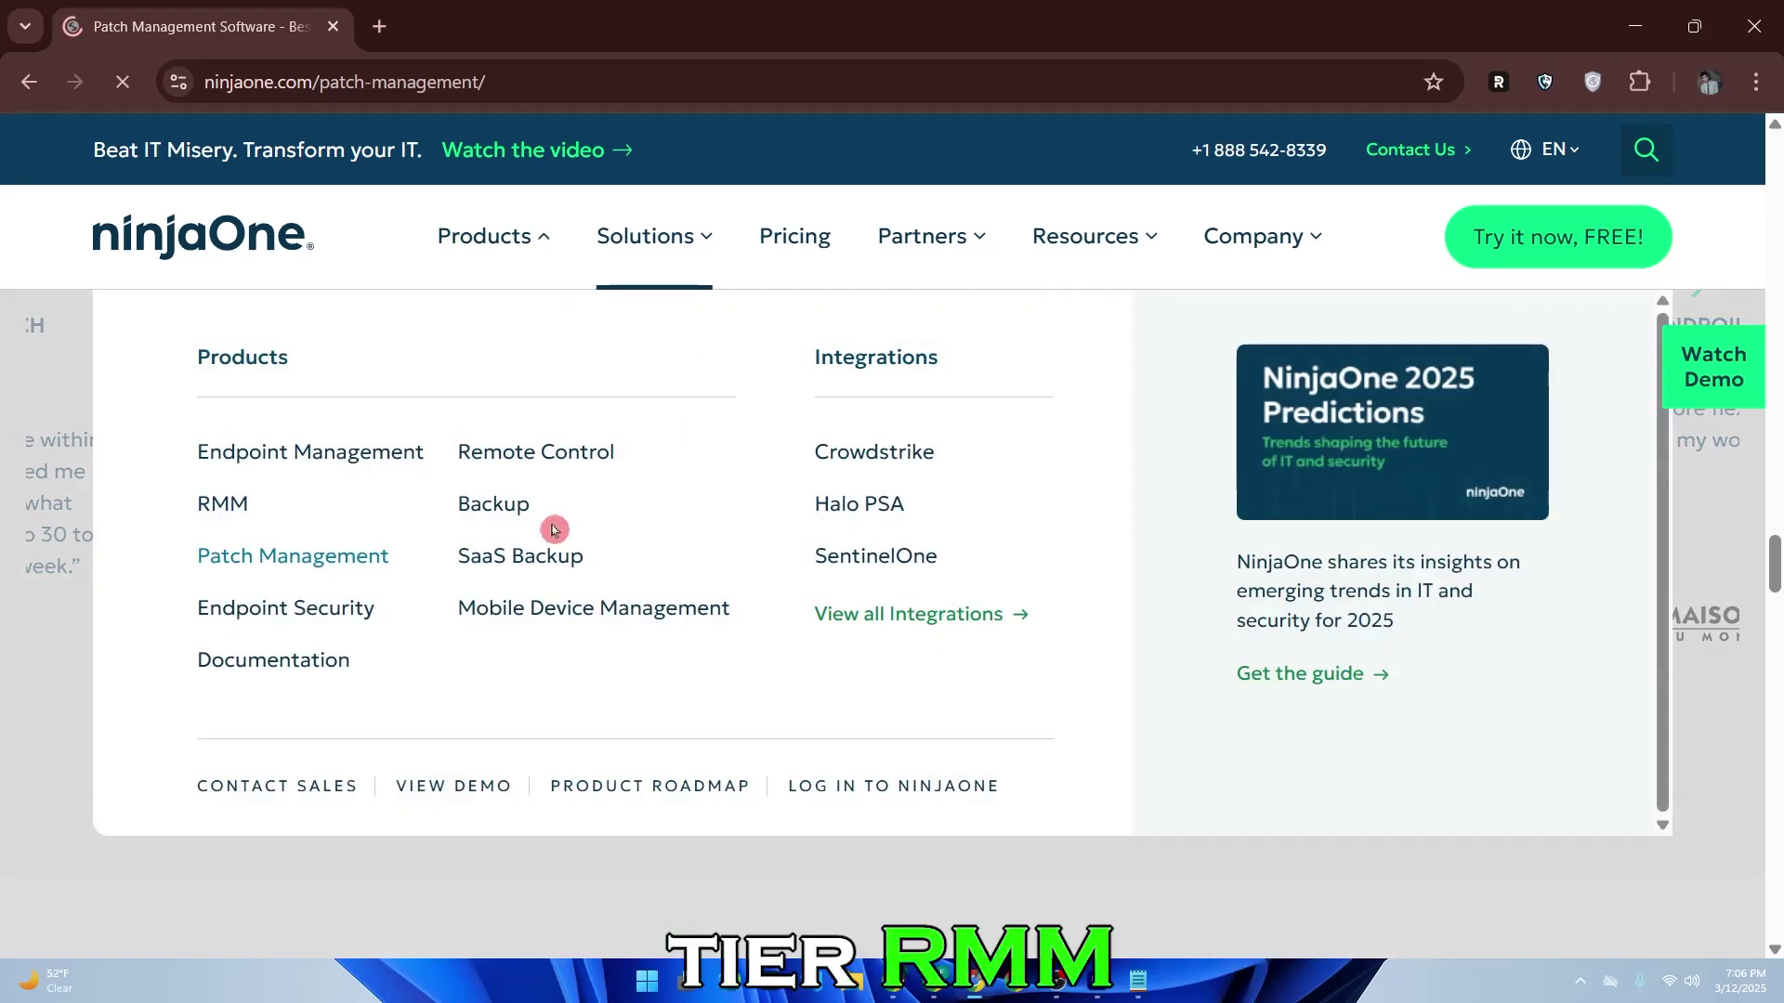
Step: Open the Remote Control (remote access) page from the Products menu
click(495, 465)
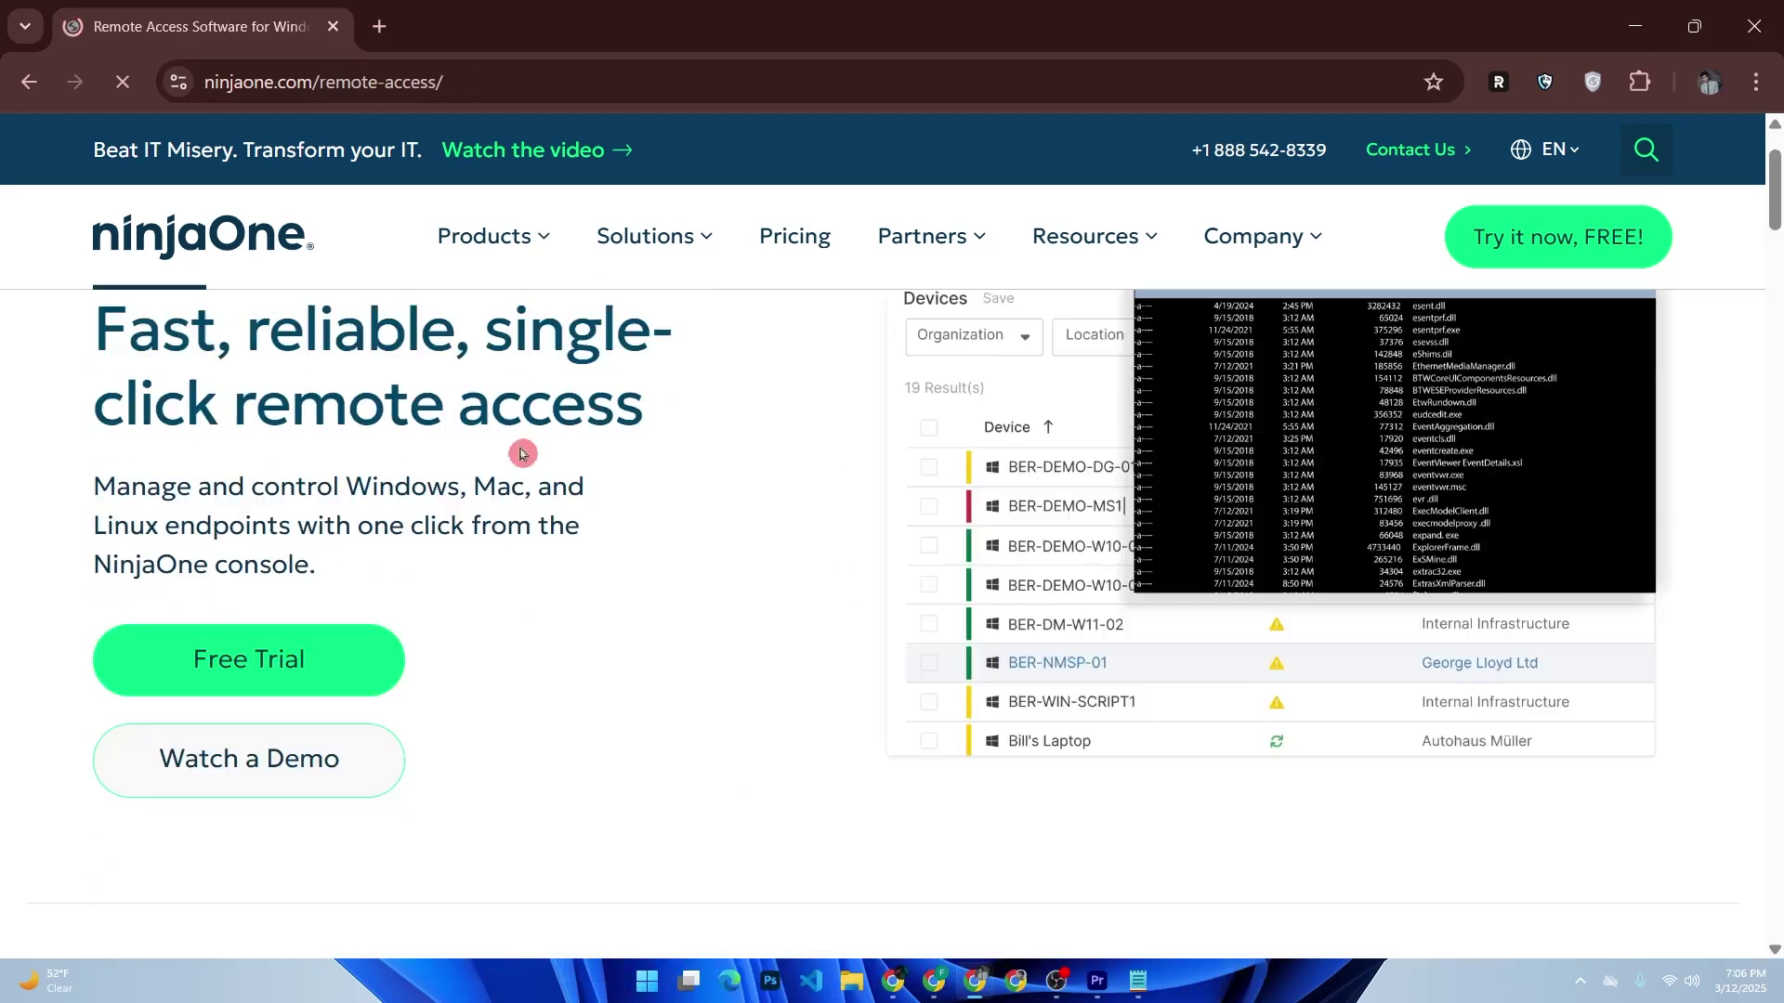
scroll(522, 453, down, 3)
scroll(523, 452, down, 3)
scroll(523, 453, down, 3)
scroll(543, 447, down, 2)
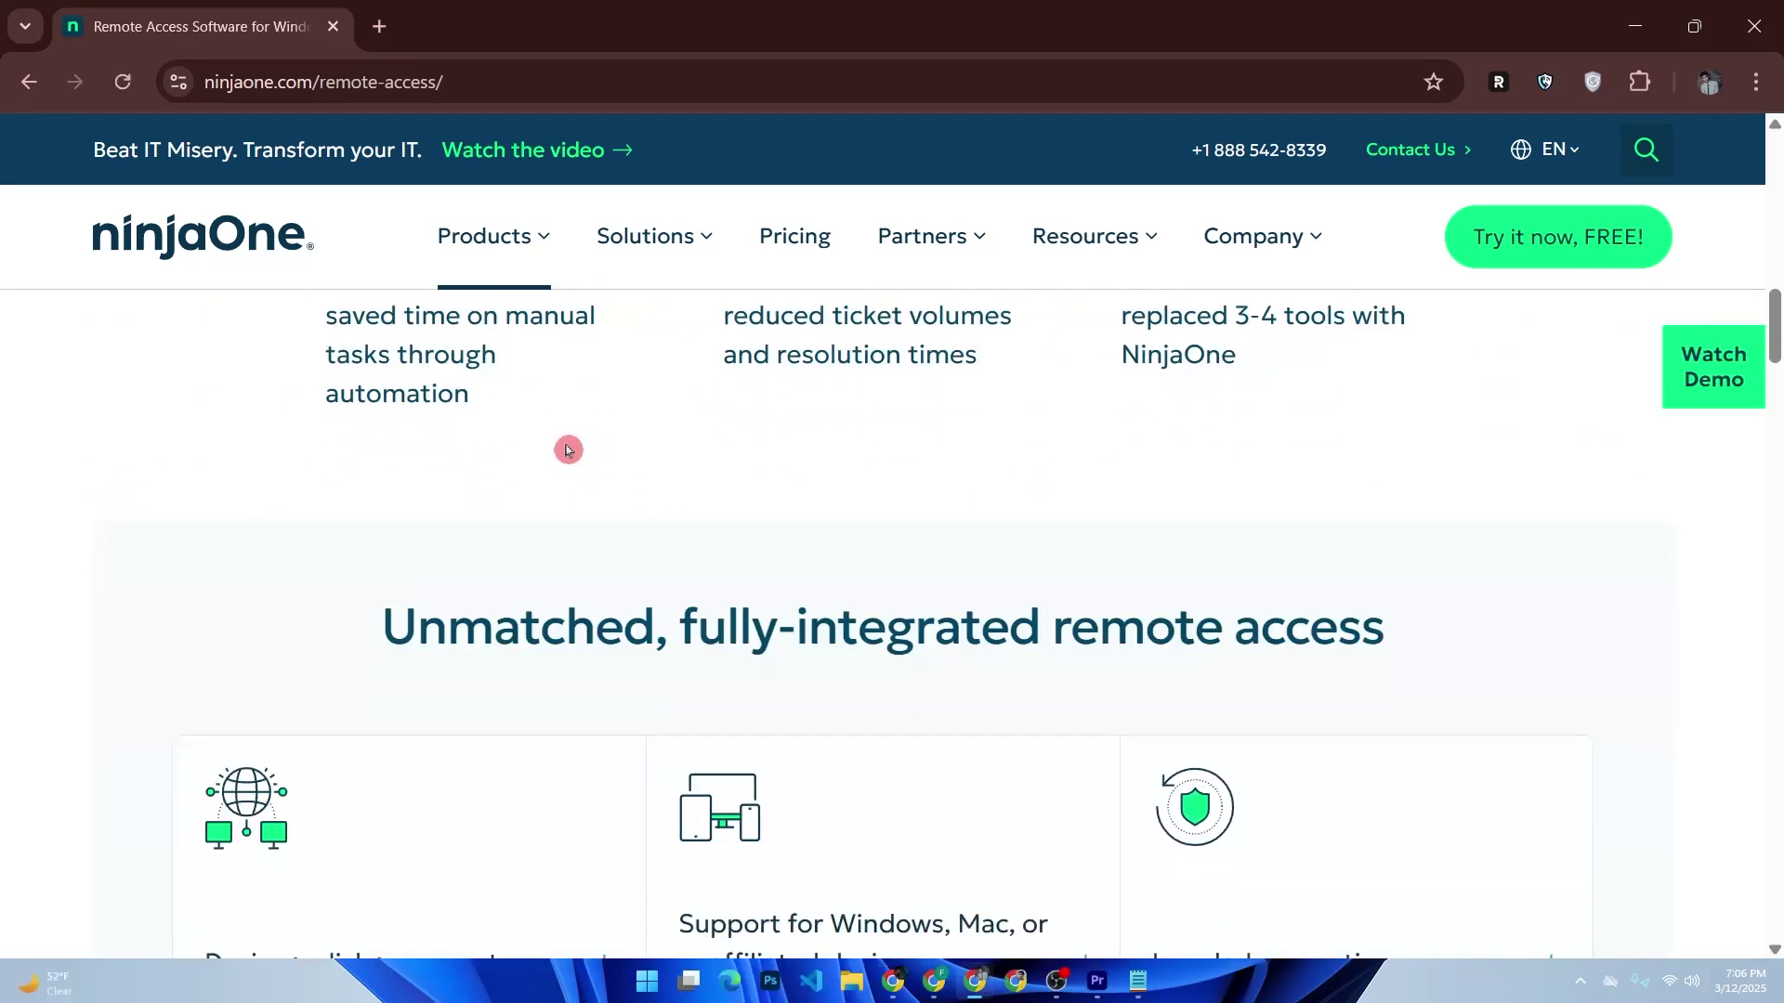
scroll(558, 446, down, 3)
scroll(572, 446, down, 2)
scroll(571, 443, down, 4)
scroll(578, 446, down, 4)
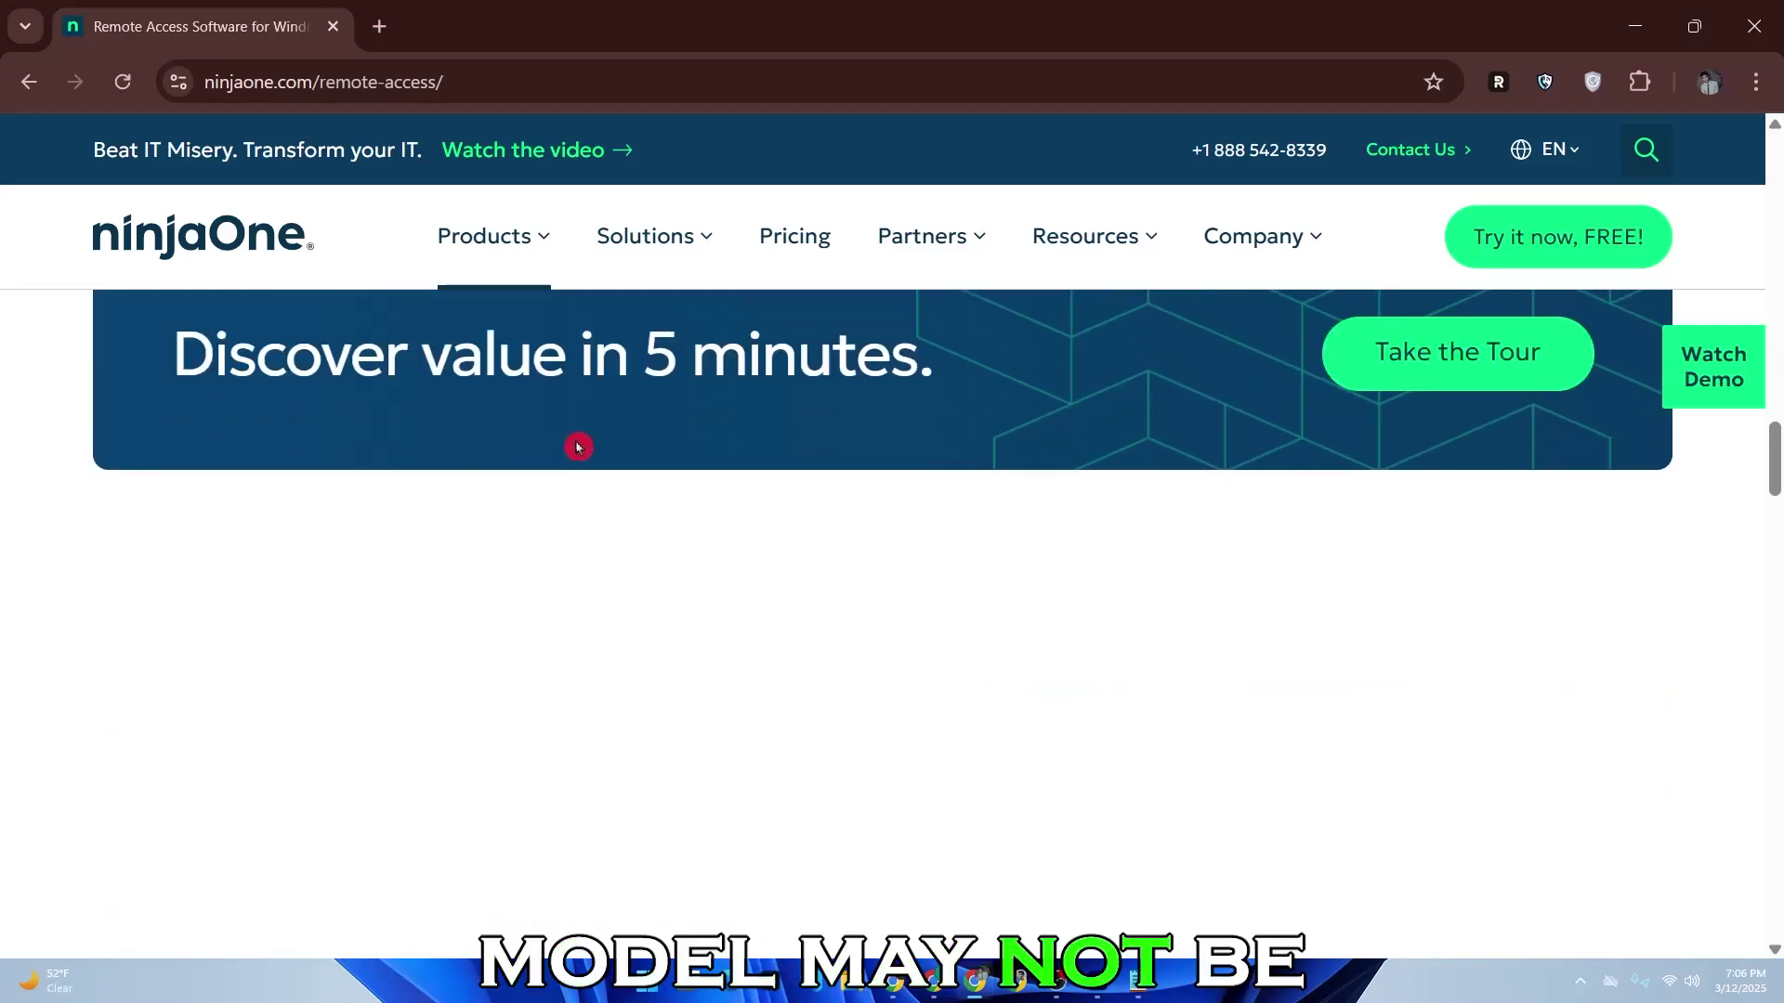
scroll(585, 444, down, 4)
scroll(585, 445, down, 4)
scroll(588, 444, down, 3)
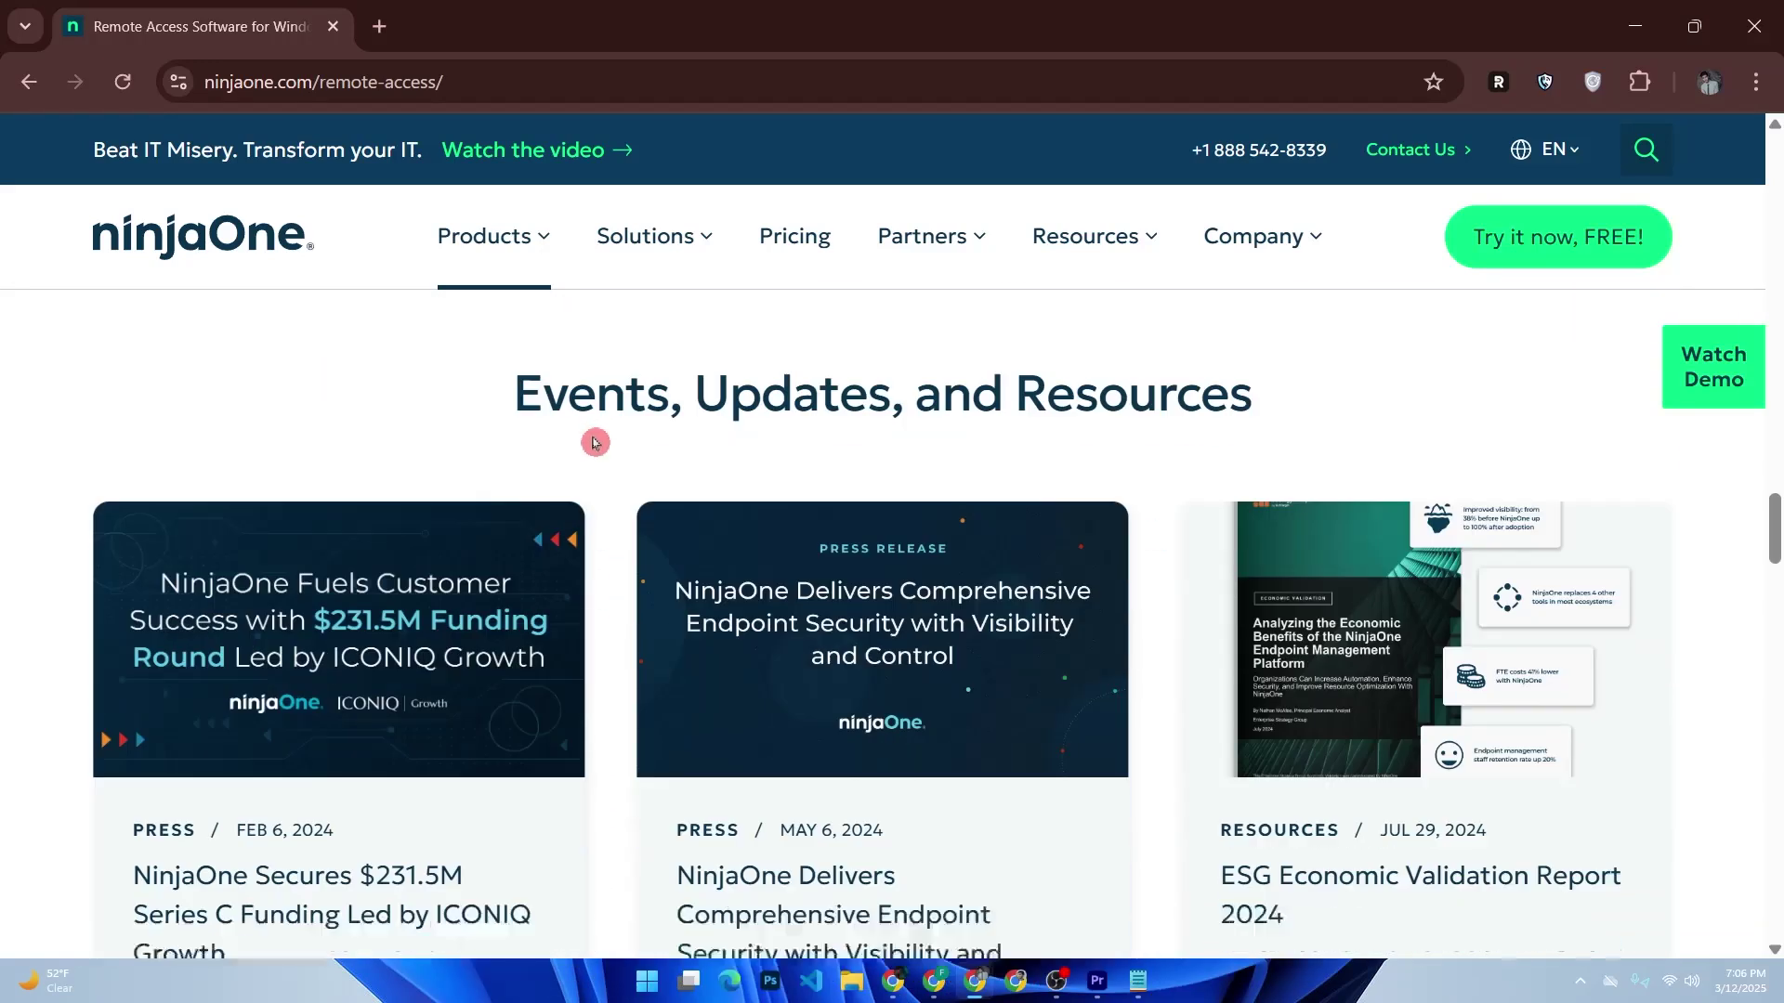
scroll(593, 443, down, 3)
scroll(595, 441, down, 4)
scroll(602, 438, down, 2)
scroll(603, 438, down, 3)
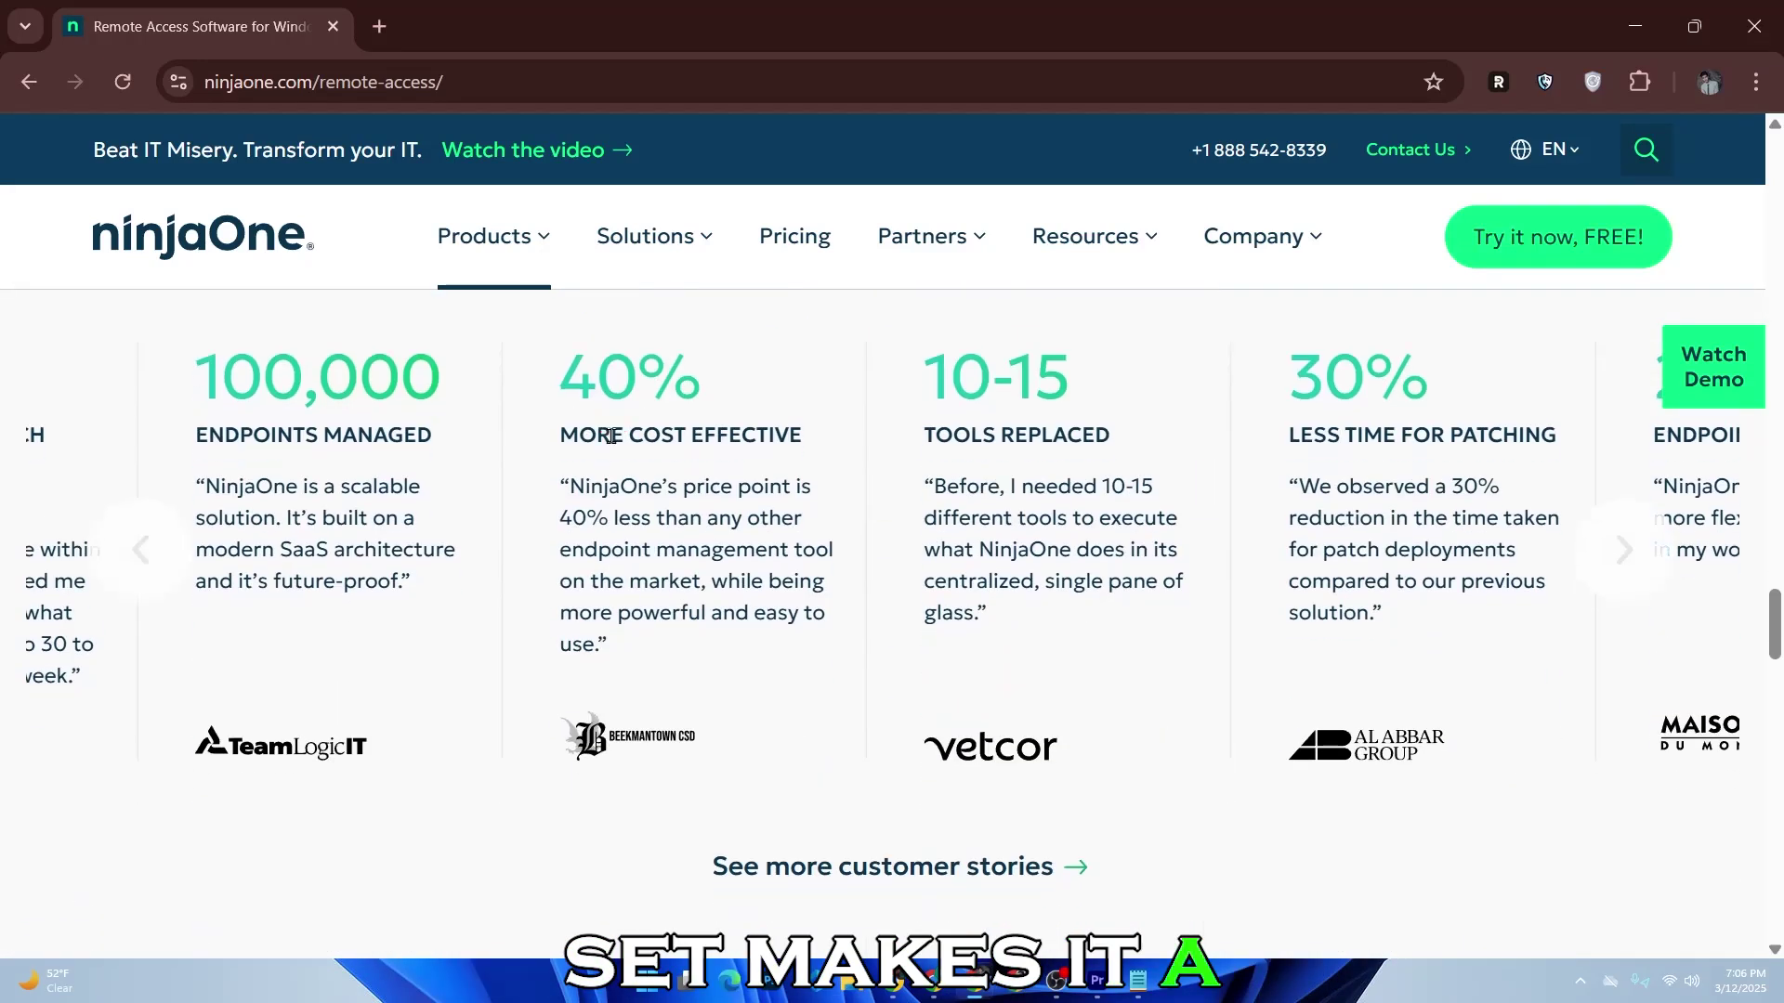
scroll(781, 440, down, 4)
scroll(815, 440, down, 2)
scroll(1003, 362, down, 4)
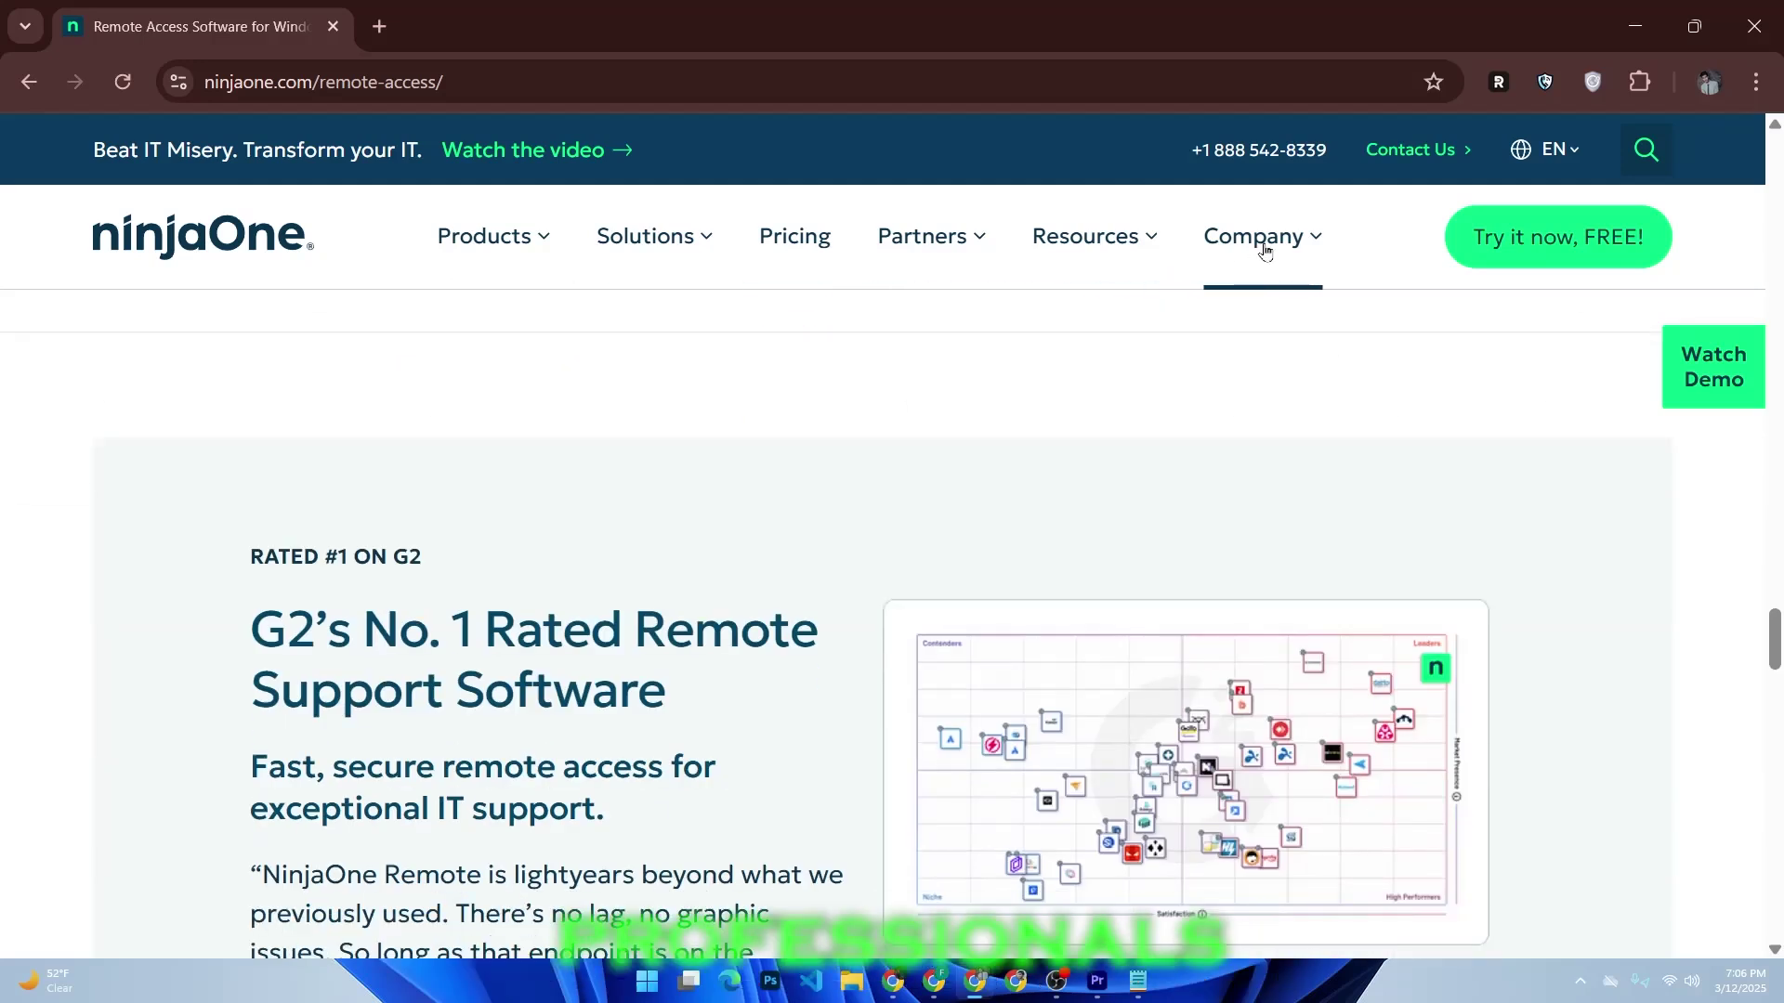
mouse_move(1261, 237)
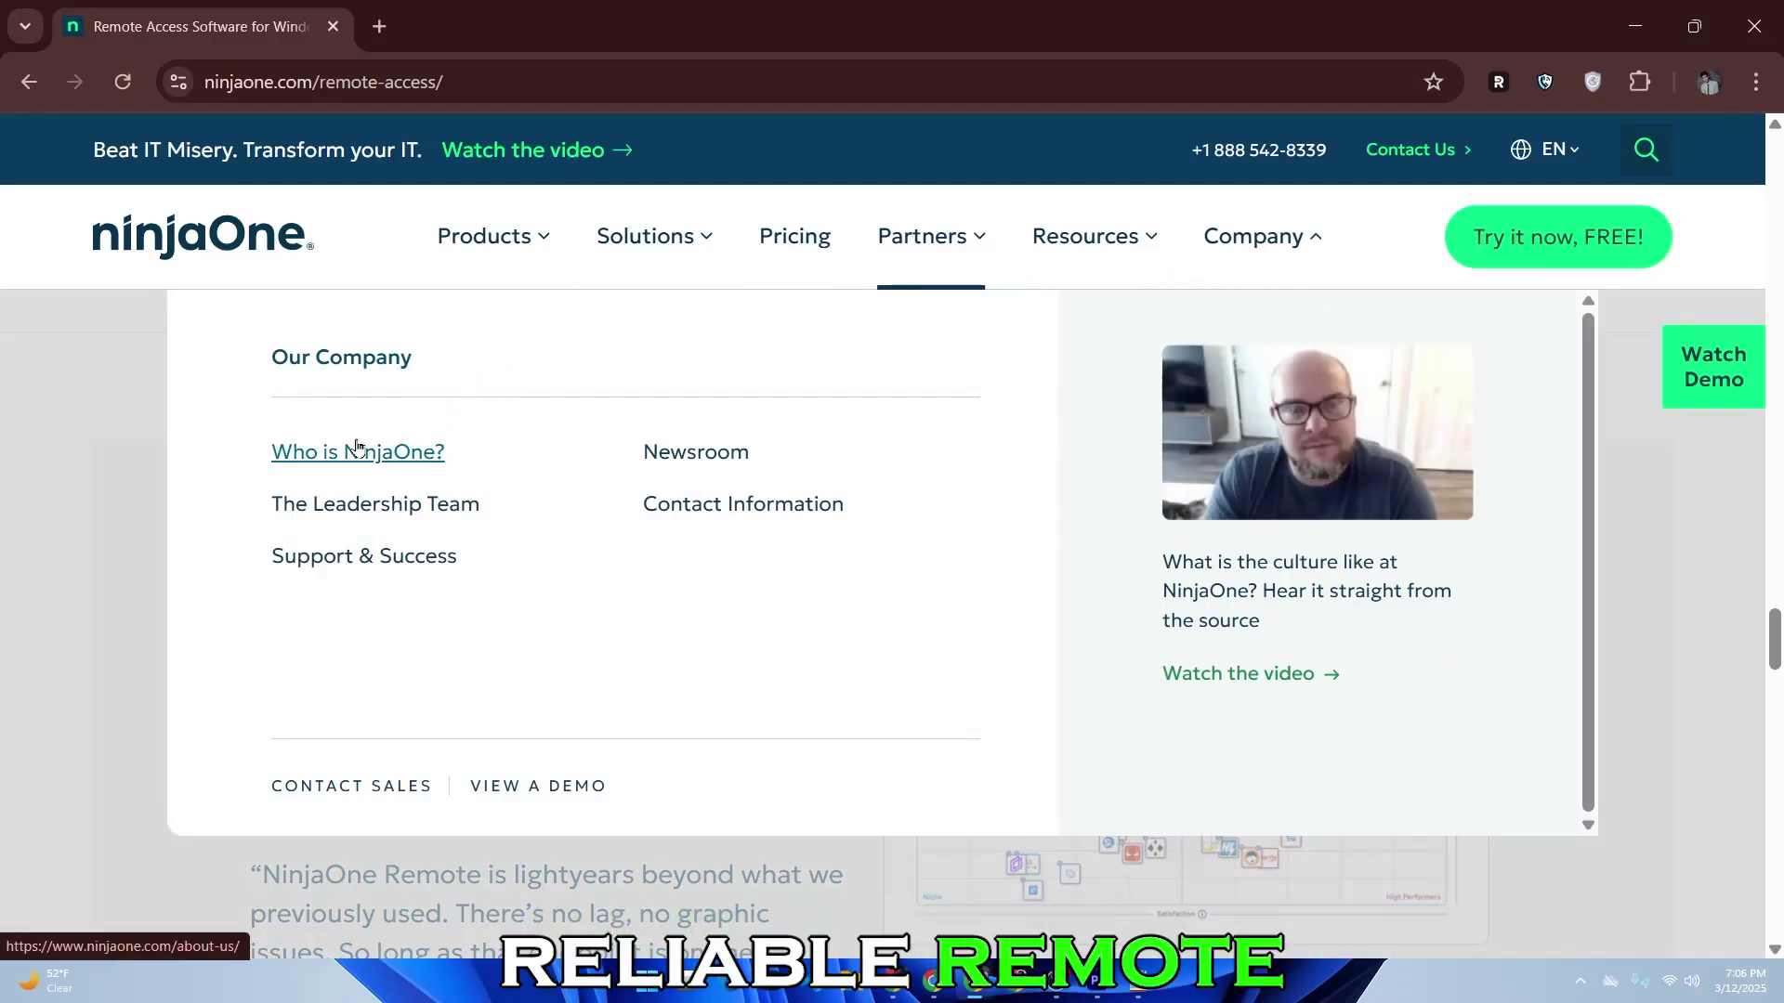
Step: Open the 'Who is NinjaOne?' About Us page from the Company menu
click(372, 449)
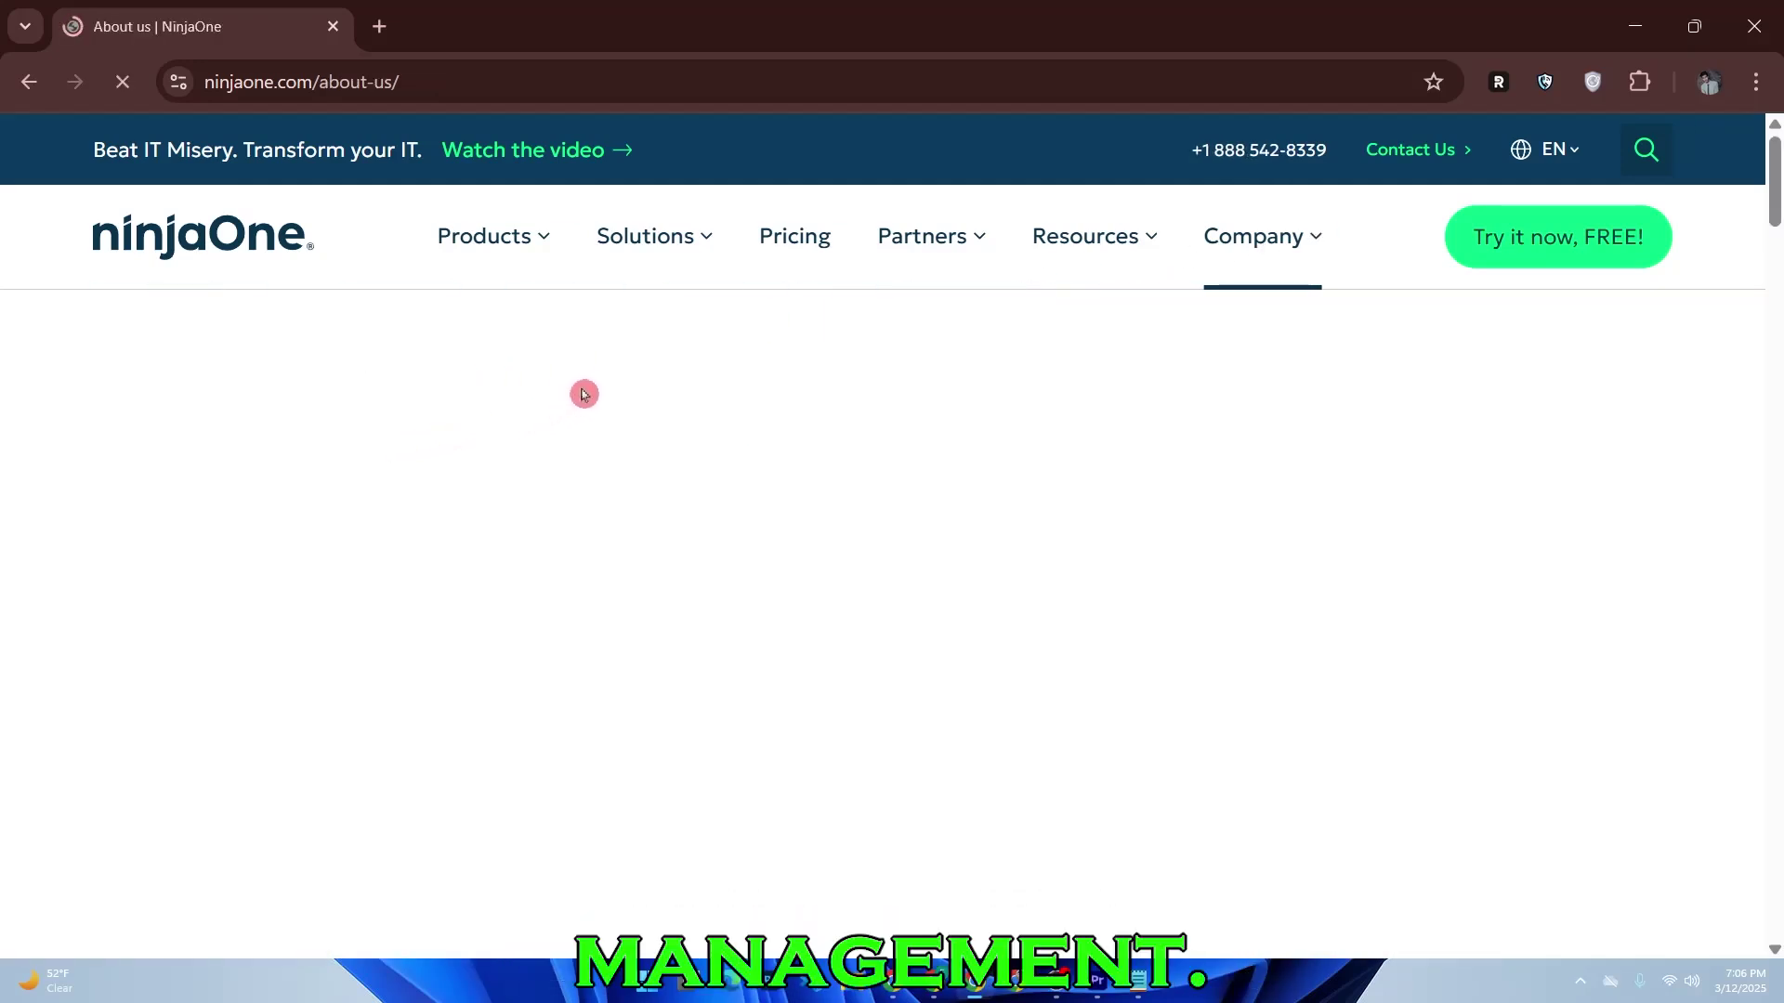
scroll(589, 391, down, 3)
scroll(588, 391, down, 2)
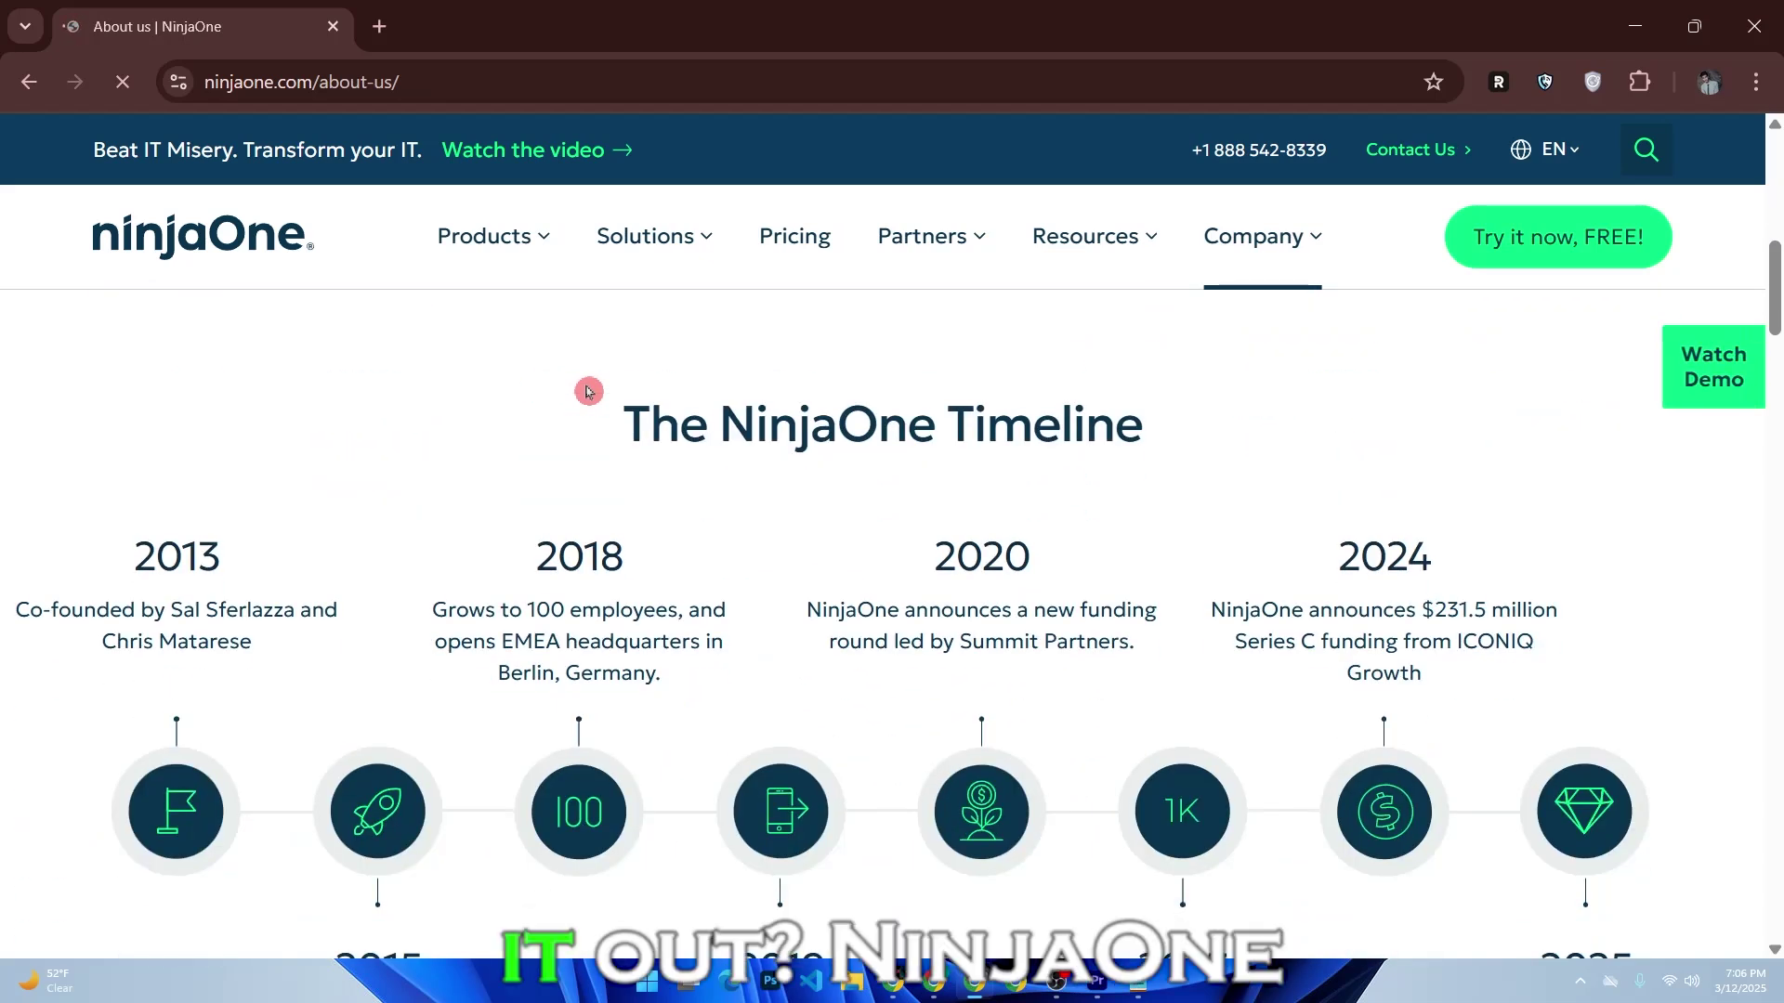
scroll(593, 391, down, 2)
scroll(592, 390, down, 2)
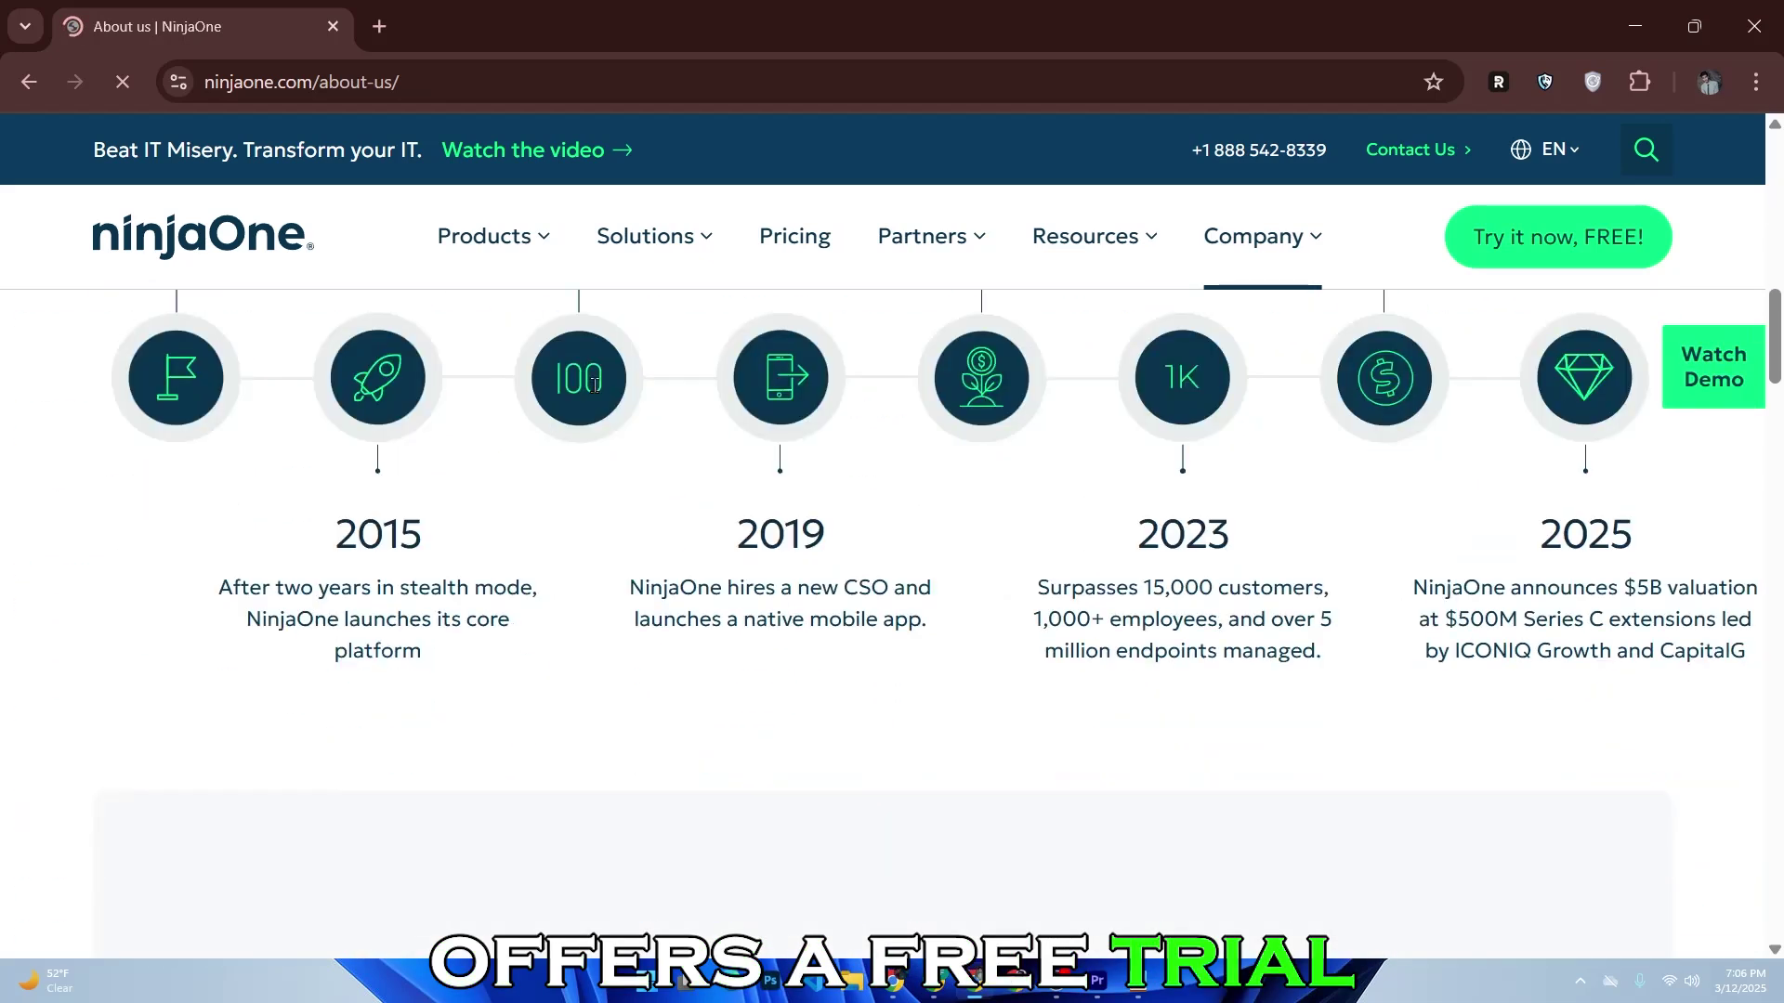
scroll(593, 391, down, 2)
scroll(600, 390, down, 3)
scroll(599, 391, down, 2)
scroll(599, 390, down, 3)
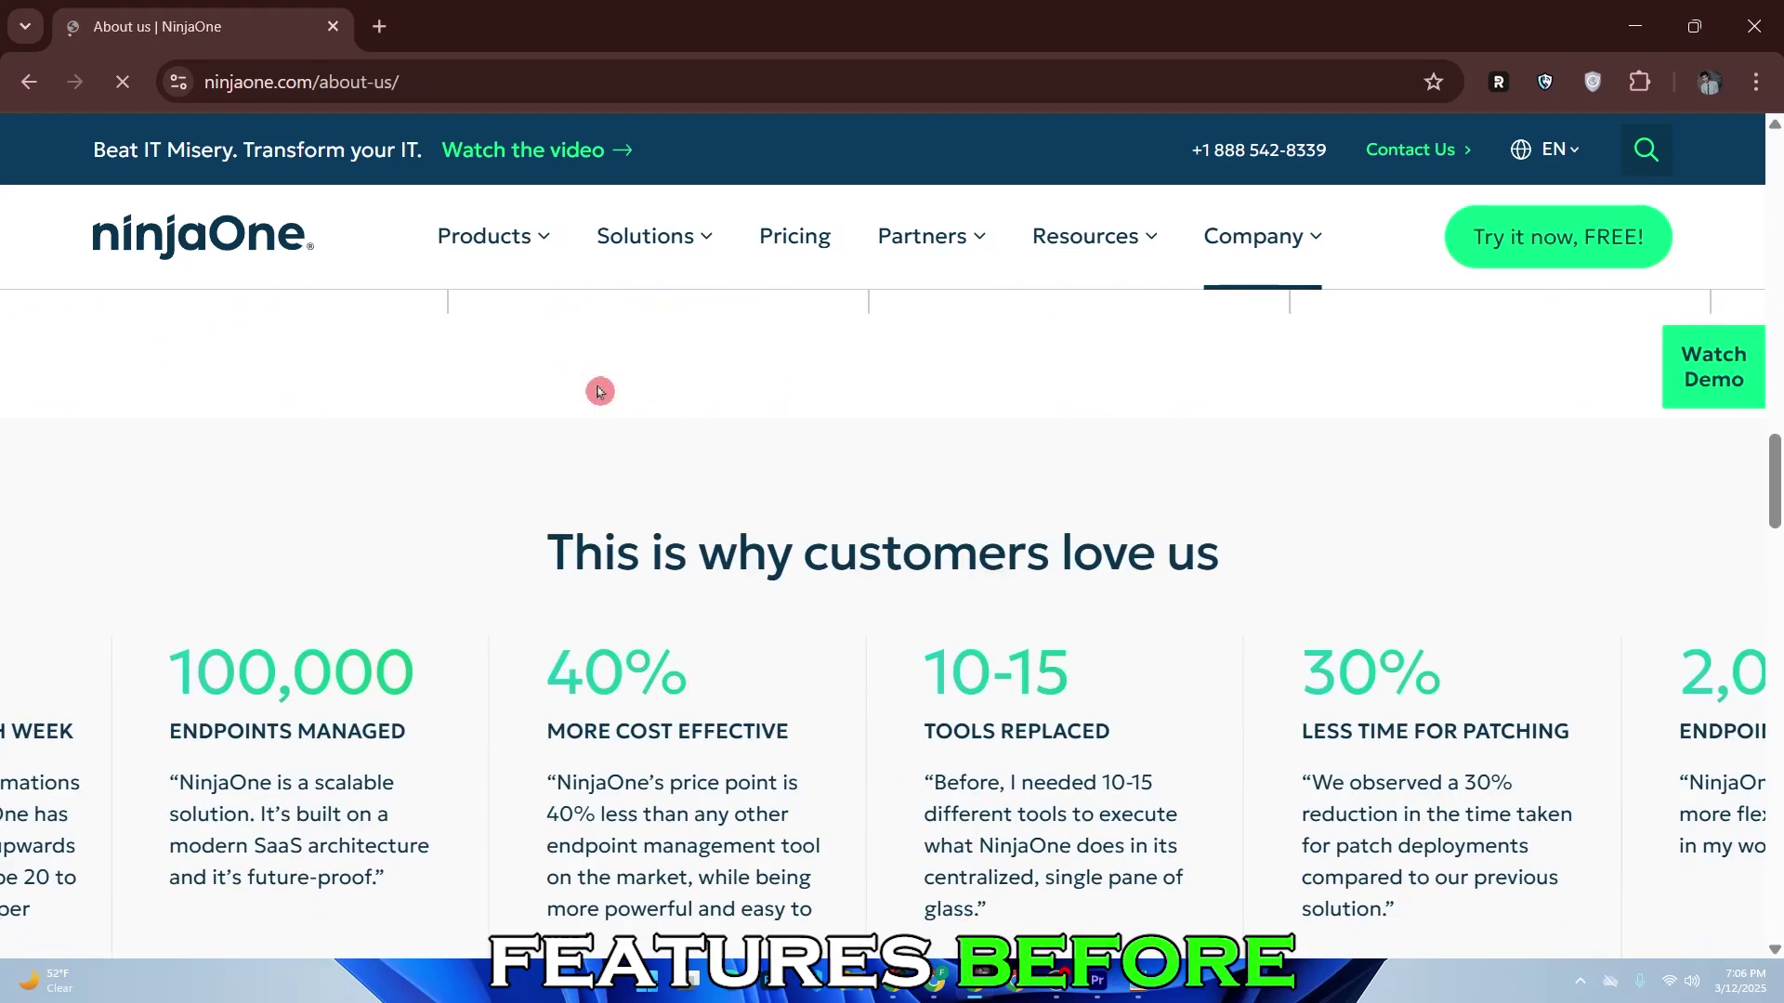